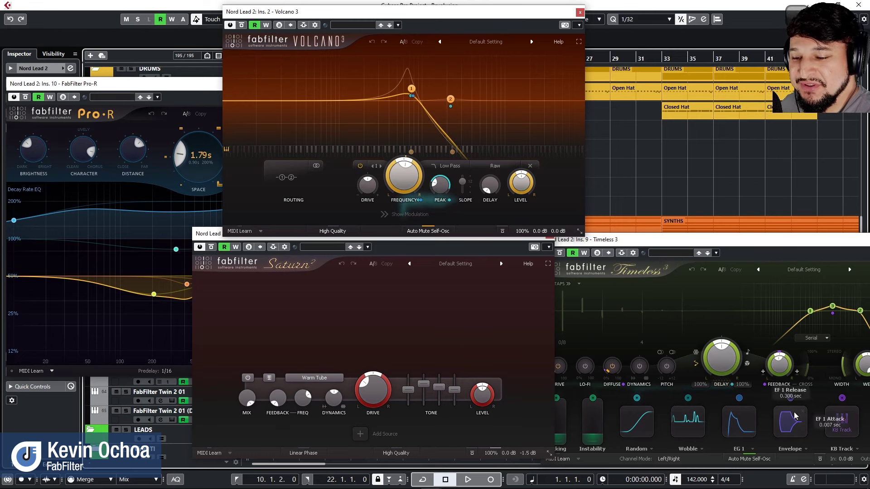
Start project playback from the Volcano 3 window, then close the Nord Lead 2 Timeless 3 editor
drag(644, 240, 575, 214)
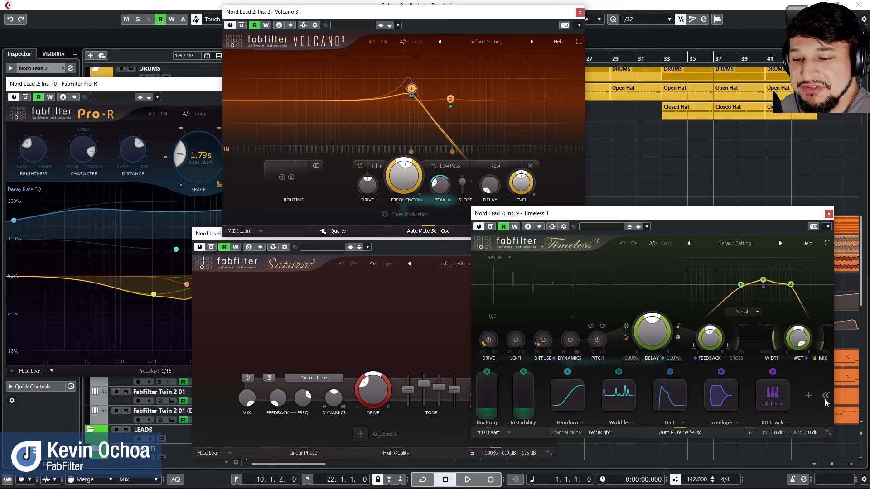
mouse_move(713, 398)
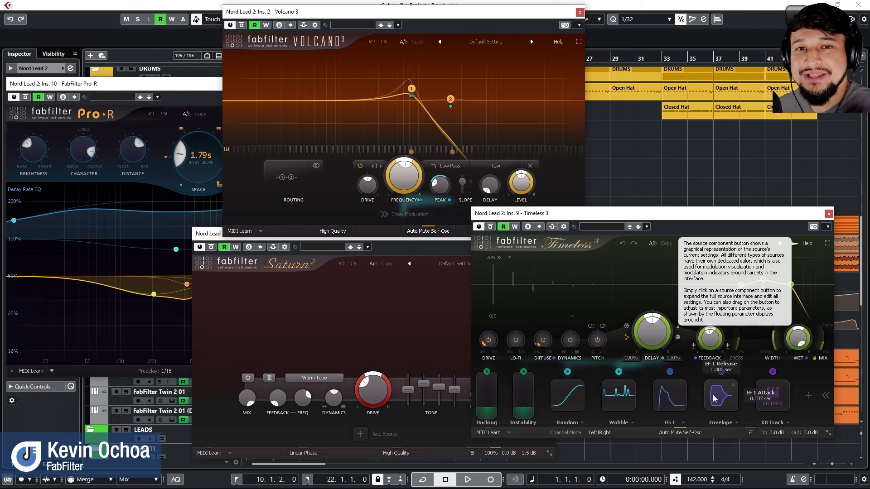
click(465, 13)
key(space)
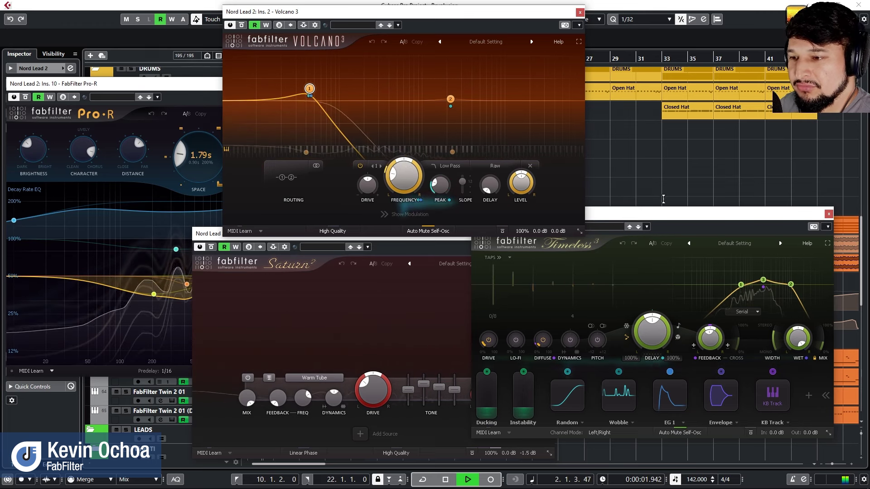
click(648, 211)
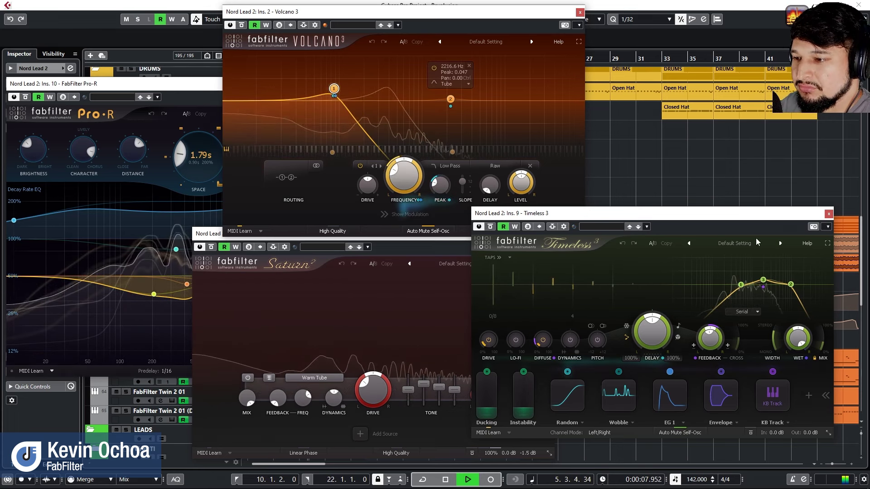
click(829, 213)
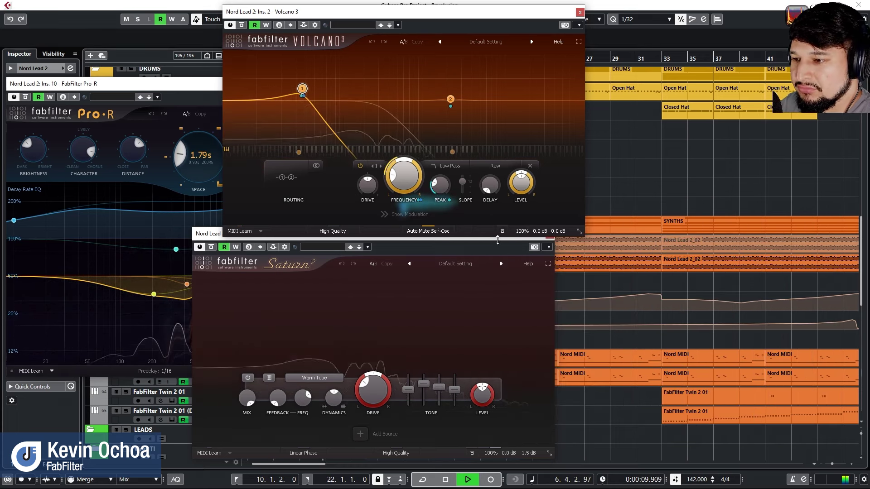
Close the Saturn 2 and Pro-R editor windows
click(466, 247)
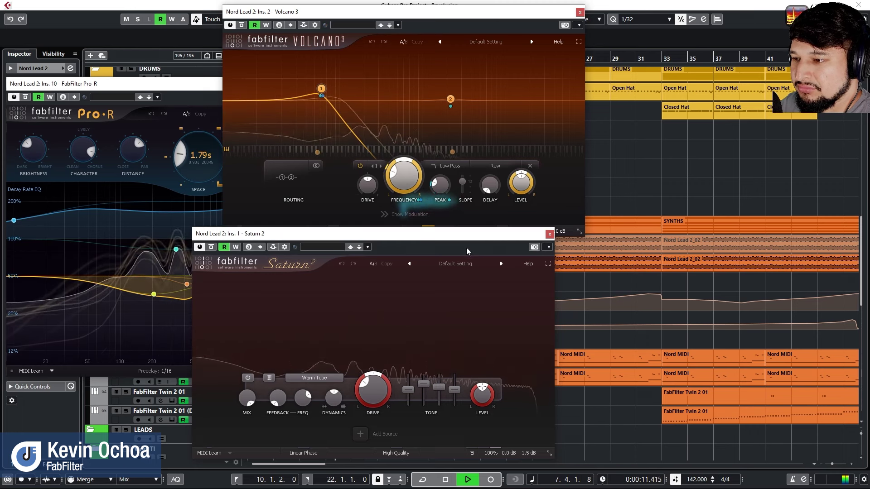
click(550, 235)
click(195, 85)
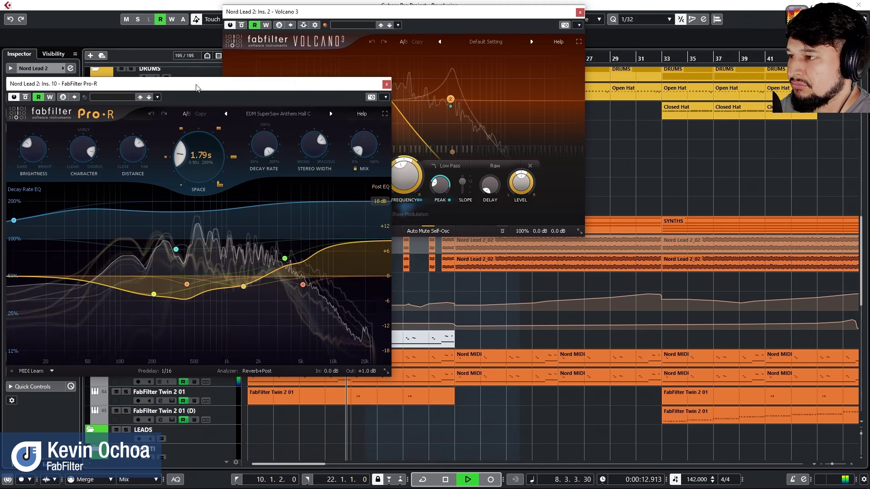
click(387, 84)
Move Volcano 3 down, zoom the arrangement out, and toggle Volcano's full-screen view on and off
drag(399, 11, 451, 198)
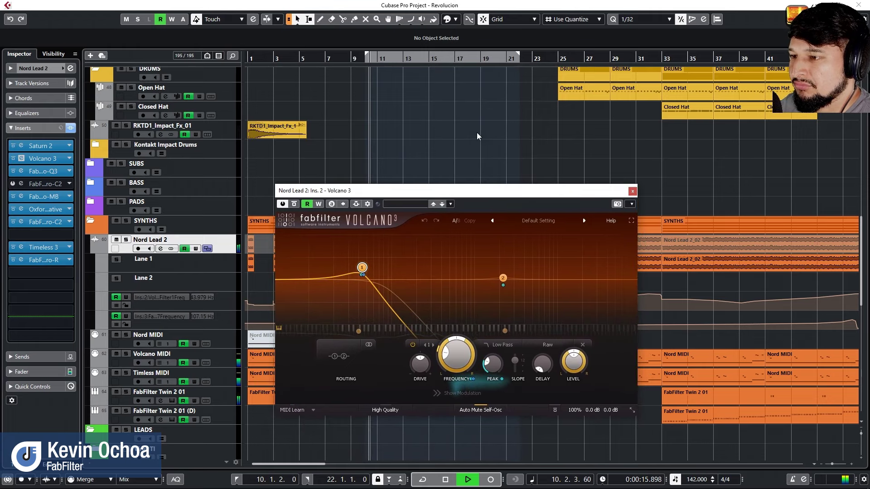
key(g)
key(g)
click(861, 423)
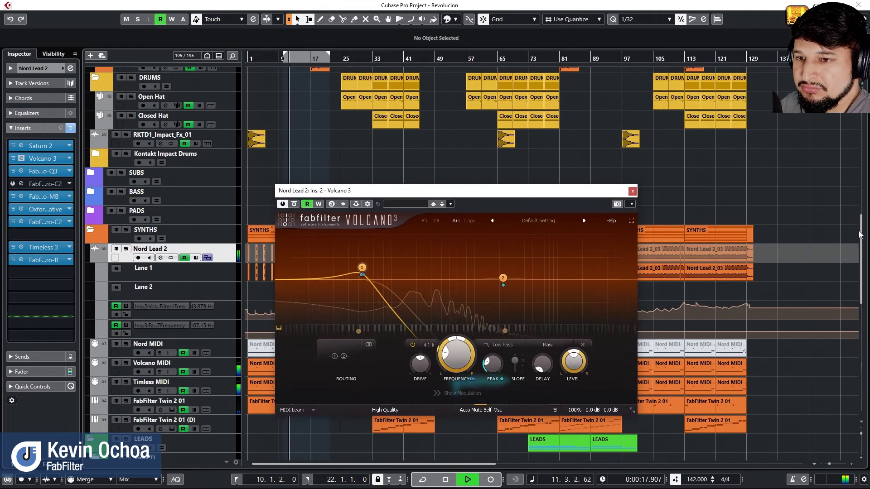
scroll(860, 235, down, 3)
scroll(862, 236, up, 6)
mouse_move(862, 434)
mouse_down()
mouse_move(862, 441)
mouse_move(861, 431)
mouse_up()
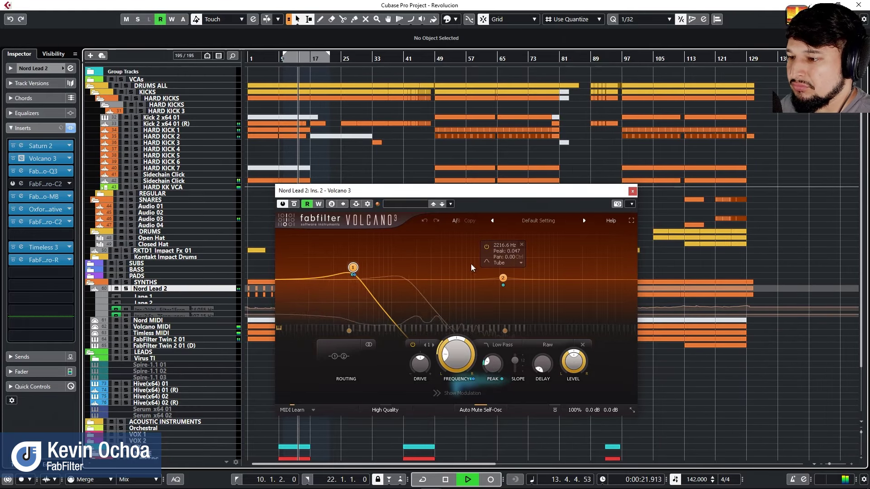
click(631, 221)
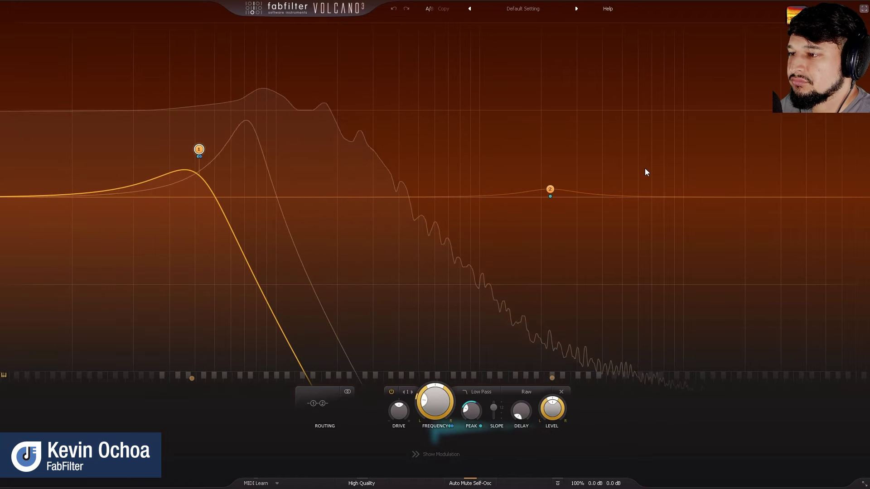
click(863, 9)
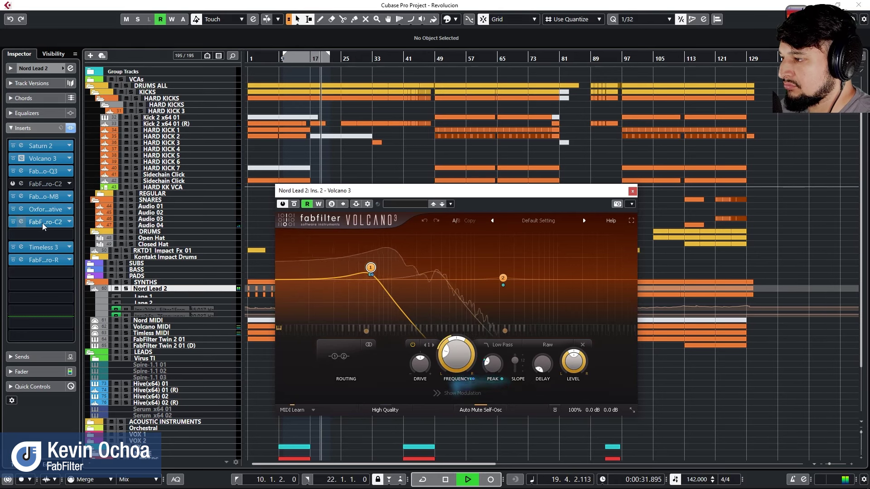
Open Nord Lead 2's Saturn 2 editor and view it full screen, then exit
click(42, 148)
drag(522, 236, 525, 184)
click(550, 211)
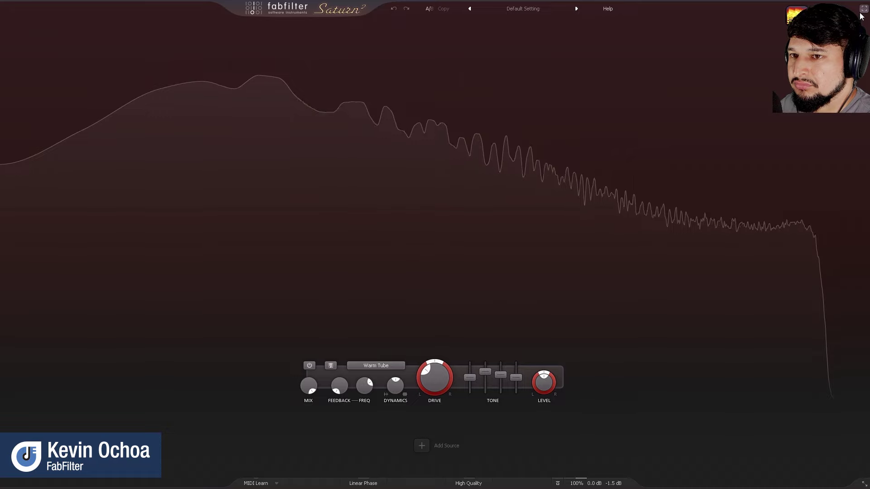
key(Escape)
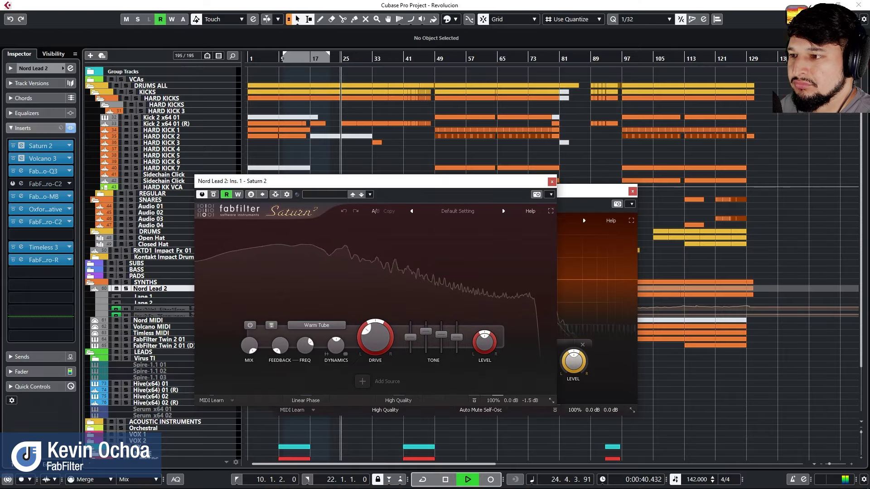
Open Nord Lead 2's Timeless 3 editor and toggle its full-screen view on and off
click(39, 249)
click(826, 243)
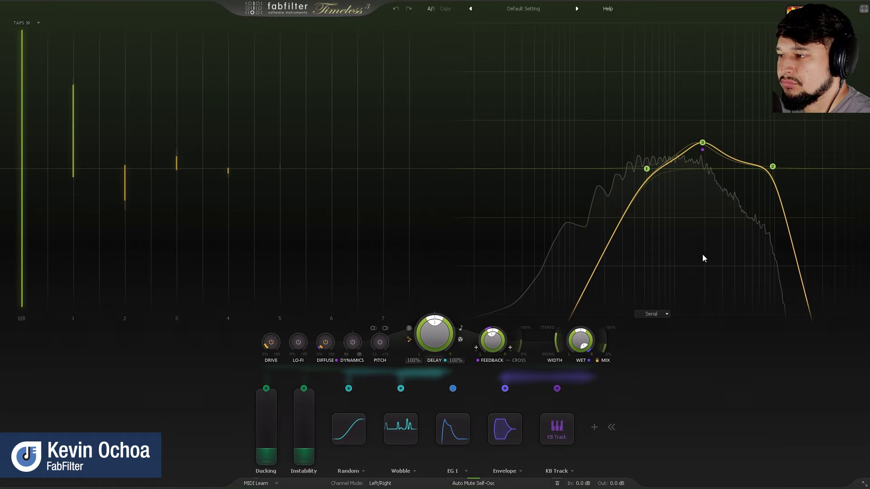
click(864, 9)
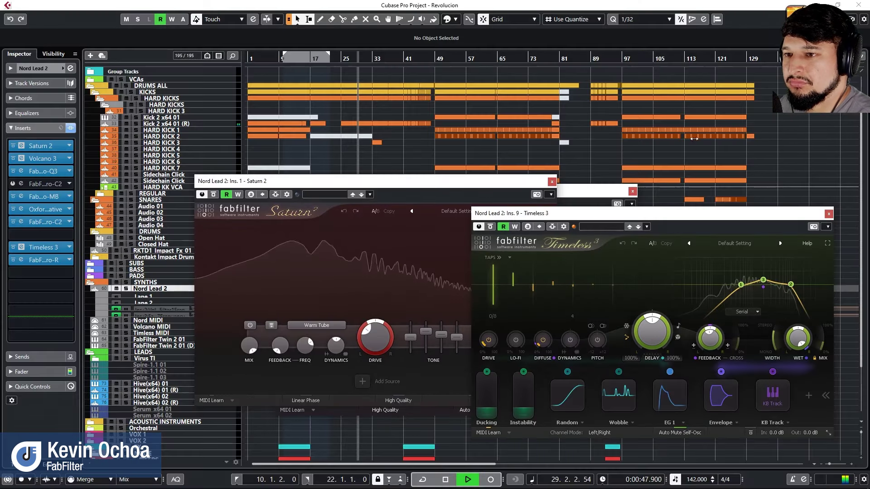
Close the Timeless 3, Saturn 2 and Volcano 3 editors and scroll through the arrangement
click(829, 214)
click(552, 182)
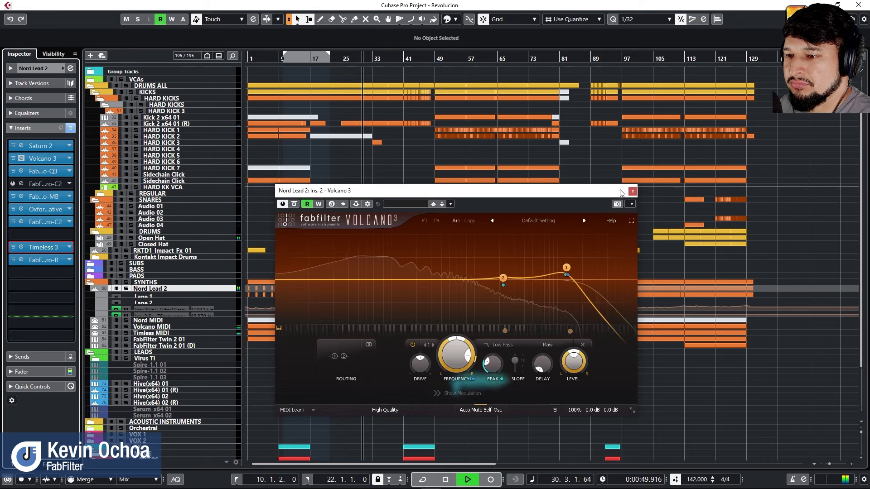
click(632, 192)
scroll(376, 272, down, 3)
scroll(371, 375, up, 2)
scroll(372, 376, up, 3)
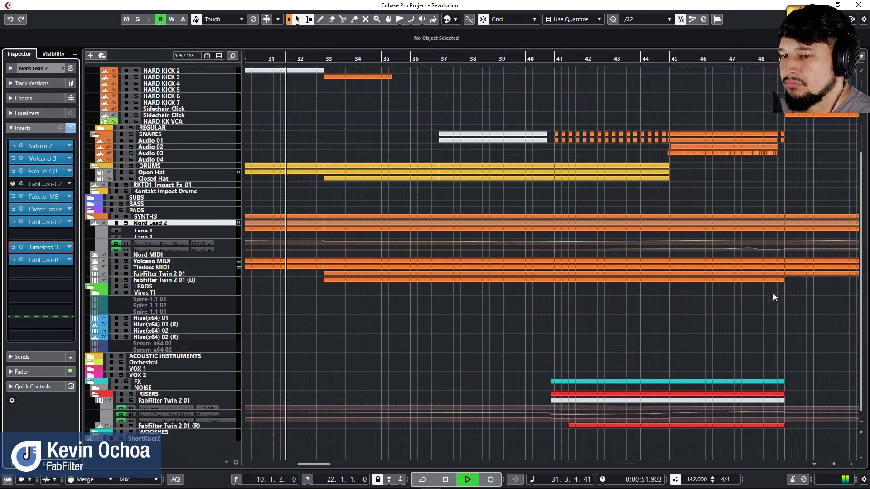
scroll(773, 293, up, 2)
drag(861, 432, 861, 440)
scroll(562, 365, down, 7)
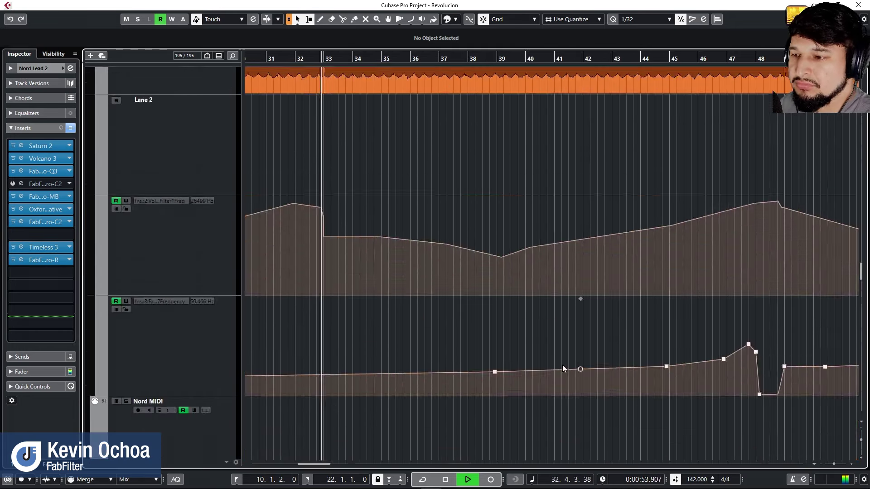
scroll(555, 355, down, 1)
scroll(546, 352, up, 1)
scroll(546, 351, down, 10)
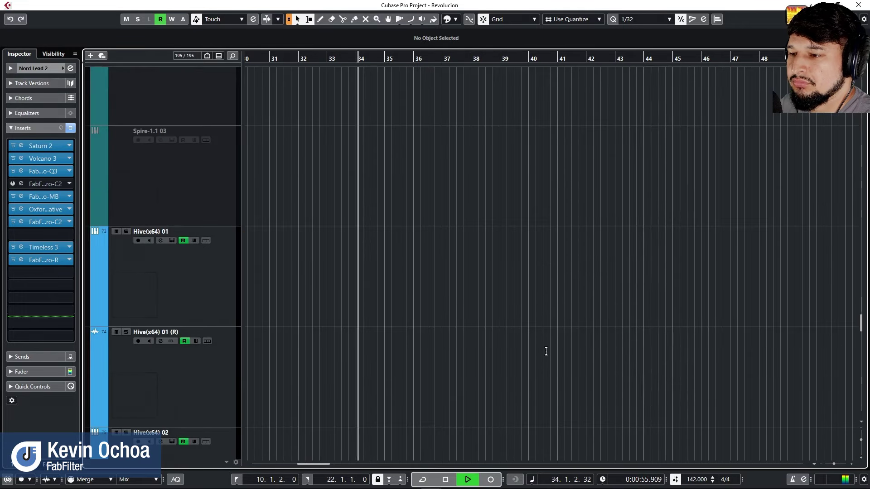
scroll(547, 351, up, 5)
On FabFilter Twin 2 01 (D), open Volcano 3, view its modulation sources and size options, then close it
click(194, 245)
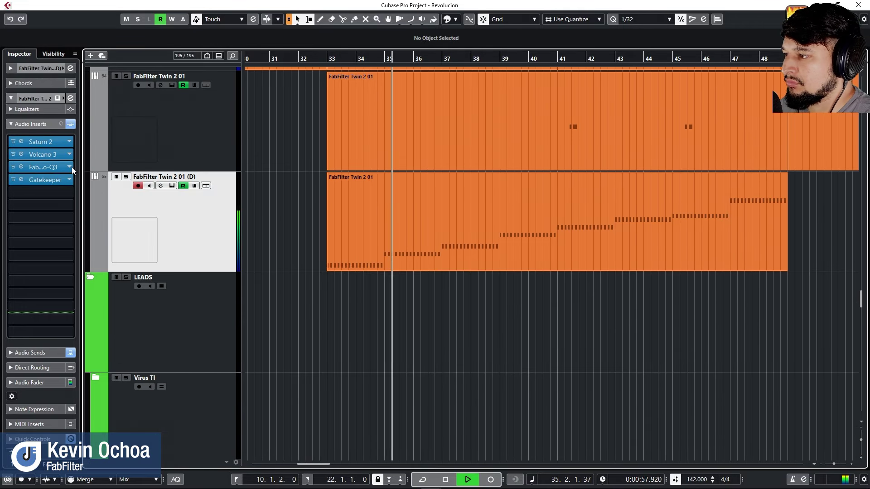
click(40, 154)
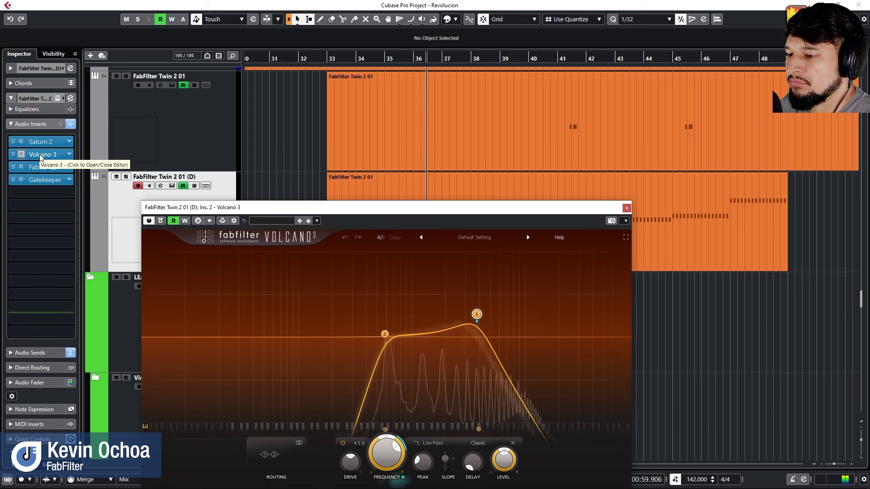
drag(340, 209, 325, 42)
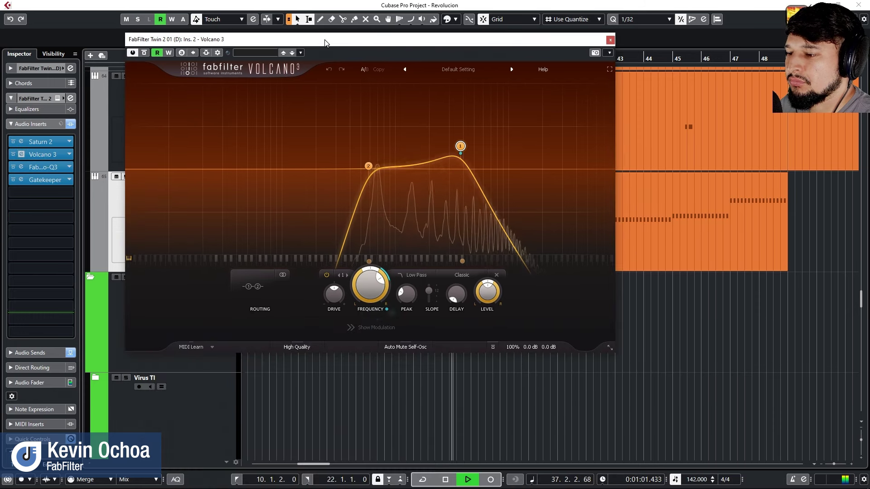
click(383, 329)
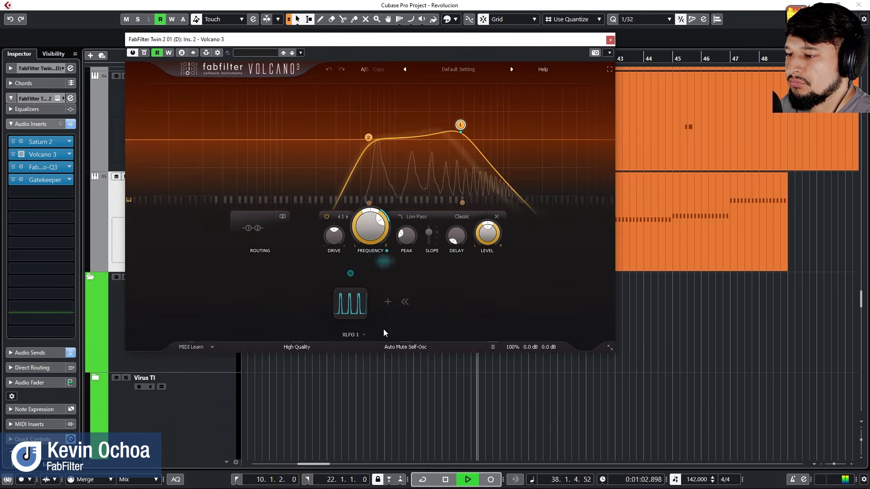
click(613, 346)
click(536, 312)
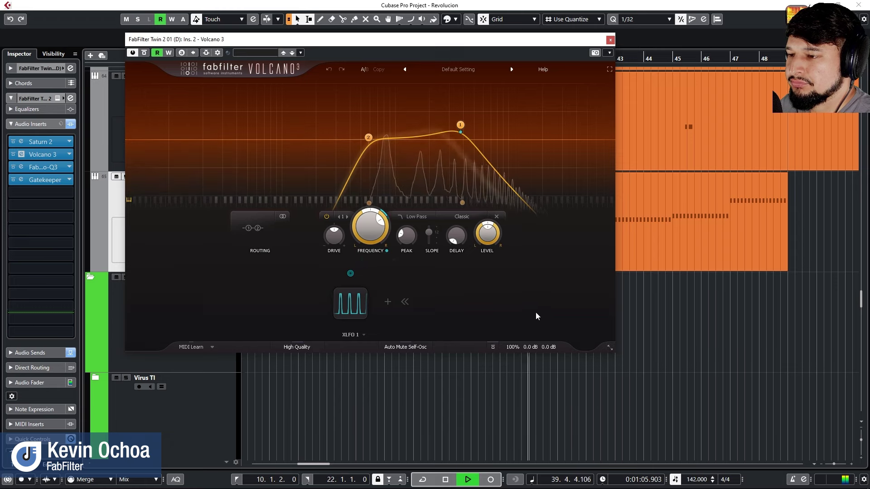
click(611, 39)
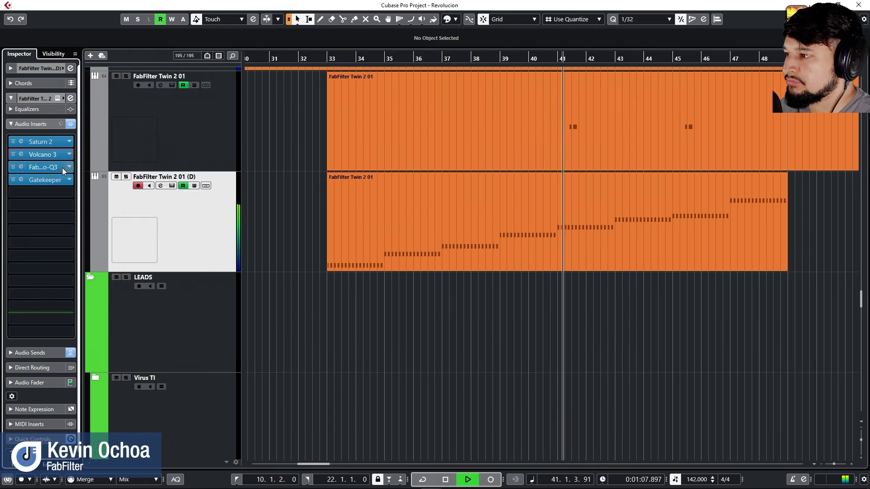
Check Saturn 2 on the (D) track, then open and close Timeless 3 on FabFilter Twin 2 01
click(37, 140)
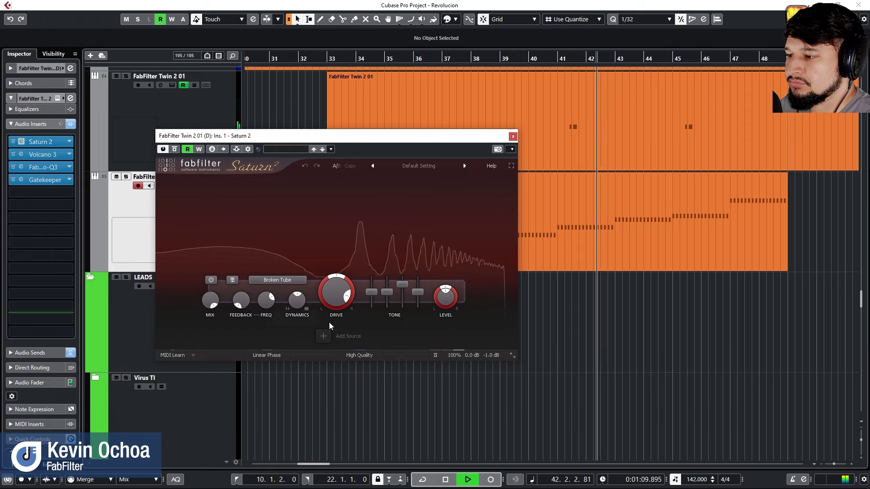
click(513, 137)
scroll(622, 249, down, 15)
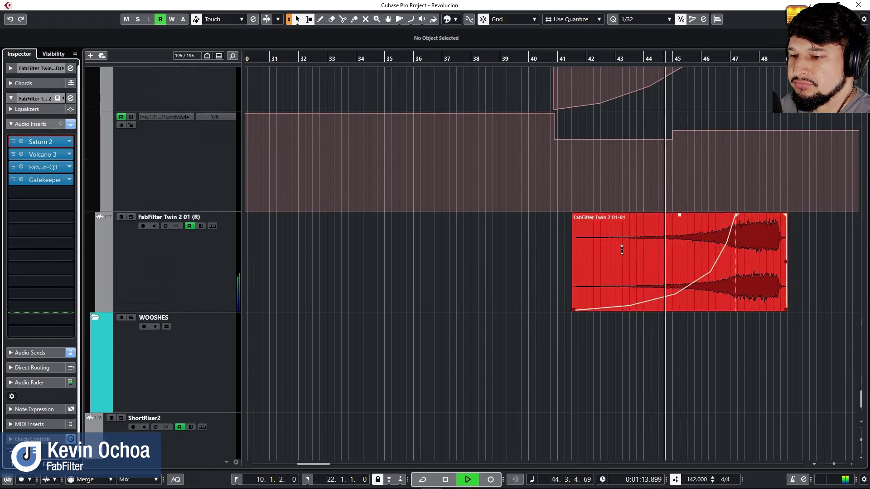
click(195, 277)
scroll(499, 279, up, 5)
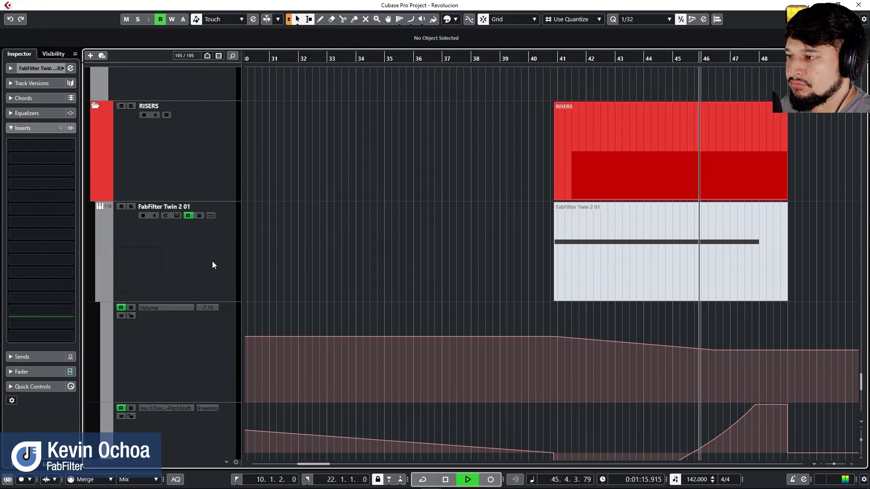
click(212, 265)
click(37, 144)
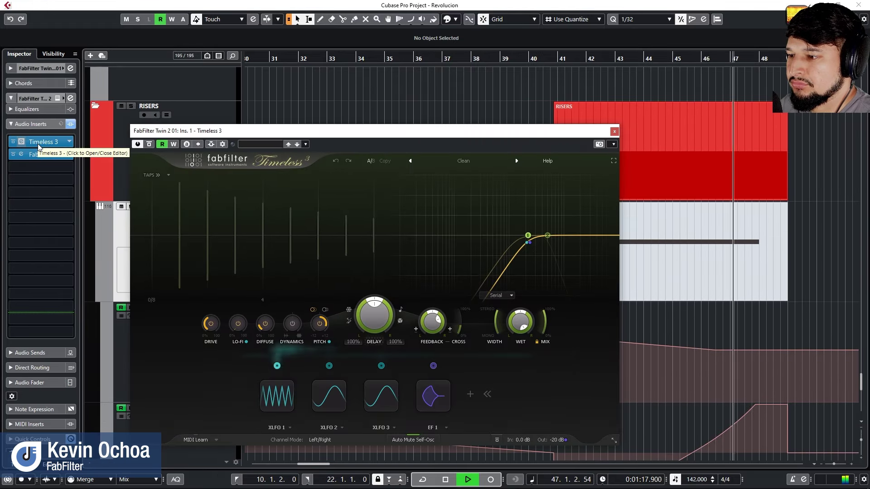
click(37, 143)
Scroll up and select the Nord Lead 2 track to show its inserts
scroll(588, 244, up, 10)
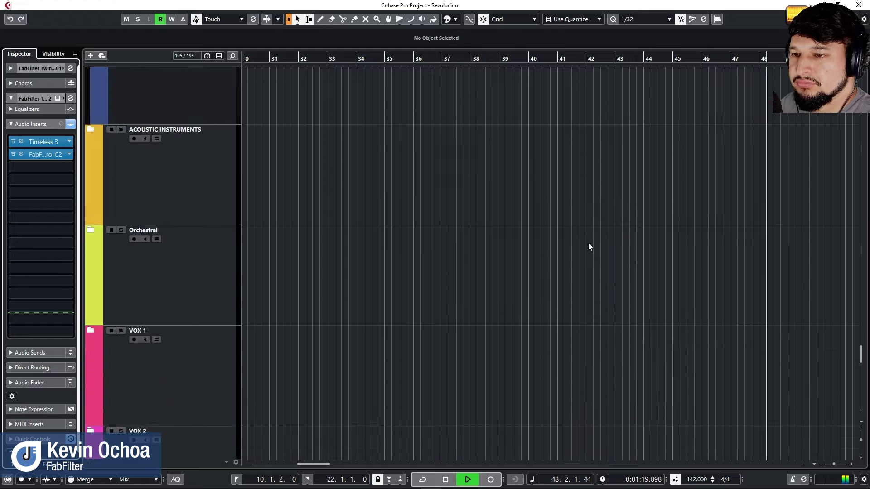
scroll(589, 243, up, 9)
scroll(589, 243, down, 2)
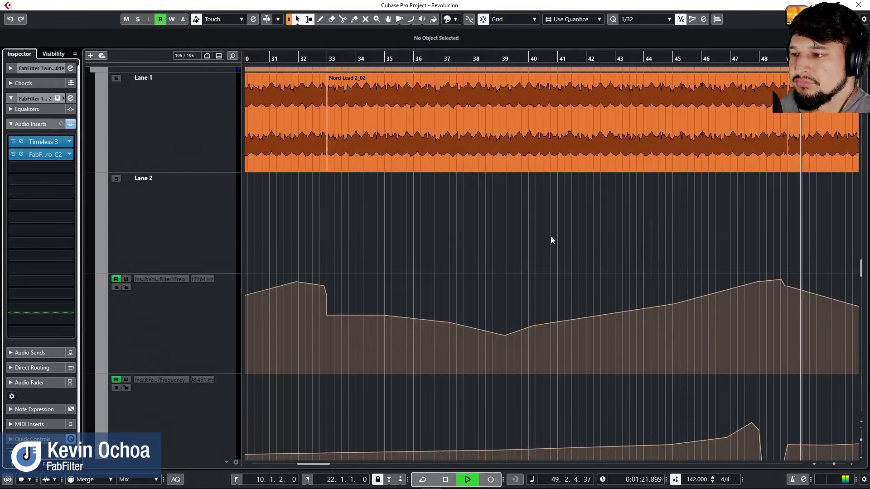
scroll(551, 237, up, 1)
click(235, 247)
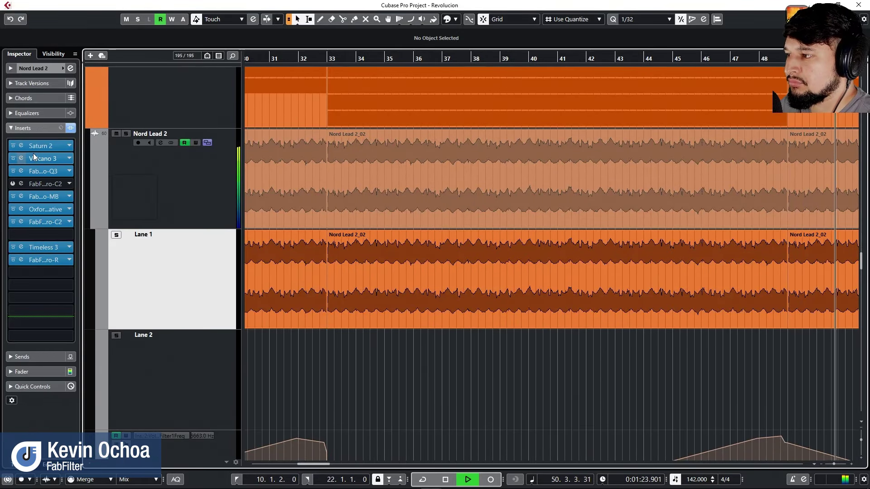
Open Pro-Q 3 and Volcano 3 on Nord Lead 2, close Pro-Q 3, and view Volcano full screen
click(36, 171)
click(37, 159)
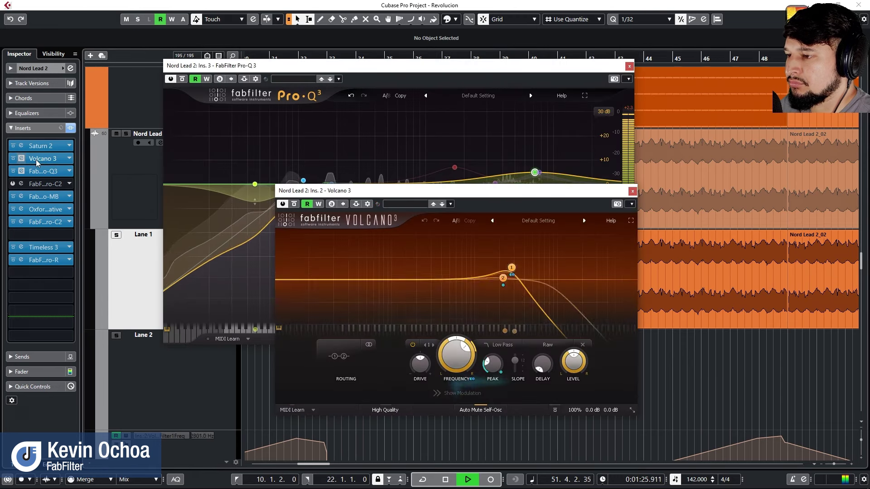
click(629, 66)
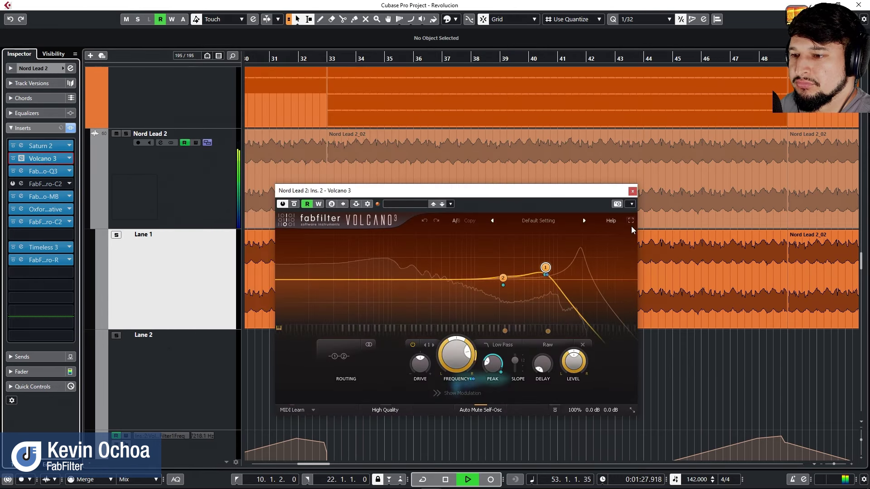
click(630, 221)
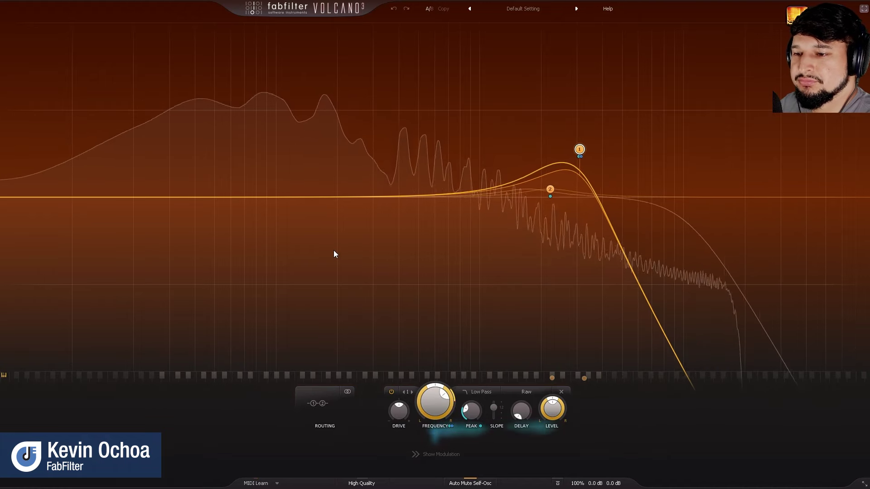
mouse_move(619, 190)
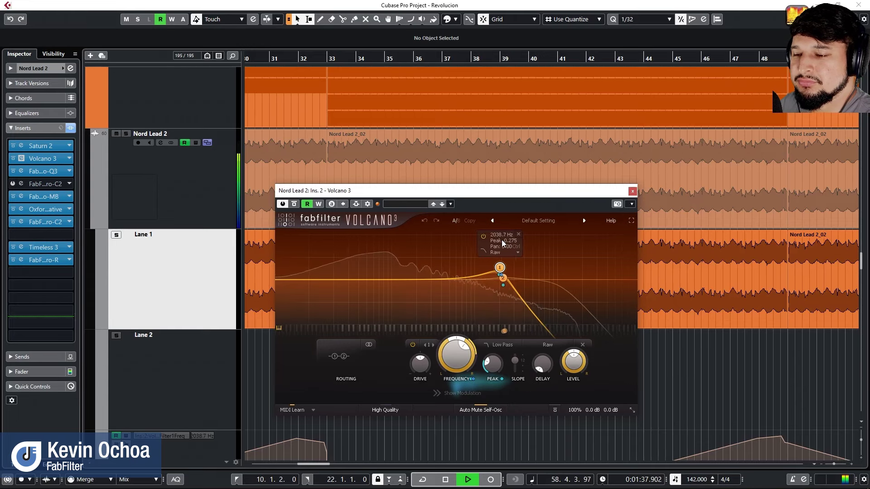
scroll(660, 231, down, 3)
scroll(686, 248, down, 6)
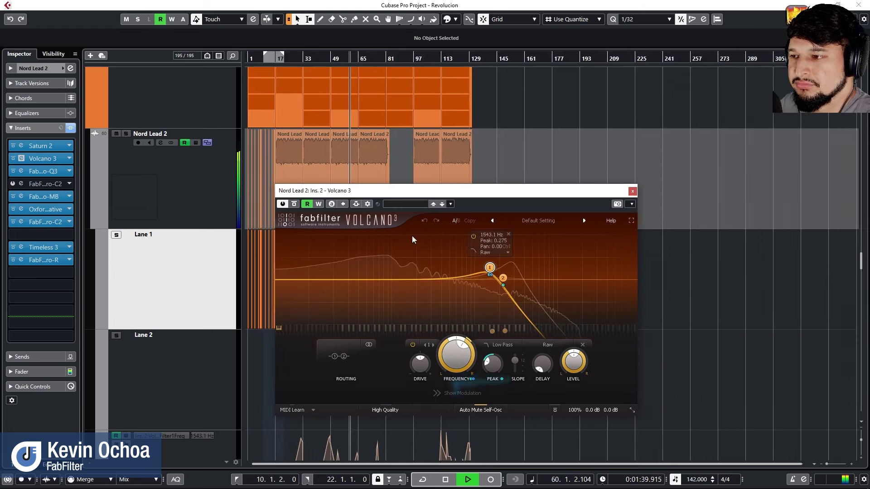
scroll(420, 172, up, 6)
Enlarge the Volcano 3 window, move it up and left, then close it
click(631, 411)
click(660, 438)
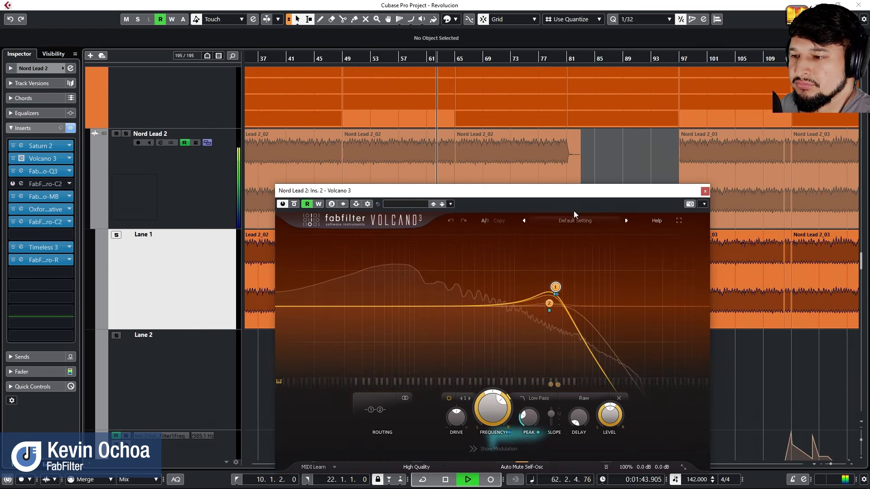
drag(551, 196, 474, 119)
click(628, 113)
Scroll the arrangement and select the FabFilter Twin 2 01 track
scroll(618, 203, down, 15)
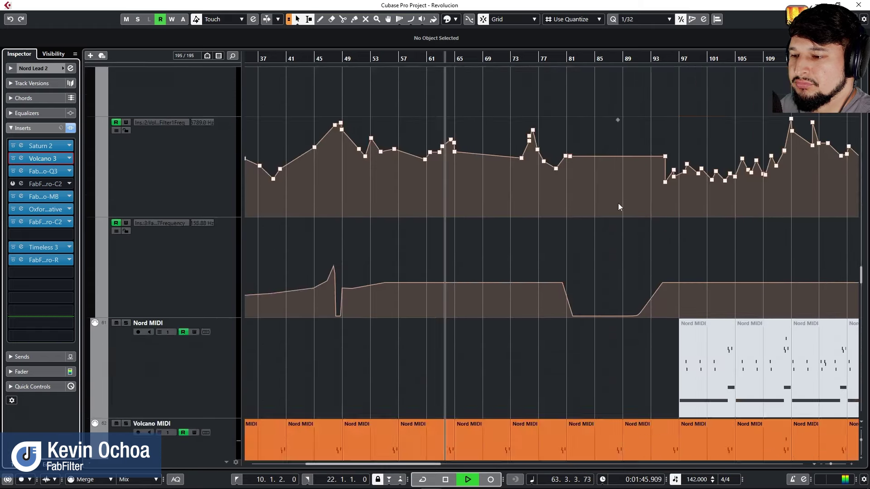
scroll(618, 203, down, 3)
scroll(219, 222, up, 2)
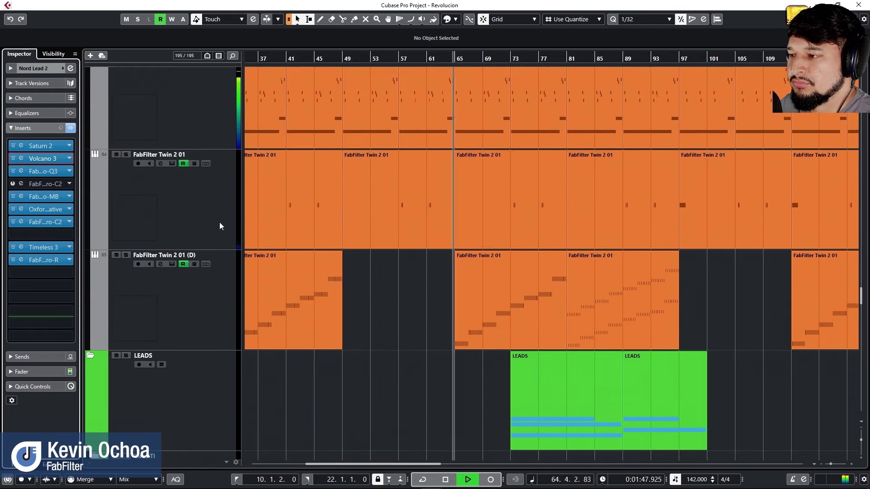
click(96, 199)
Open Pro-R on FabFilter Twin 2 01, reposition its window, check size options, then close it
click(44, 206)
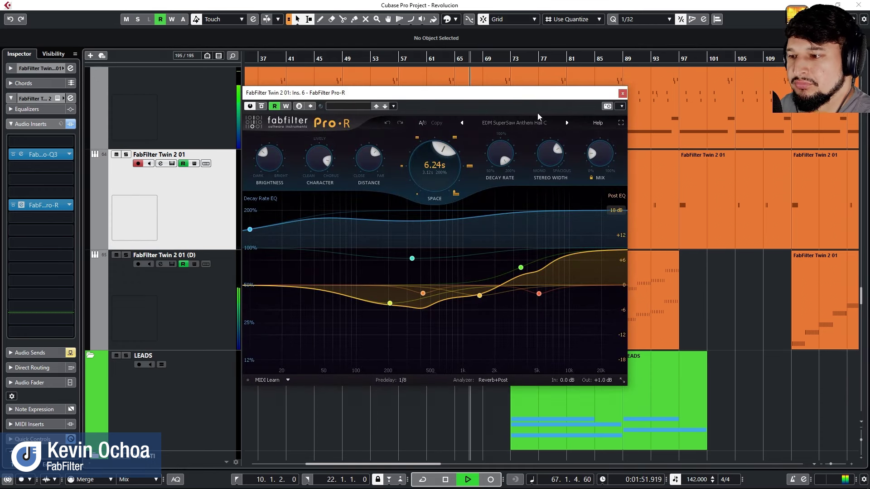
drag(600, 96, 591, 137)
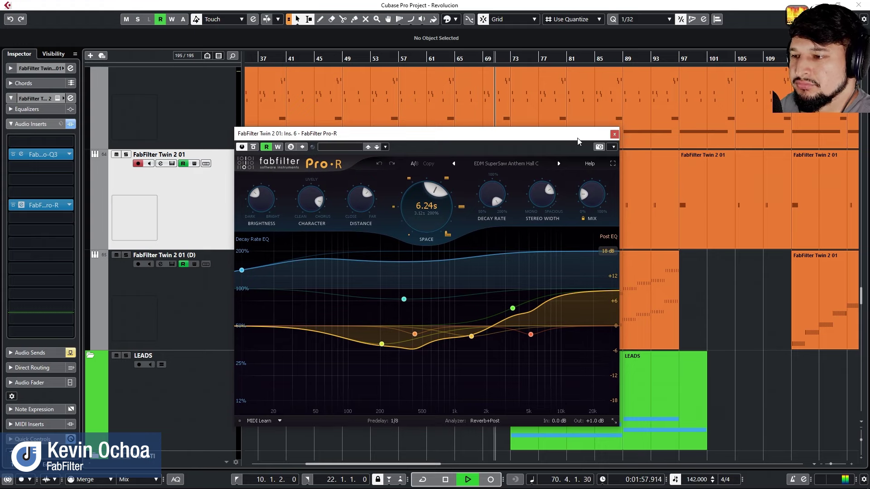
drag(578, 142, 586, 106)
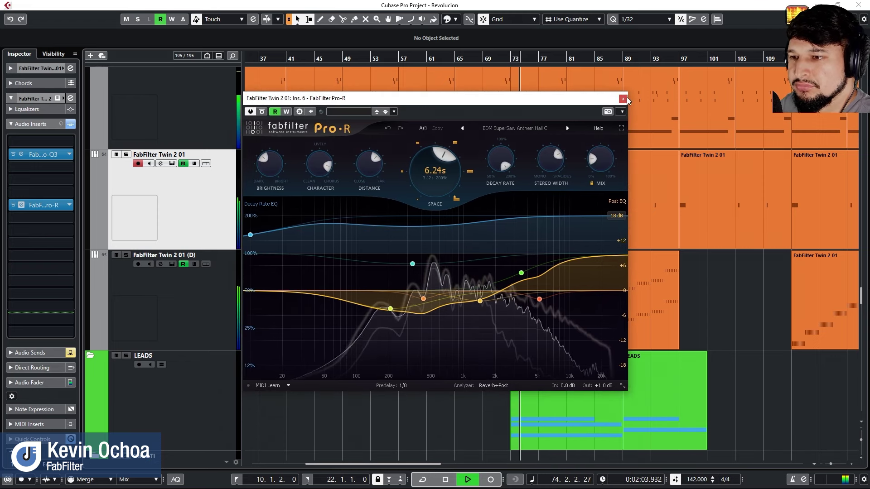
click(622, 386)
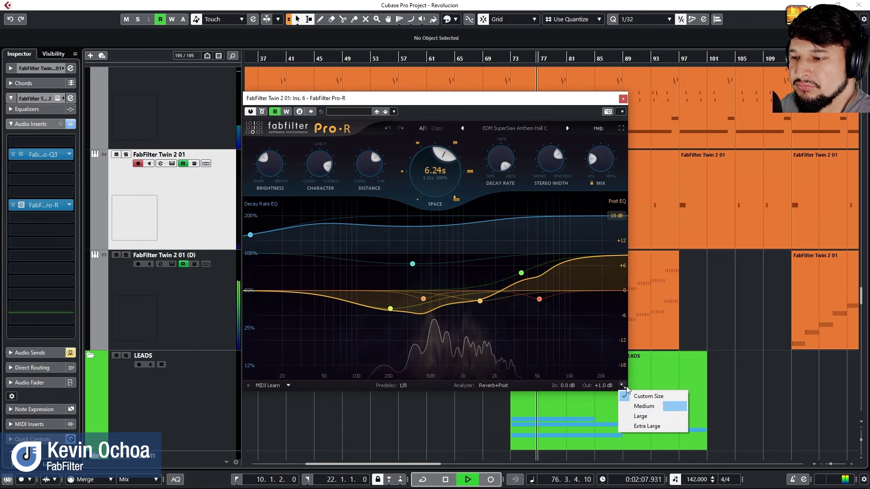
click(623, 98)
Scroll through the arrangement and select the FabFilter Twin 2 01 (D) track header
scroll(488, 311, down, 10)
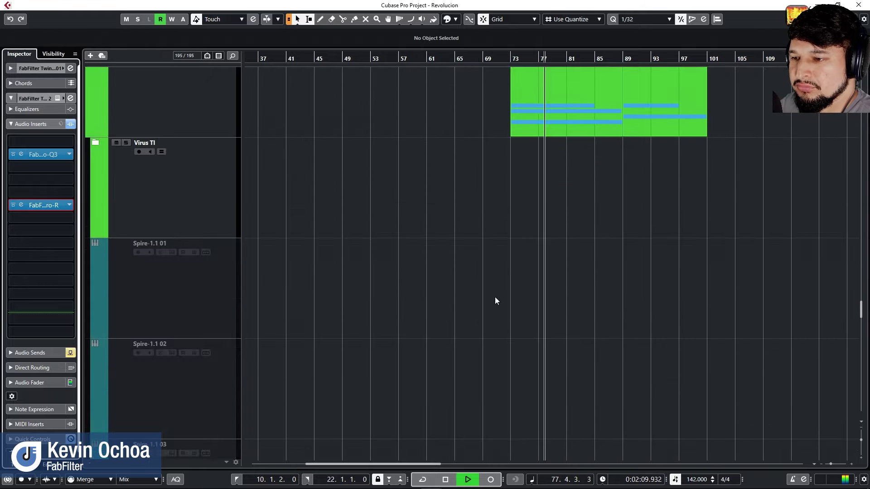
scroll(495, 298, up, 15)
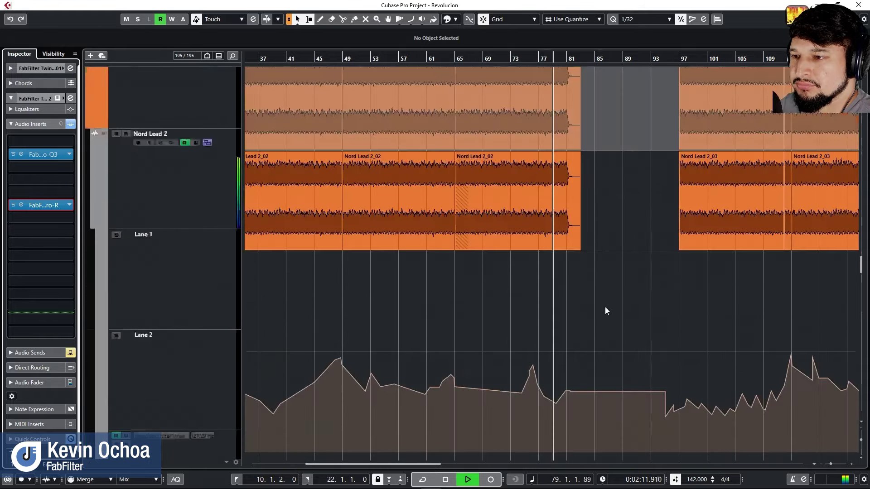
scroll(605, 306, up, 10)
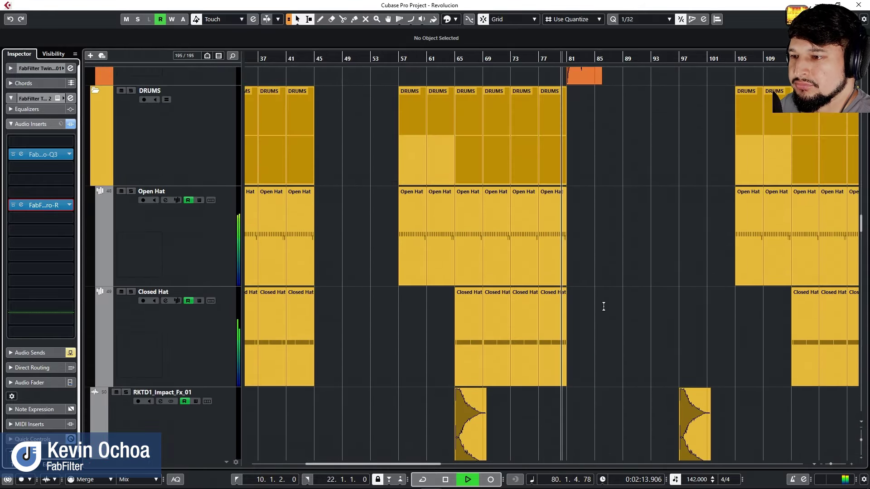
scroll(602, 311, up, 10)
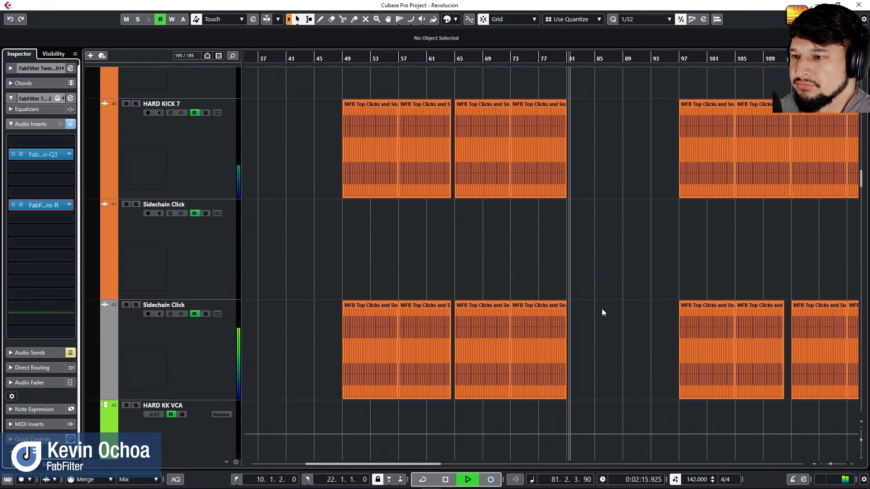
scroll(602, 308, up, 5)
ctrl+scroll(602, 309, up, 5)
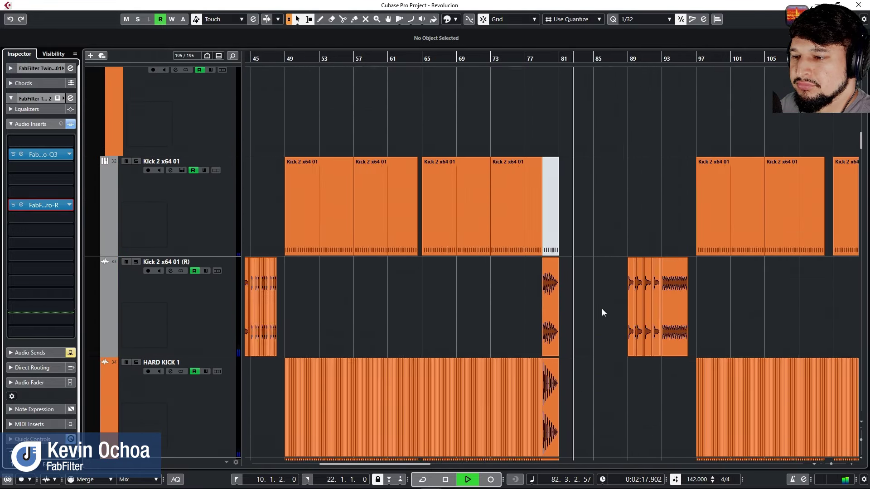
ctrl+scroll(570, 318, up, 1)
scroll(566, 317, down, 10)
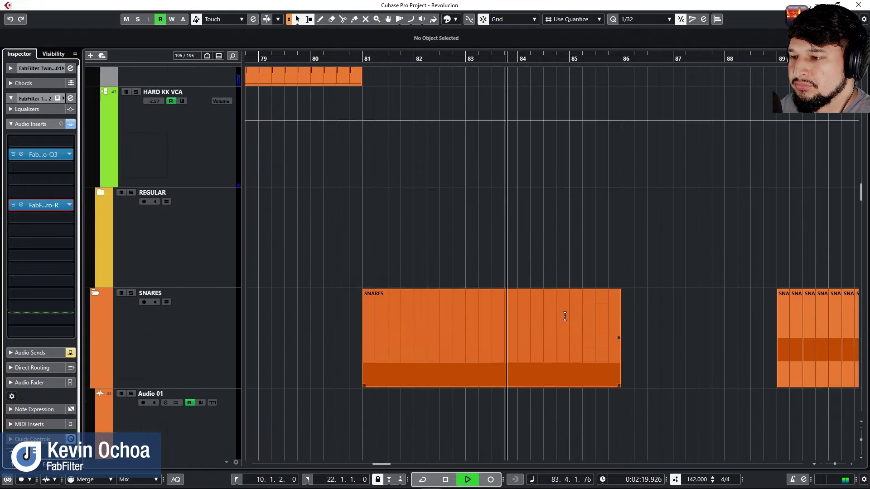
scroll(565, 316, down, 15)
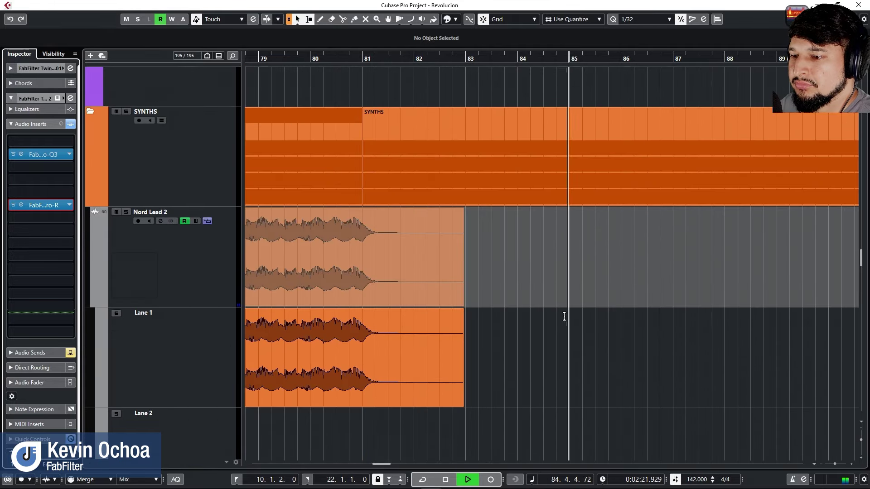
scroll(564, 316, down, 5)
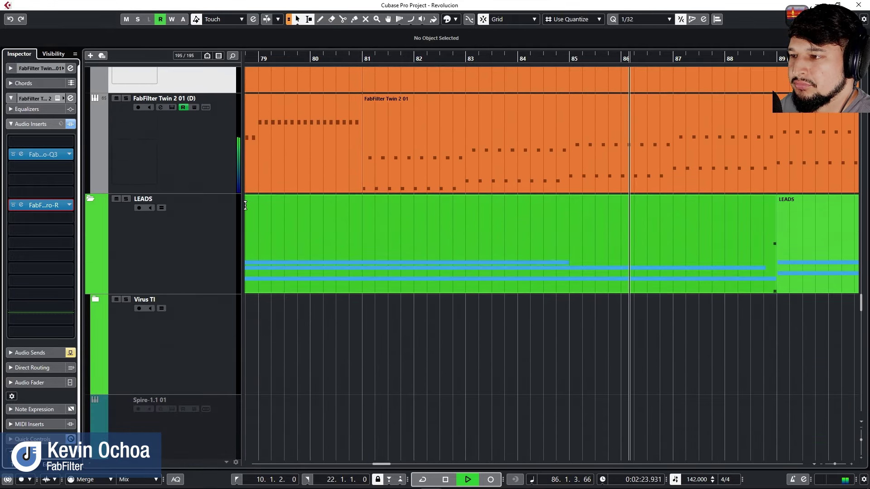
click(194, 187)
Open and close Saturn 2 and Volcano 3 on the (D) track, revealing its automation lanes
click(46, 143)
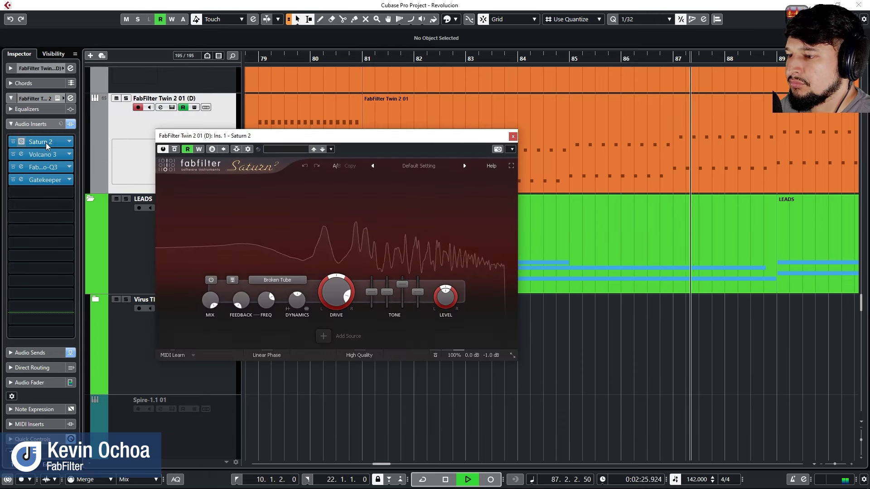
click(44, 156)
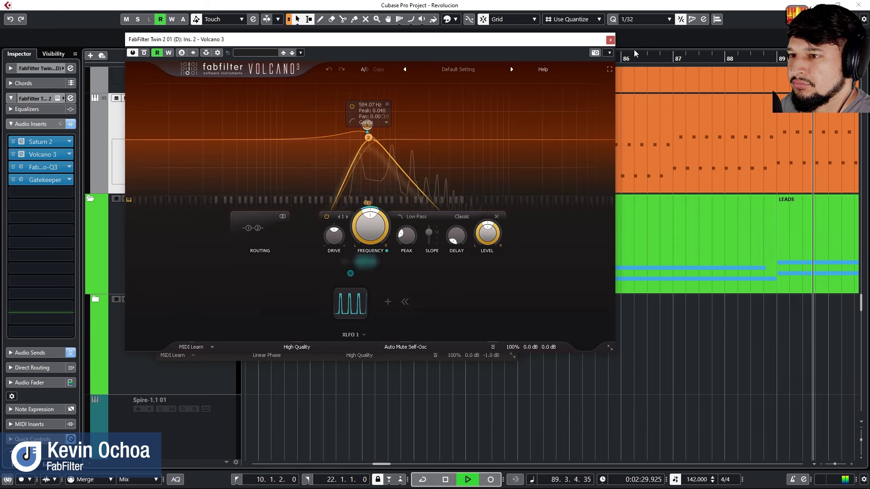
click(610, 40)
click(95, 189)
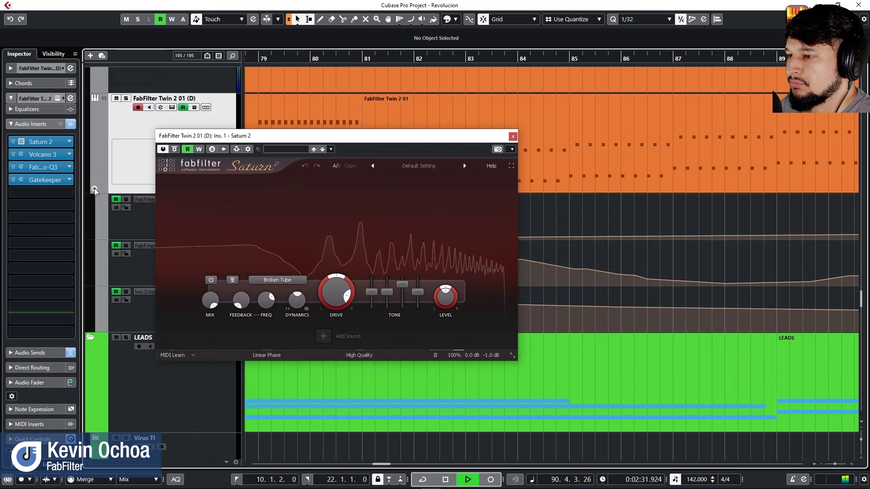
click(512, 137)
Select the sustain automation lane and check which parameter it automates
scroll(397, 170, down, 5)
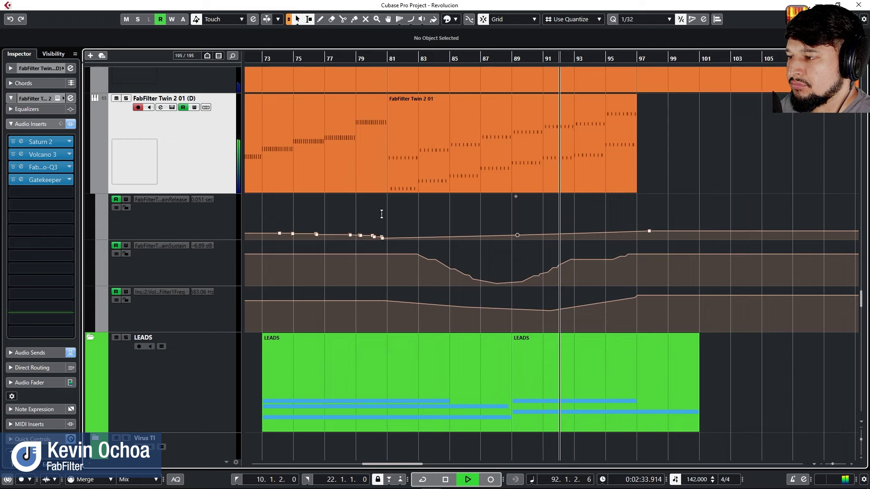
click(194, 260)
click(167, 246)
click(178, 227)
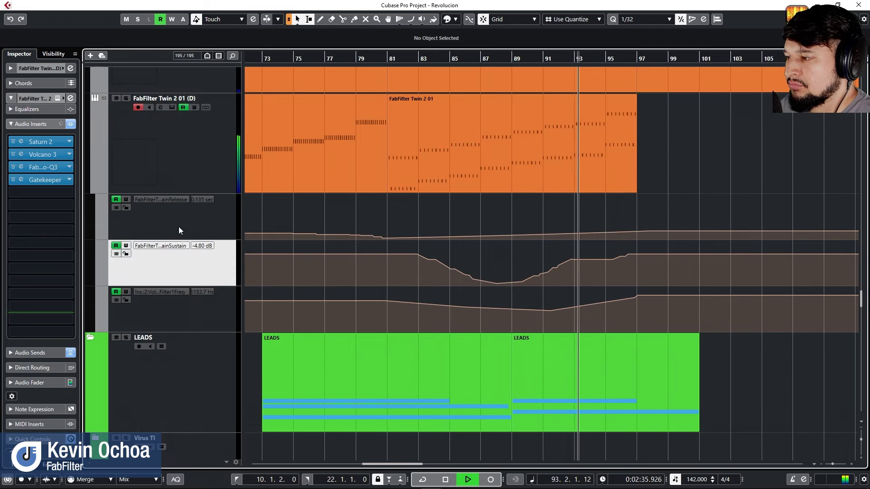
Reopen the track's Volcano 3 filter briefly, then close it again
click(39, 156)
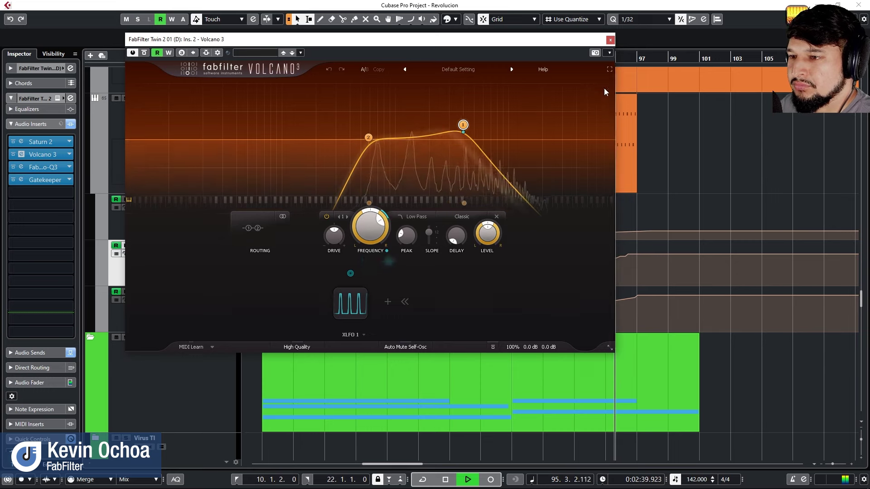
click(610, 40)
scroll(746, 171, up, 5)
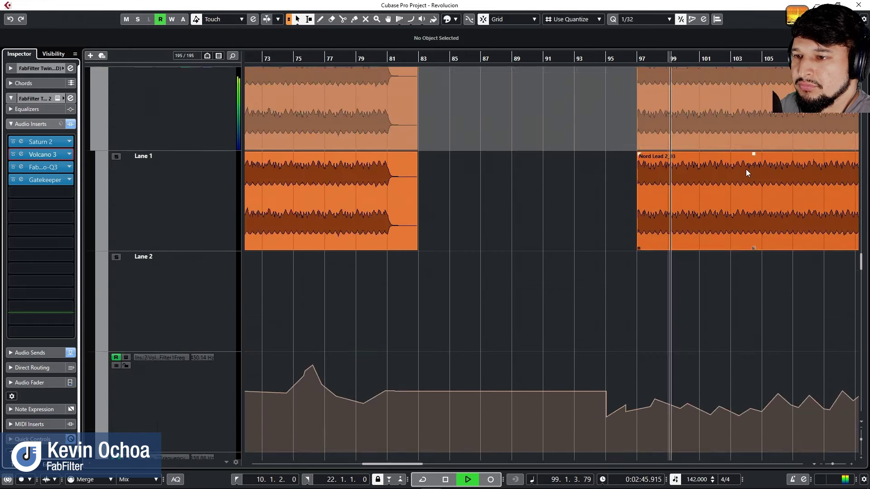
scroll(521, 226, down, 3)
scroll(583, 246, down, 2)
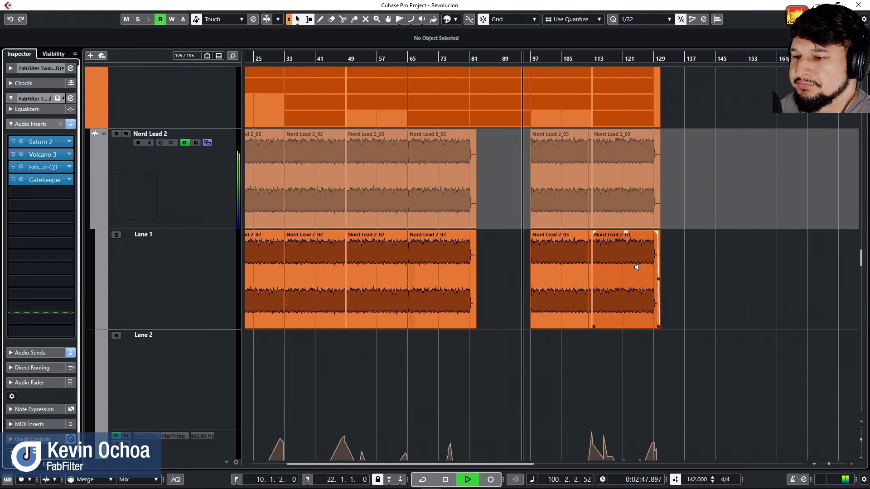
scroll(623, 269, down, 3)
click(219, 170)
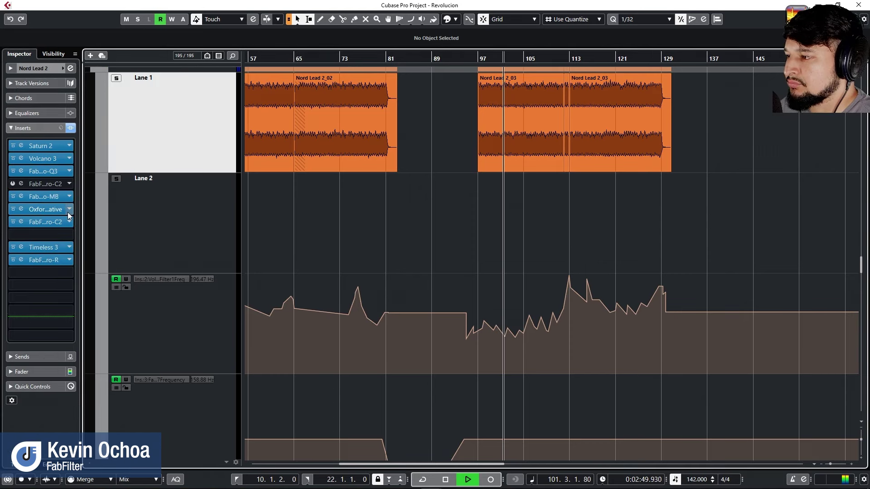
click(40, 159)
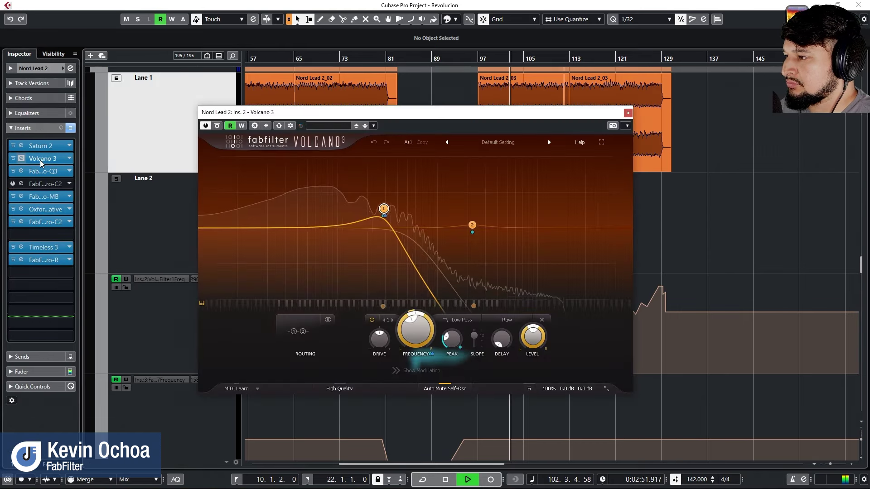
click(601, 142)
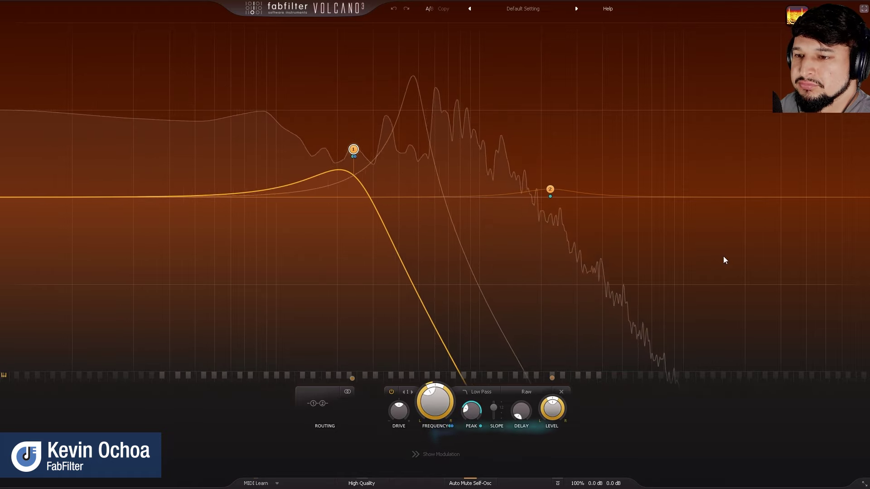
click(453, 450)
click(363, 428)
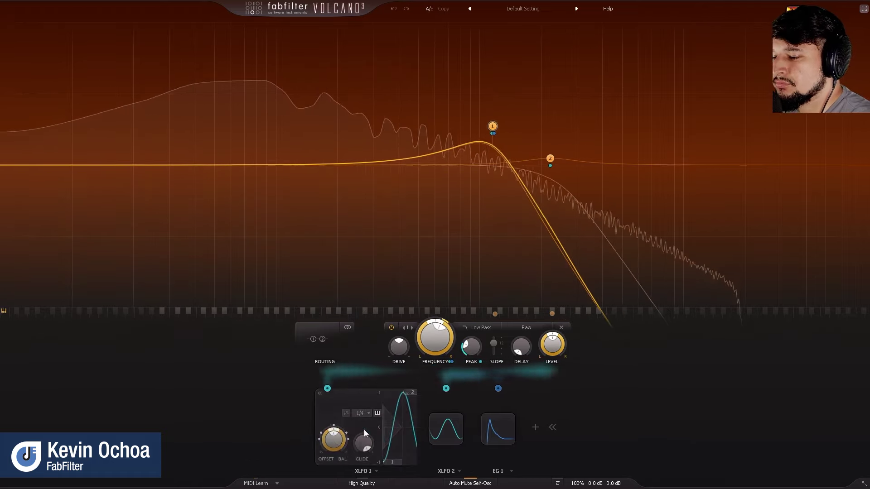
click(461, 436)
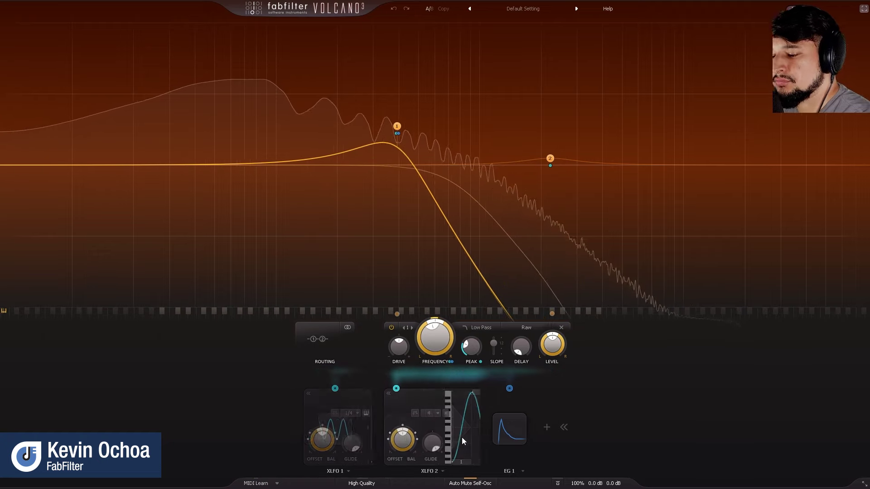
click(510, 432)
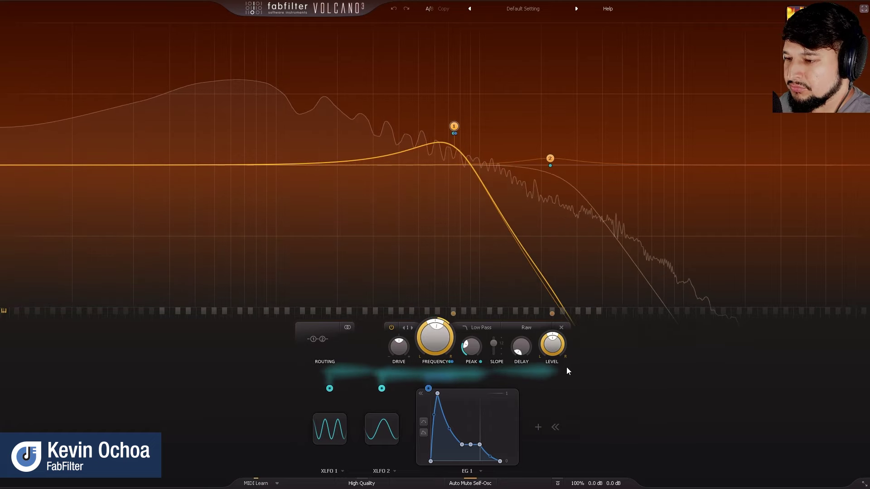
click(864, 9)
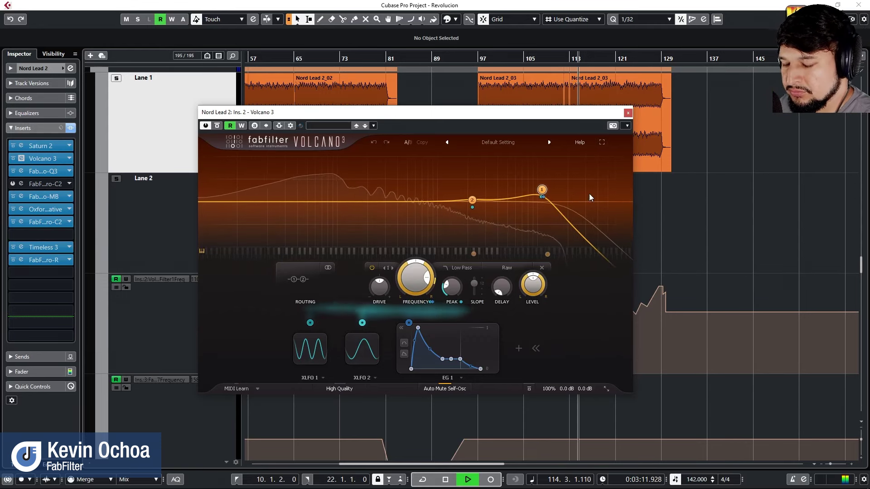
click(627, 114)
key(h)
key(h)
key(h)
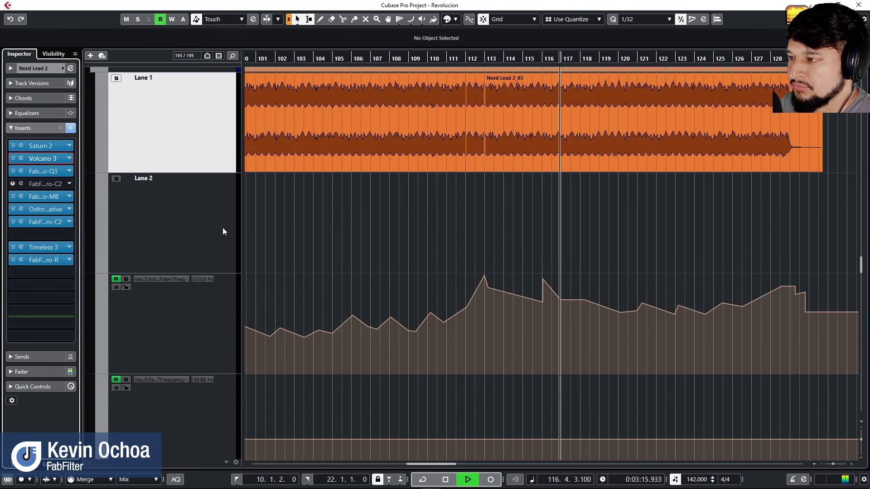
Select the Volcano MIDI track and open Nord Lead 2's Volcano 3 plugin
scroll(216, 333, down, 3)
scroll(222, 332, up, 1)
scroll(222, 333, down, 2)
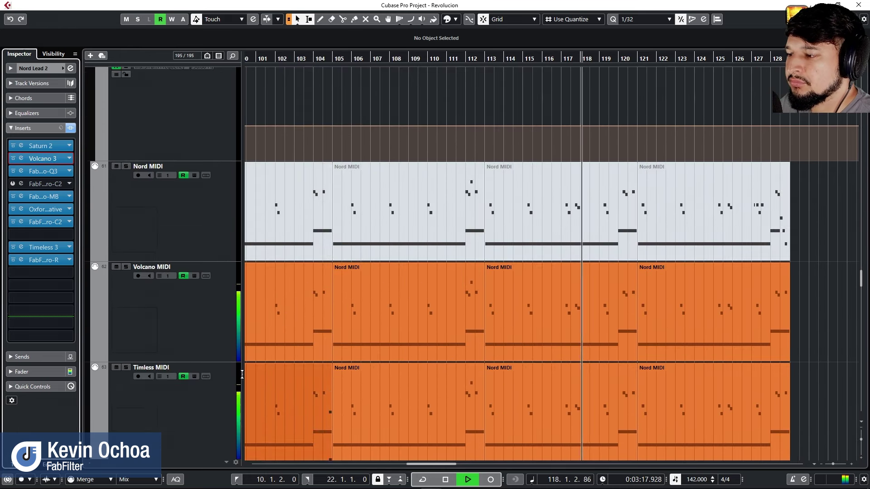
click(185, 352)
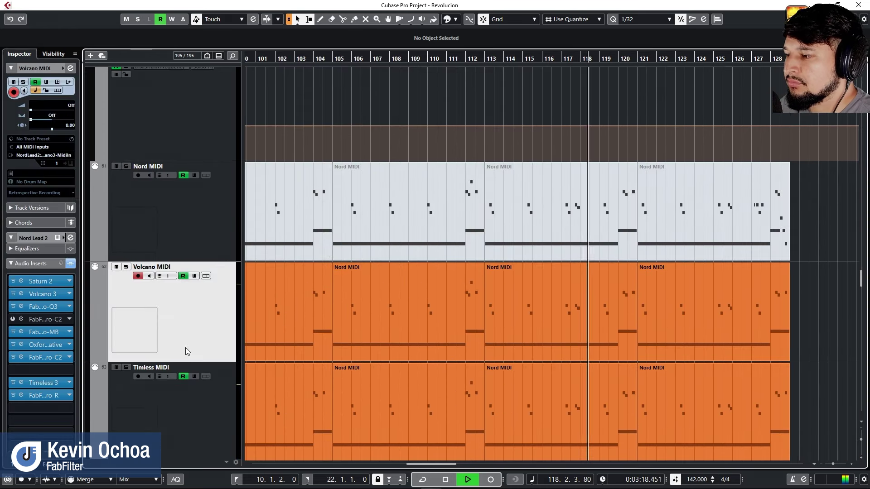
click(45, 293)
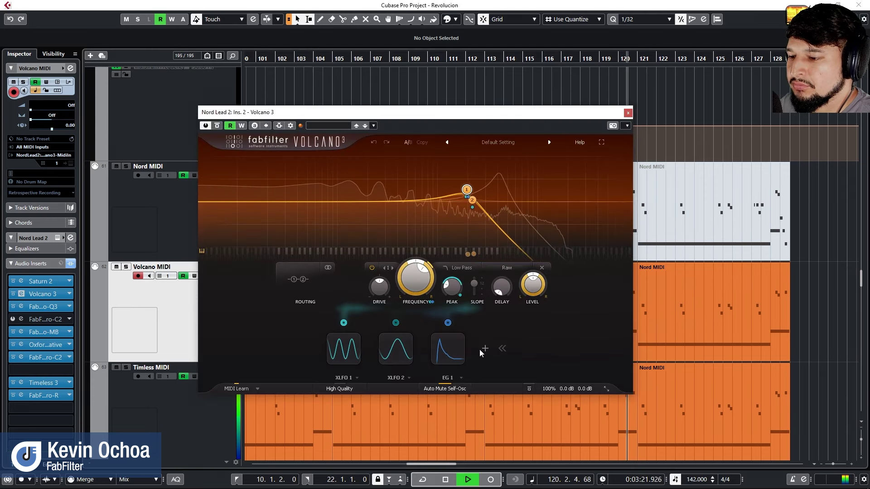
Inspect Volcano 3's EG 1, XLFO 2 and synced XLFO 1 modulators, then close the plugin
click(434, 349)
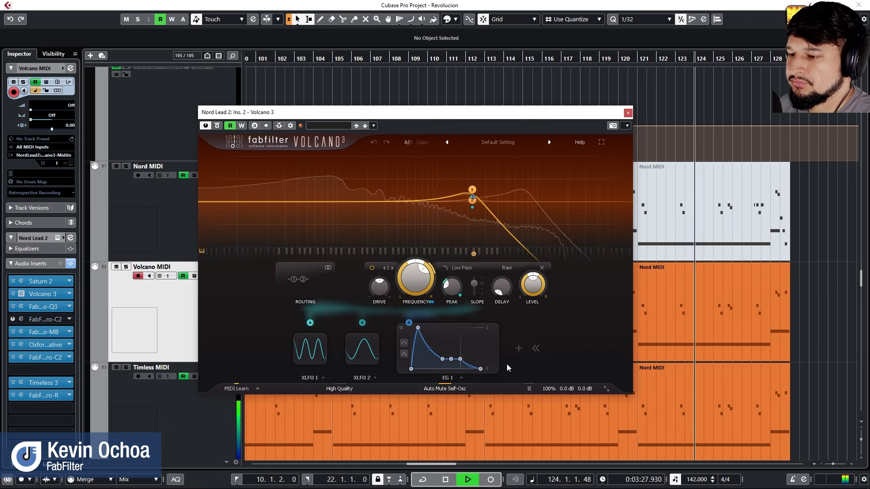
click(362, 349)
click(293, 353)
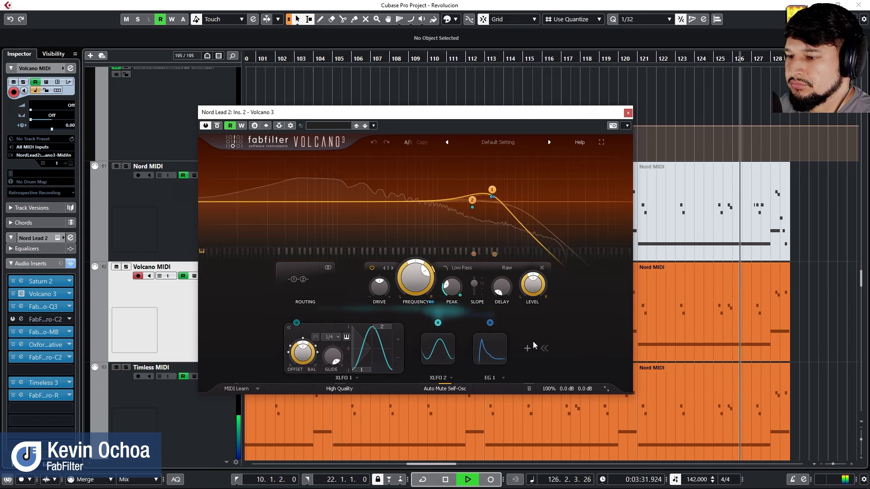
click(483, 349)
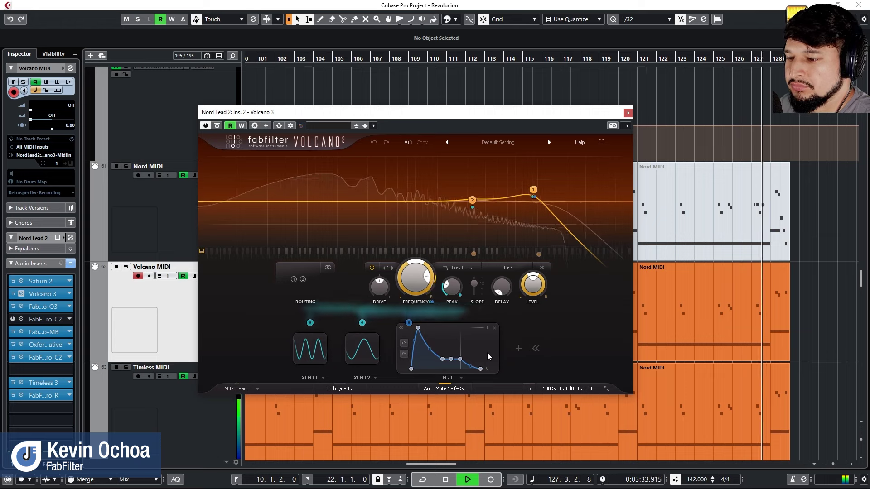
click(630, 112)
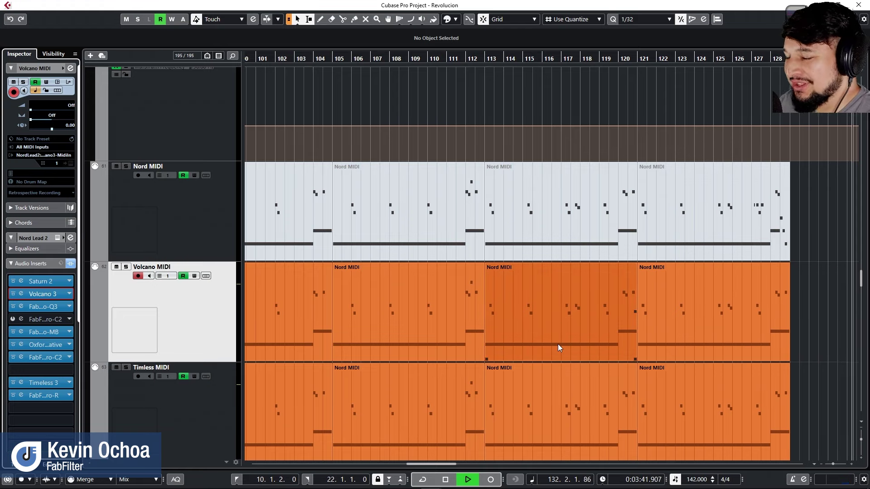
Scroll down to the LEADS tracks and stop playback at the song start
scroll(555, 341, down, 7)
scroll(582, 352, down, 2)
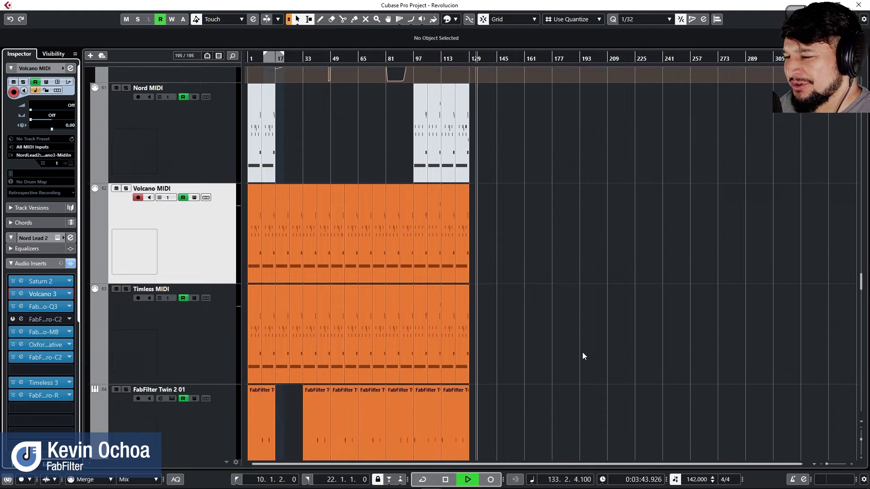
scroll(583, 352, down, 8)
key(space)
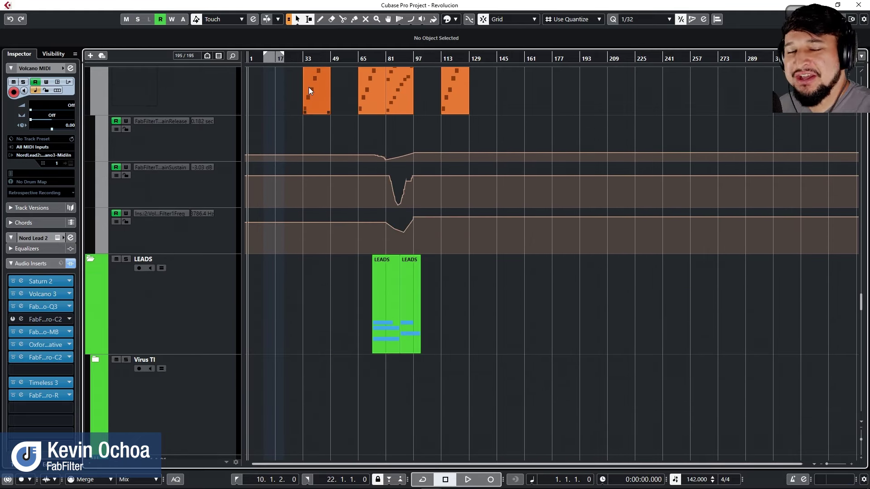
Open and close Volcano 3, then scroll back up to the SYNTHS folder's Nord Lead 2 track
click(58, 294)
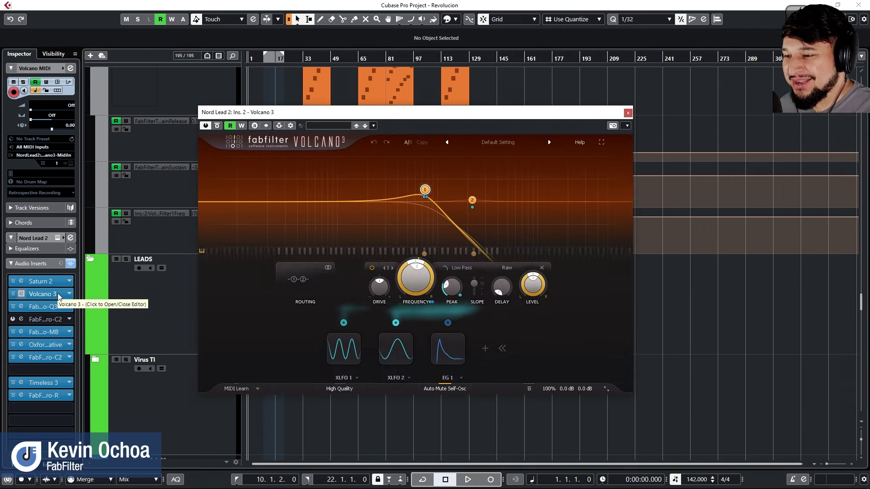
click(58, 294)
scroll(505, 237, up, 10)
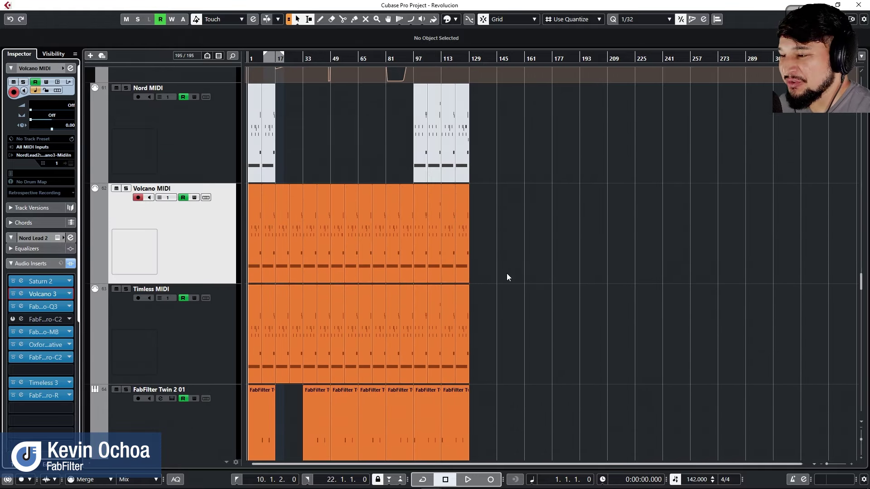
scroll(507, 273, up, 10)
scroll(266, 247, up, 7)
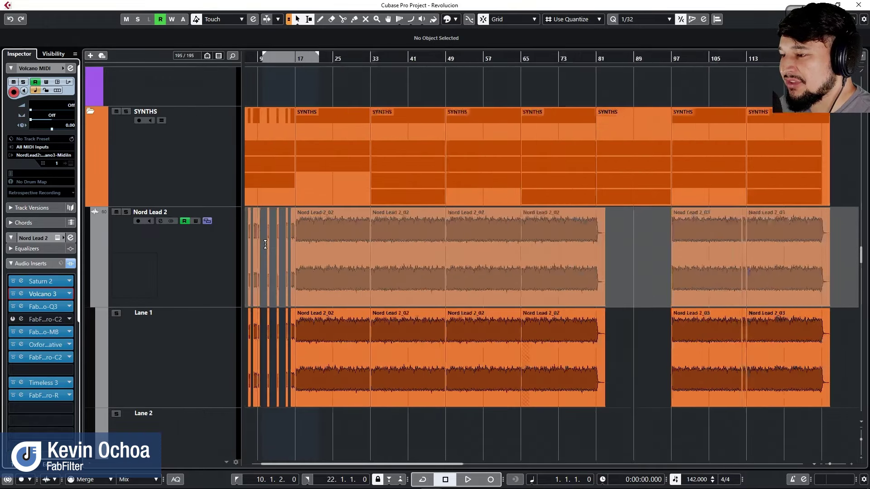
Place the playback position near bar 17 and solo the Nord Lead 2 track
drag(384, 57, 383, 59)
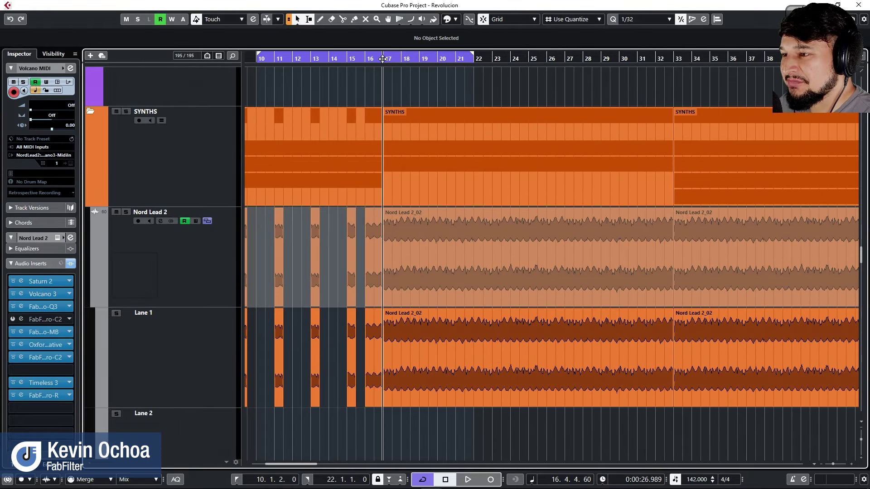
click(192, 279)
key(s)
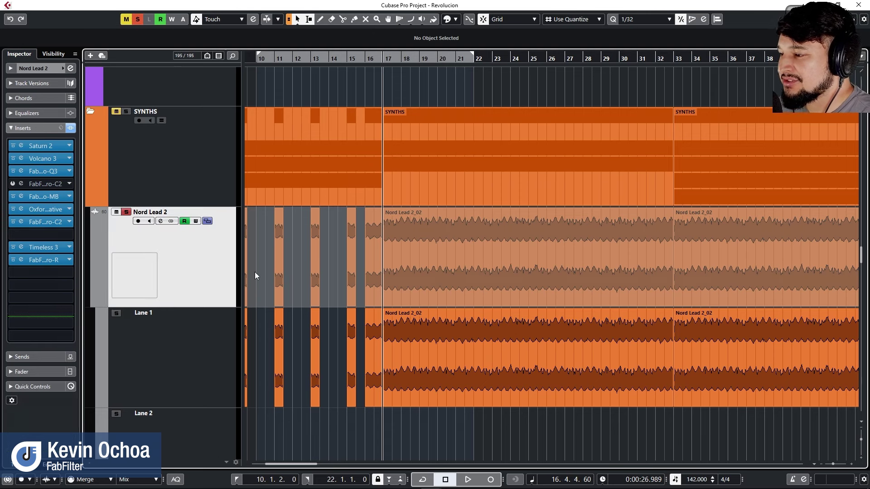
Cue playback at bar 17 and bypass all of Nord Lead 2's insert effects
scroll(401, 101, up, 4)
click(272, 58)
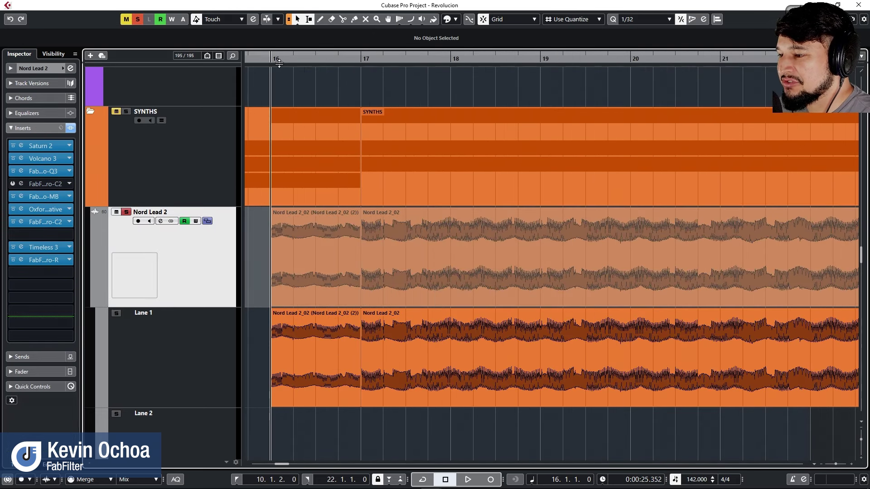
click(361, 59)
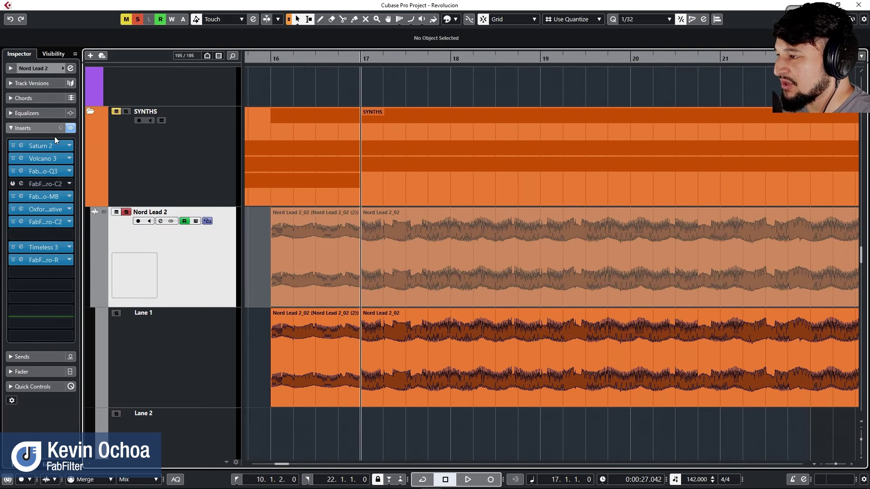
click(70, 128)
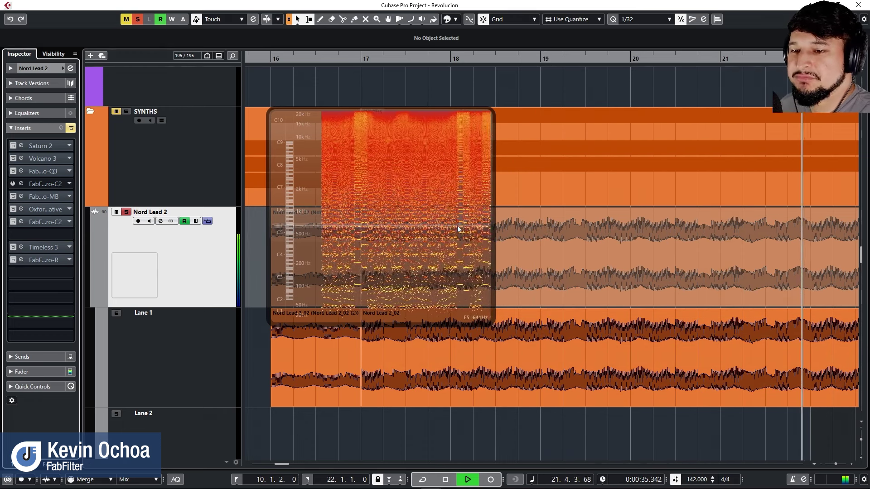
Stop playback and move the Wave Candy spectrum overlay to the left
scroll(614, 244, down, 4)
key(space)
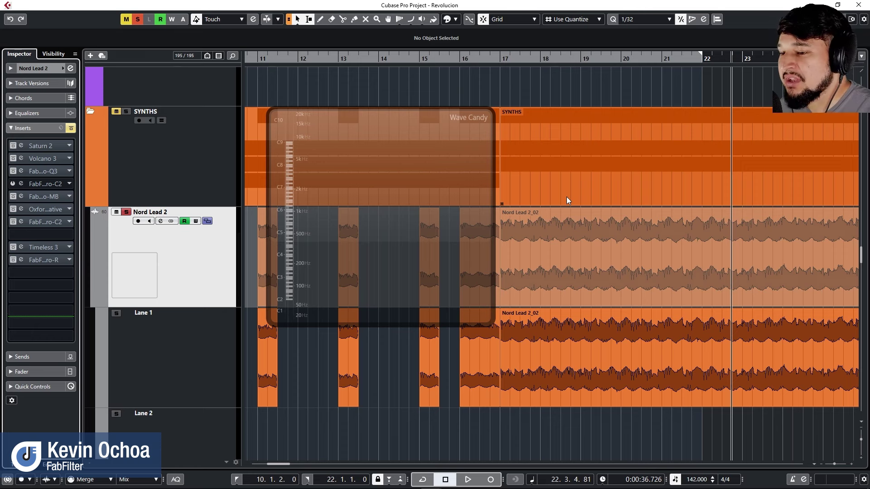
scroll(521, 218, up, 3)
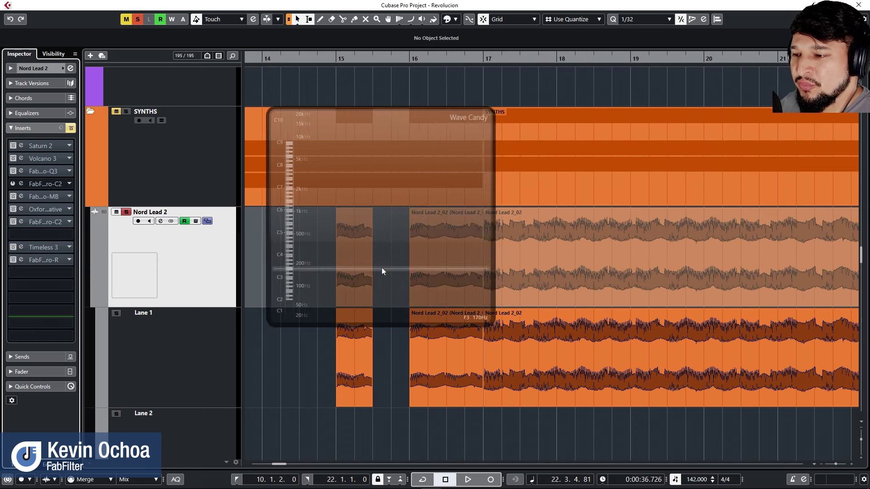
drag(382, 267, 228, 283)
Pan the arrange view so bars 16 to 18 of SYNTHS are visible
scroll(491, 249, up, 6)
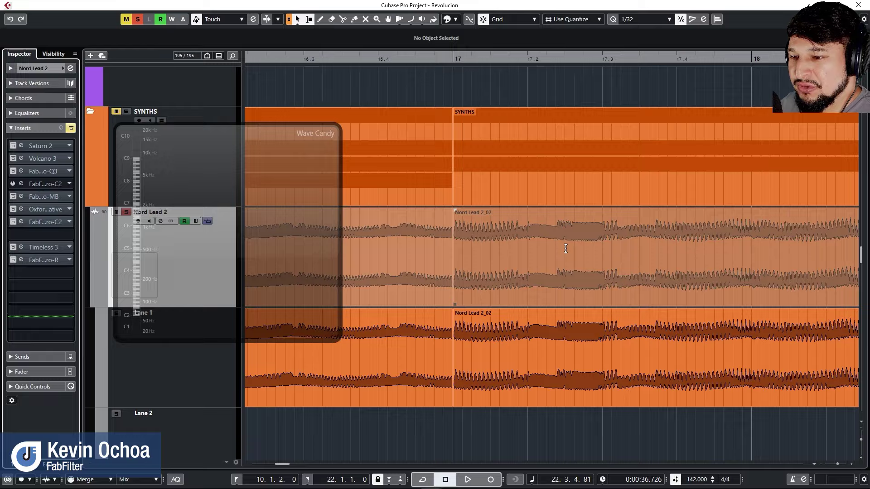
scroll(566, 249, down, 9)
scroll(566, 249, up, 12)
scroll(670, 285, down, 4)
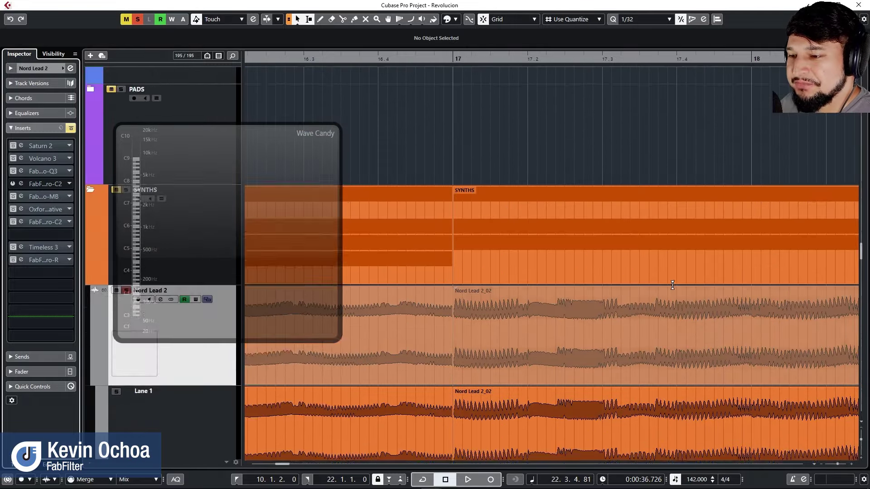
scroll(689, 286, down, 4)
scroll(368, 258, right, 5)
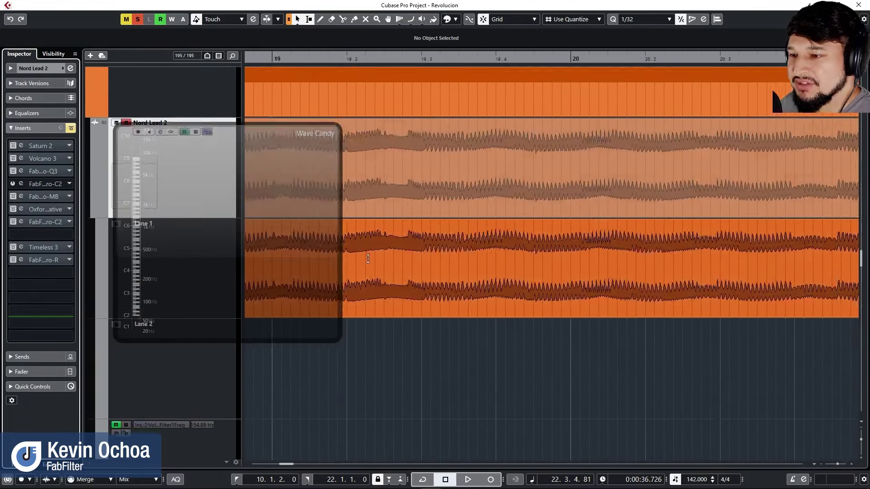
scroll(721, 240, up, 4)
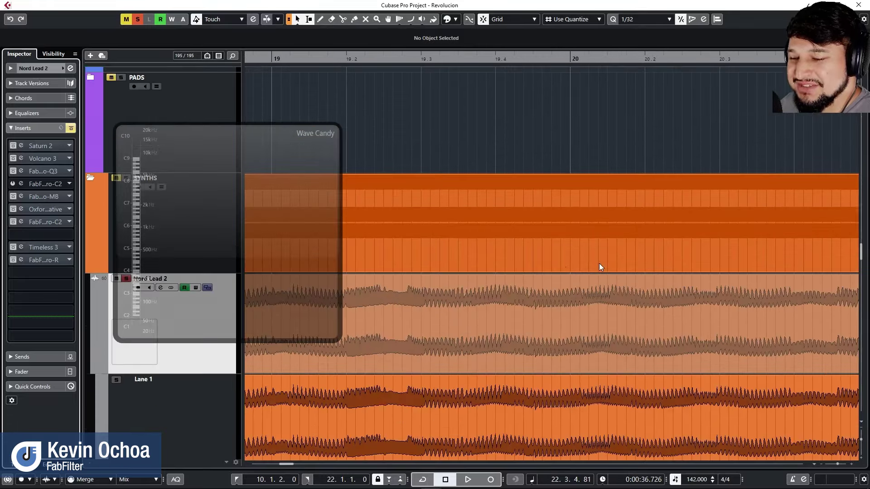
drag(326, 282, 721, 253)
drag(459, 258, 822, 230)
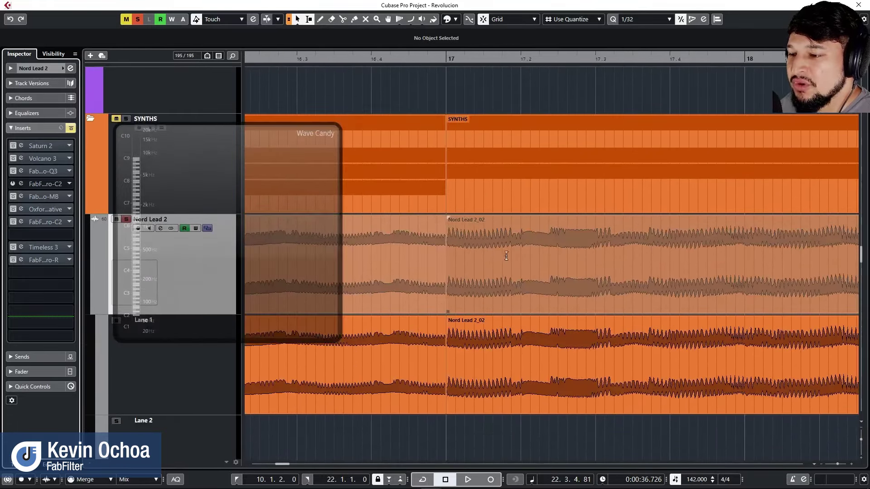
Set the playback position to bar 17 and select Nord Lead 2's Saturn 2 insert
click(444, 57)
key(g)
click(14, 147)
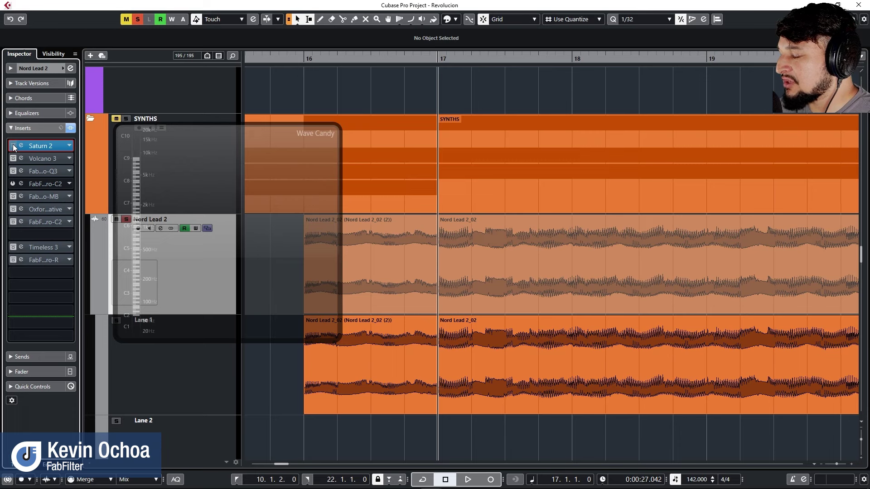
click(54, 146)
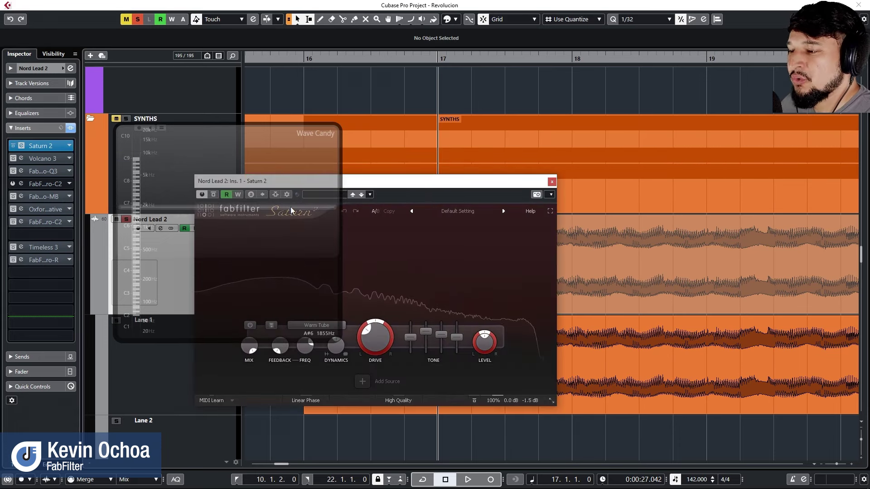
key(space)
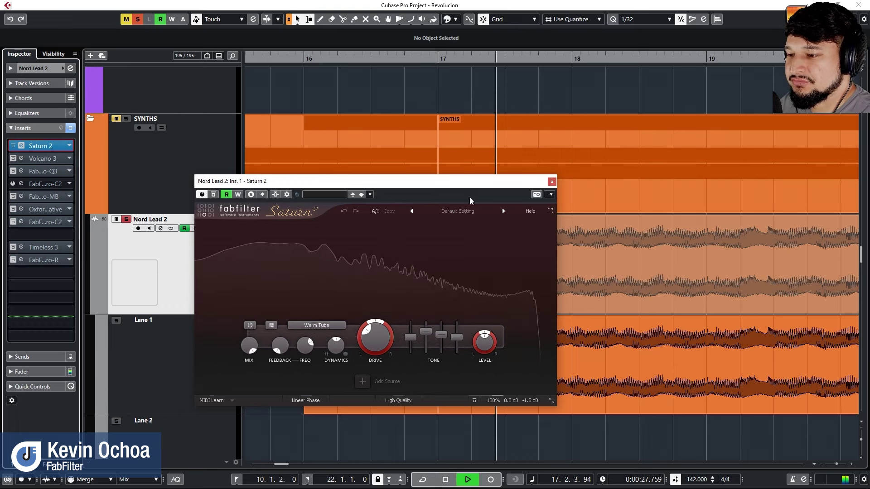
click(551, 400)
click(573, 420)
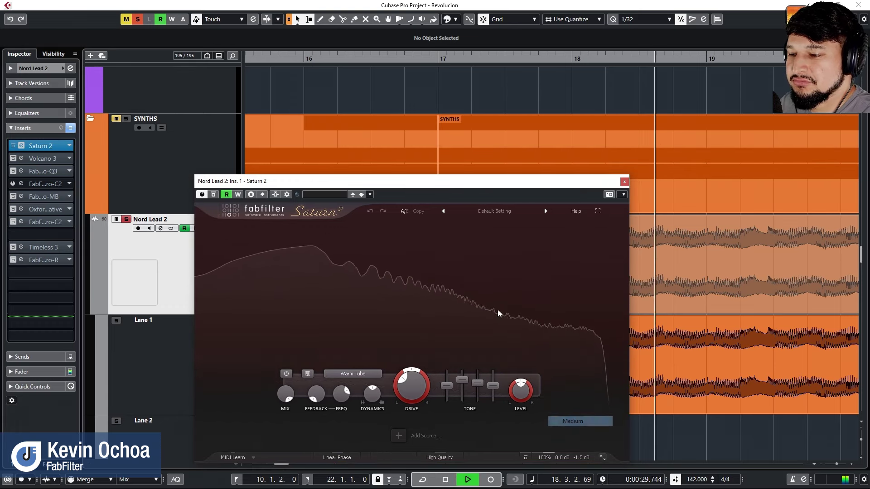
drag(410, 187, 382, 121)
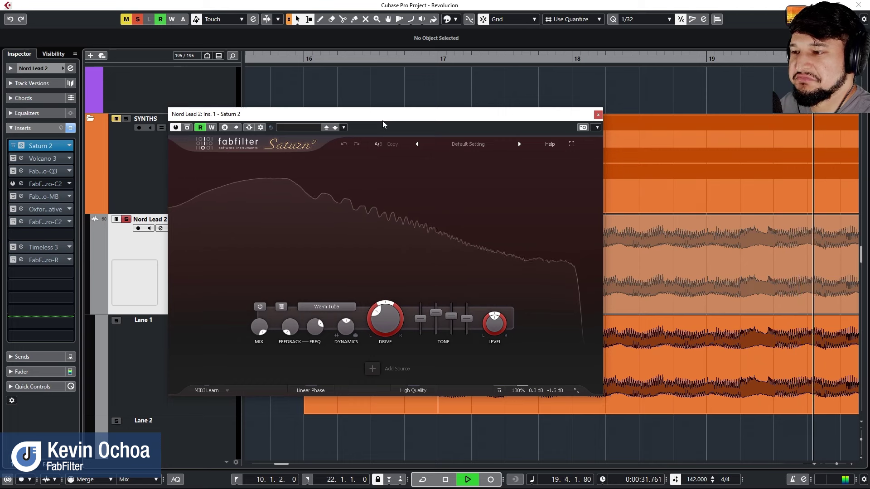
click(13, 147)
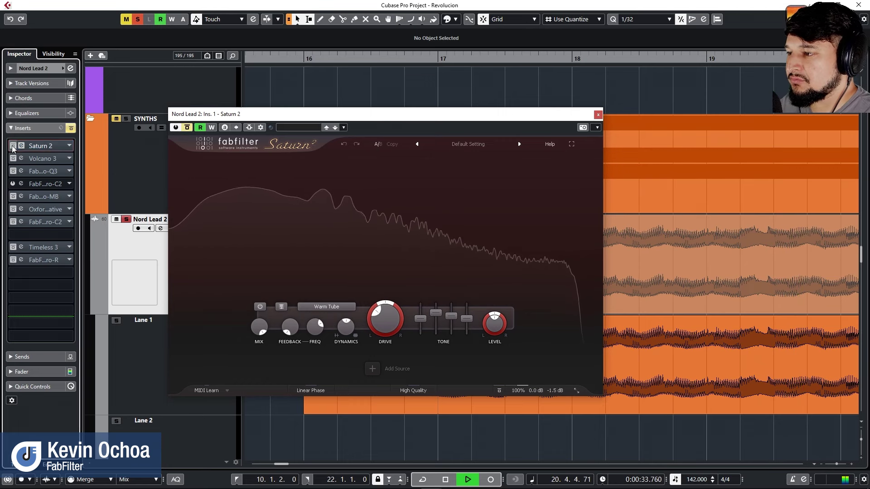
click(14, 147)
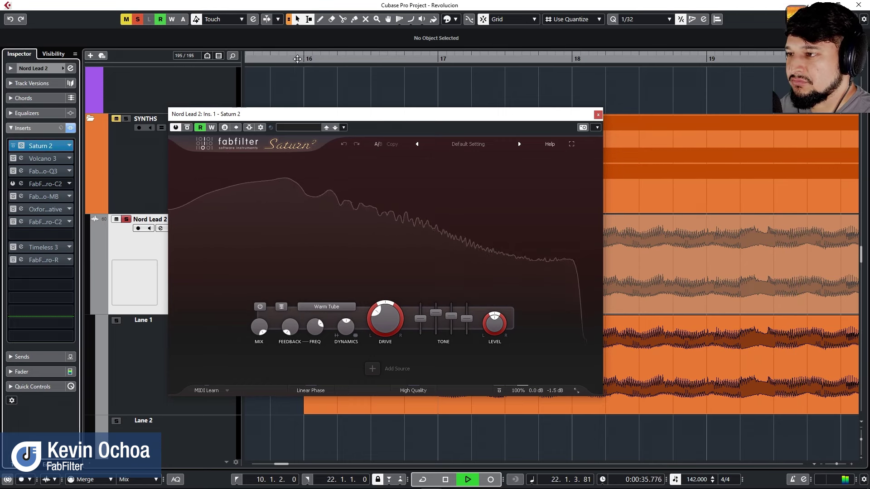
key(space)
click(304, 60)
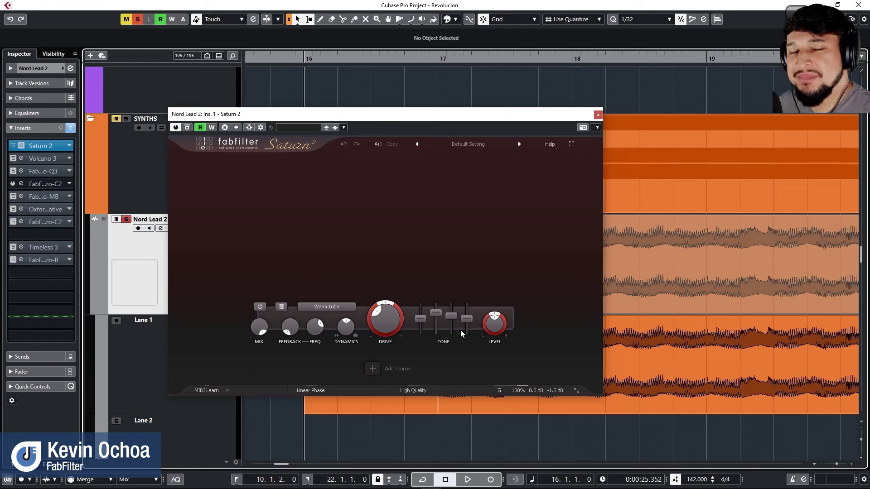
key(space)
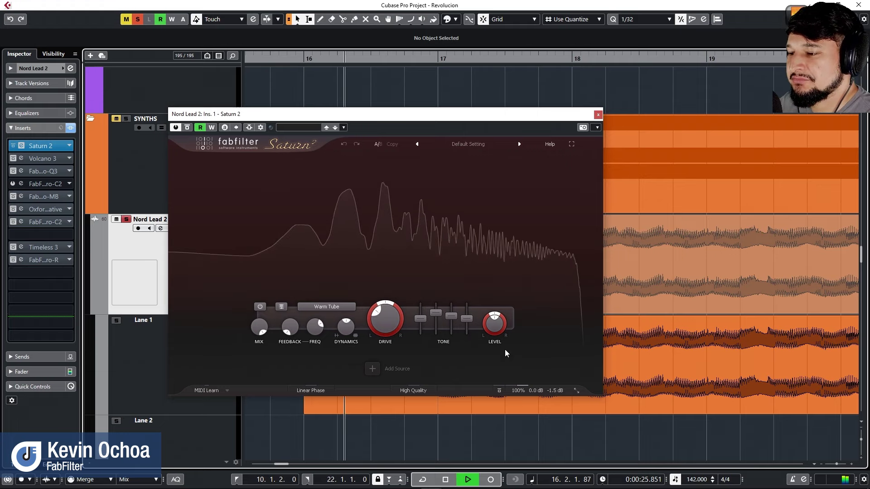
mouse_move(441, 313)
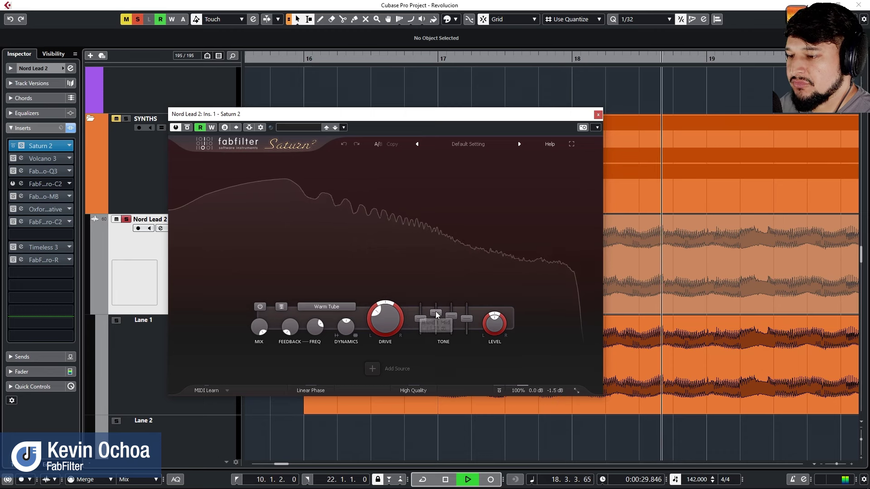
drag(437, 311, 442, 321)
click(344, 144)
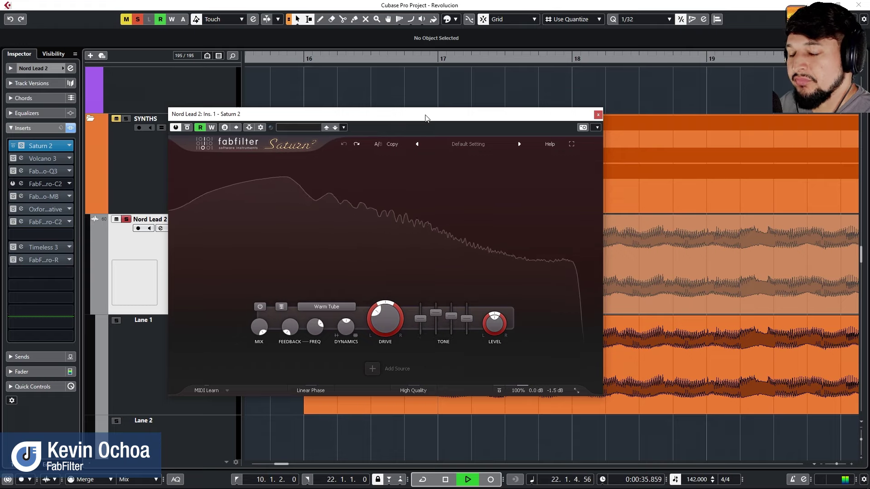
key(space)
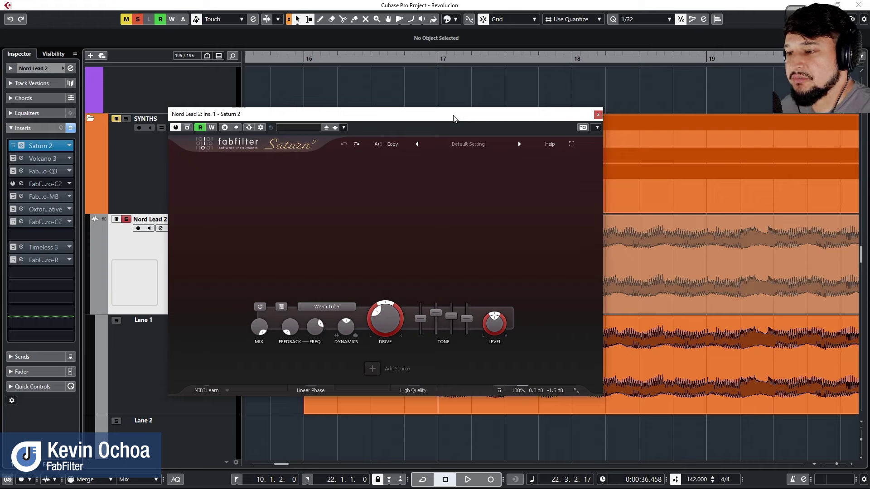
click(327, 307)
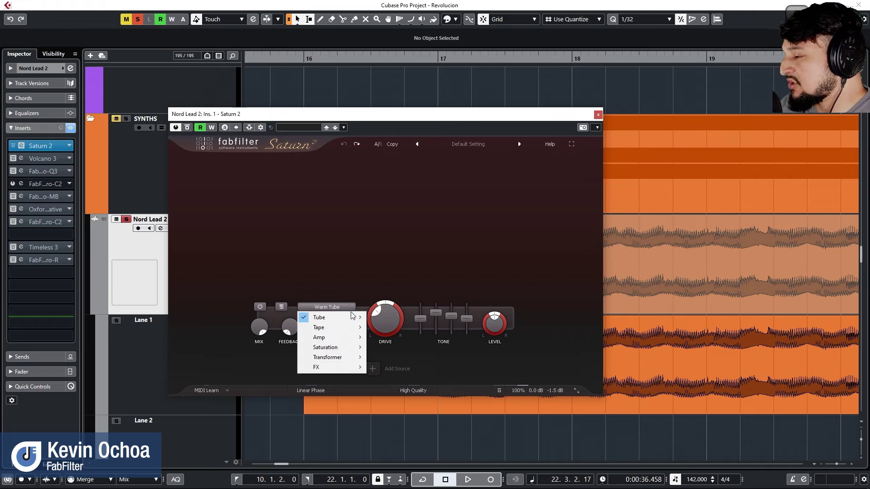
click(15, 162)
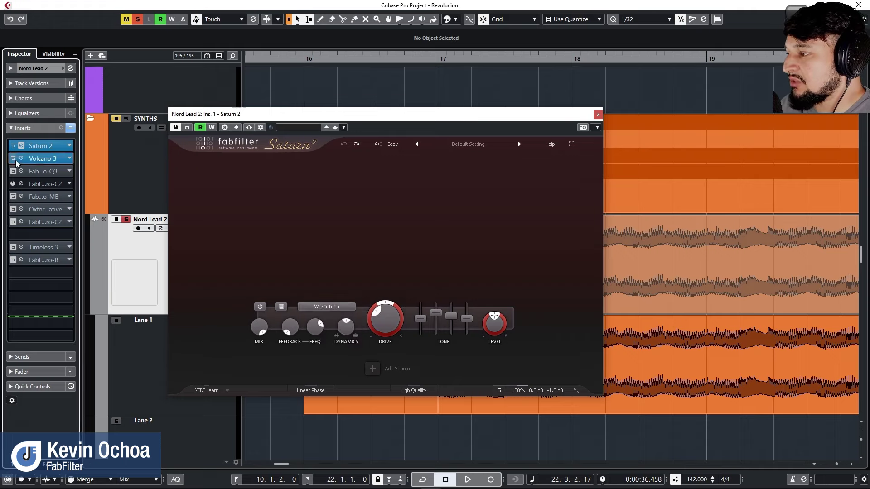
click(21, 146)
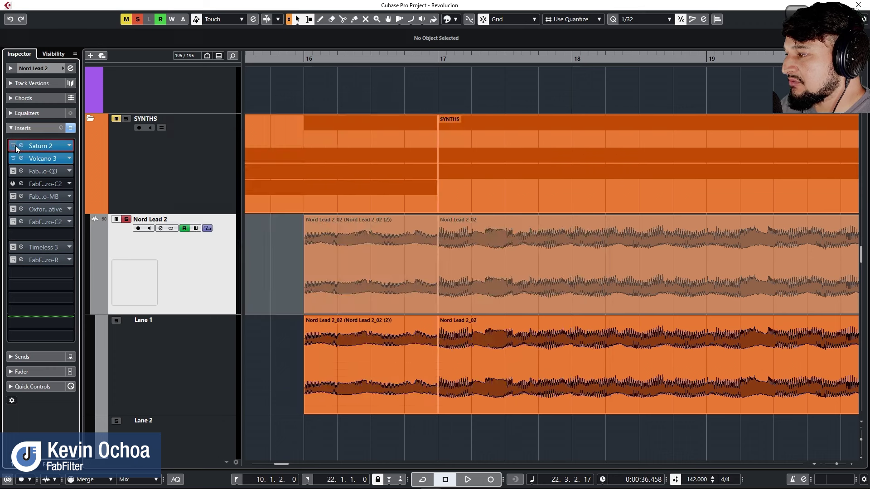
Audition Volcano 3 from bar 16 with Saturn 2 re-enabled, then close its editor
click(34, 159)
click(305, 59)
key(space)
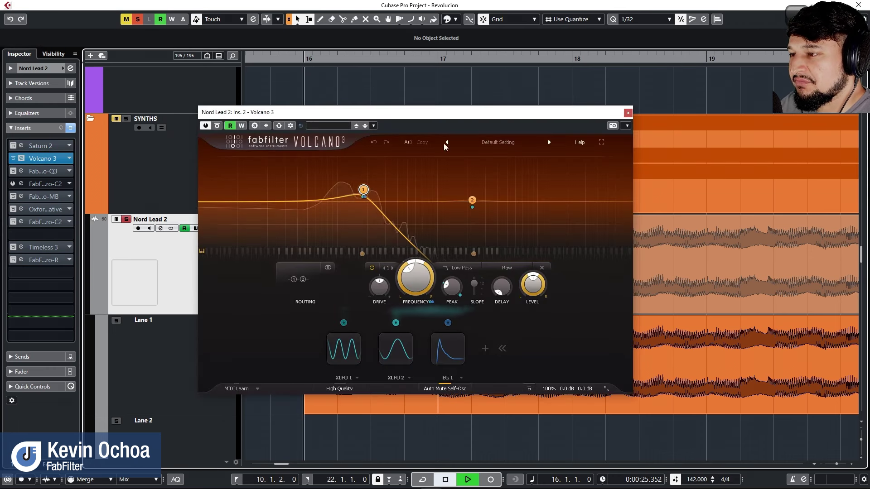
mouse_move(467, 183)
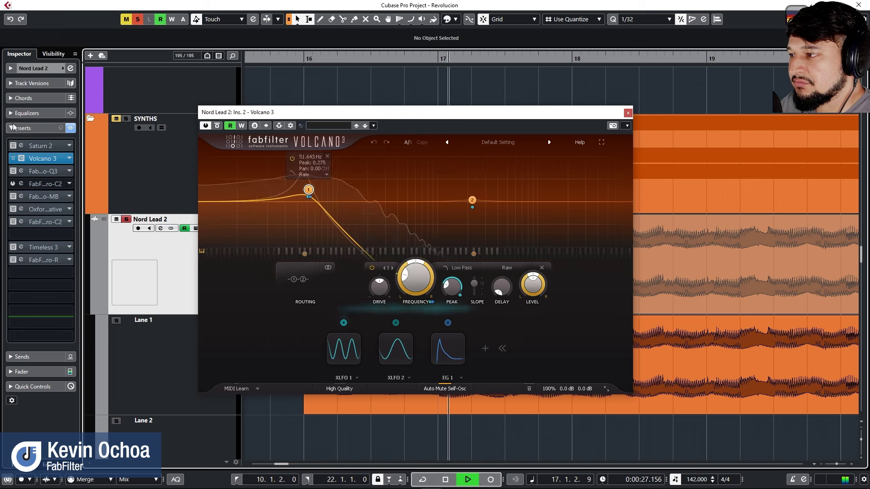
click(14, 146)
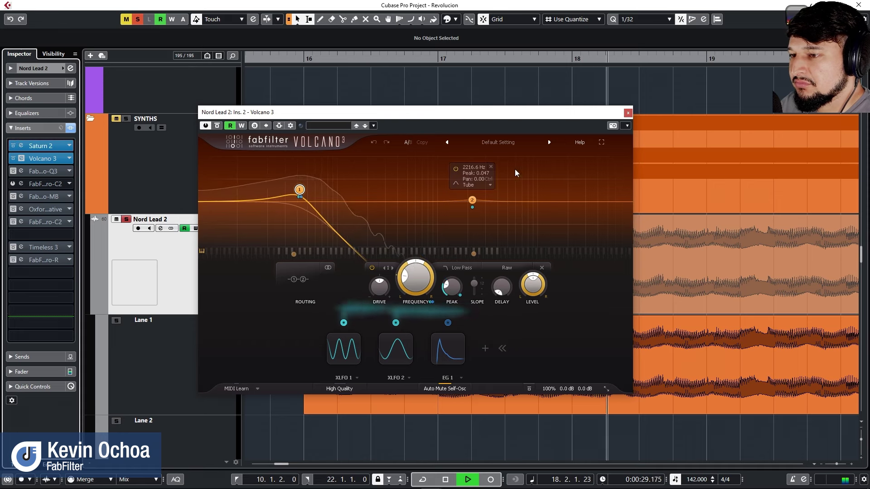
scroll(488, 92, down, 5)
key(space)
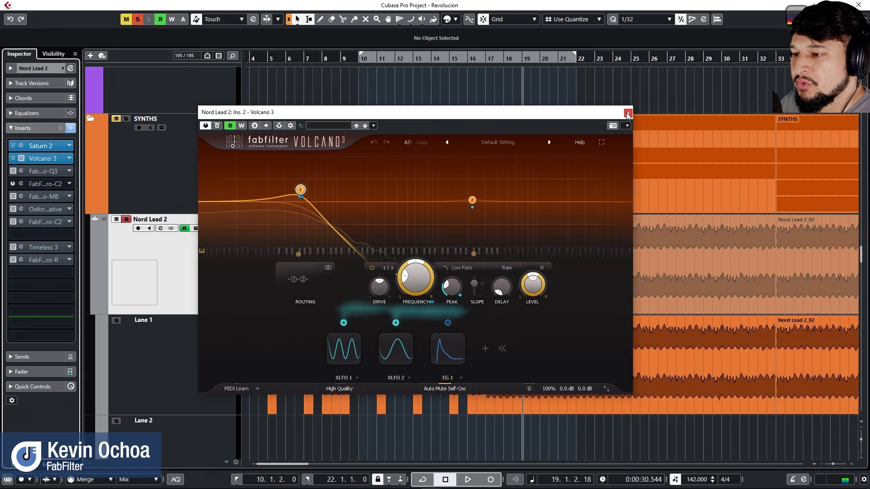
click(627, 114)
Move the playhead to bar 17 and scroll the track list down to the MIDI tracks
click(487, 58)
scroll(565, 163, down, 5)
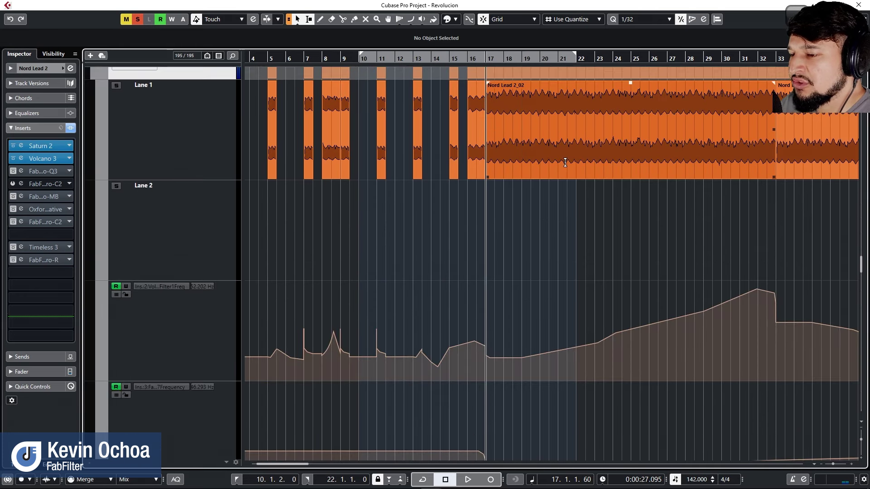
scroll(565, 163, up, 3)
scroll(544, 249, down, 8)
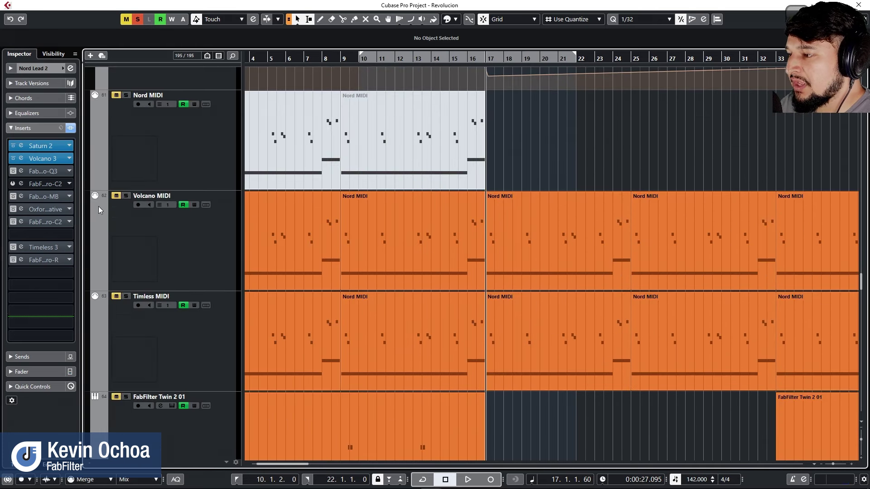
scroll(539, 257, up, 2)
Reopen Volcano 3 and play it from bar 17, moving its window up and left
click(40, 157)
click(40, 157)
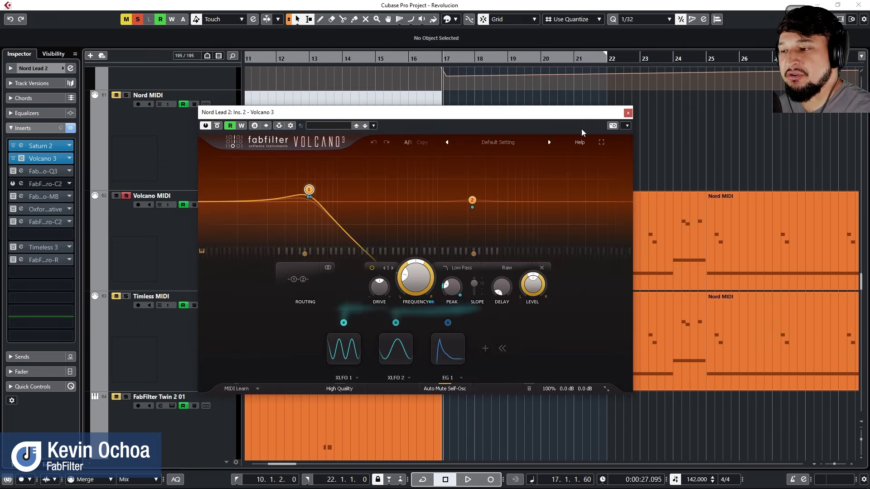
key(space)
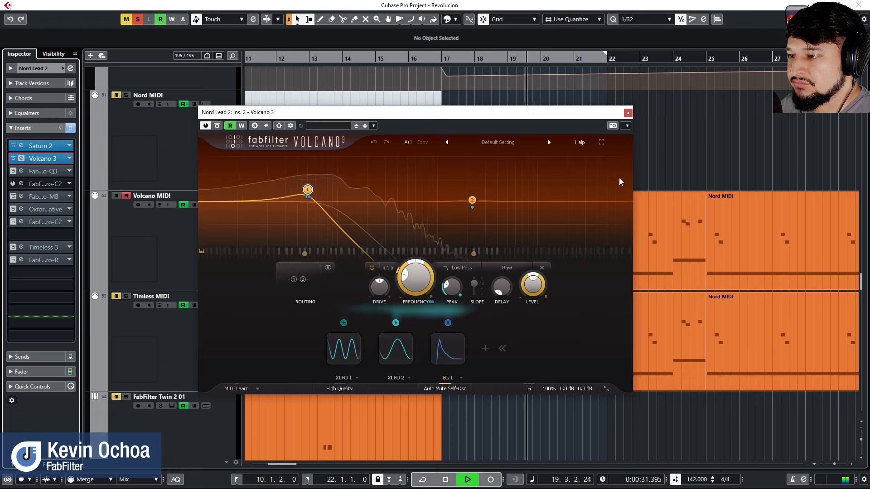
drag(584, 114, 436, 94)
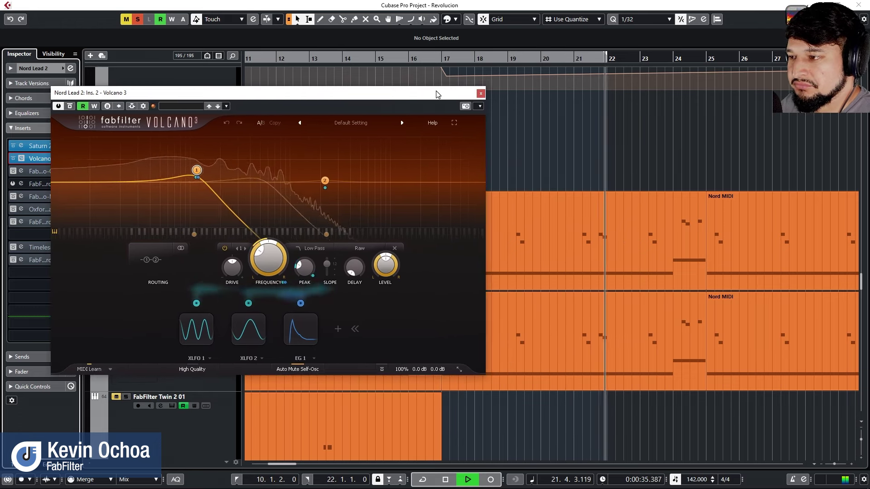
click(442, 59)
key(space)
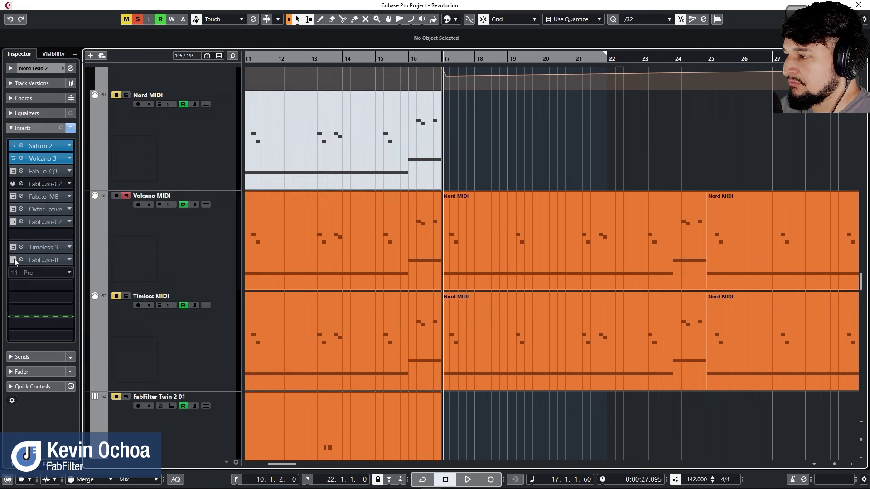
Close Volcano 3, open Timeless 3 and expand its KB Track modulation source
click(13, 247)
click(36, 249)
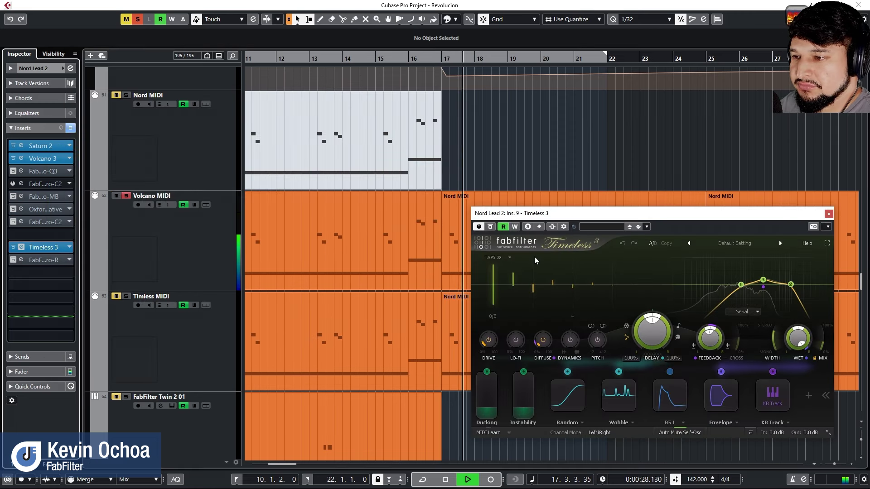
click(767, 405)
drag(709, 219, 499, 124)
Review KB Track's Feedback, Filter 3 Freq and Diffuse targets full screen, close Timeless 3, activate Pro-R
click(618, 148)
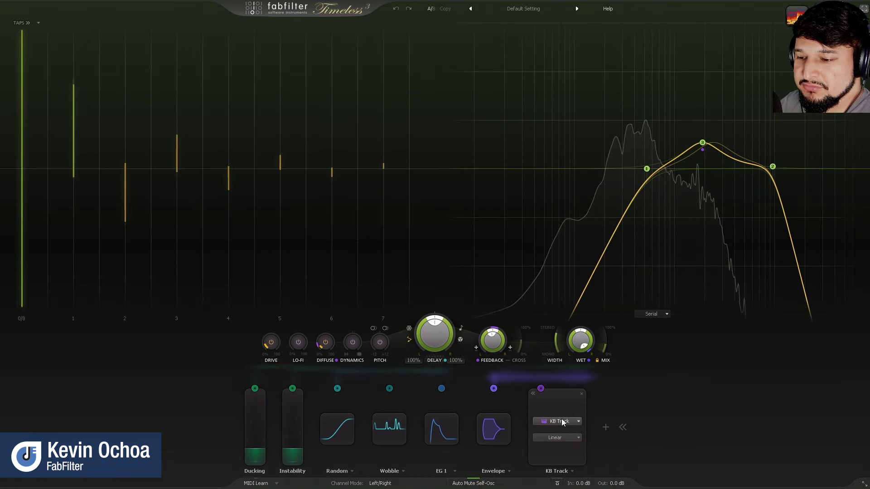
mouse_move(545, 392)
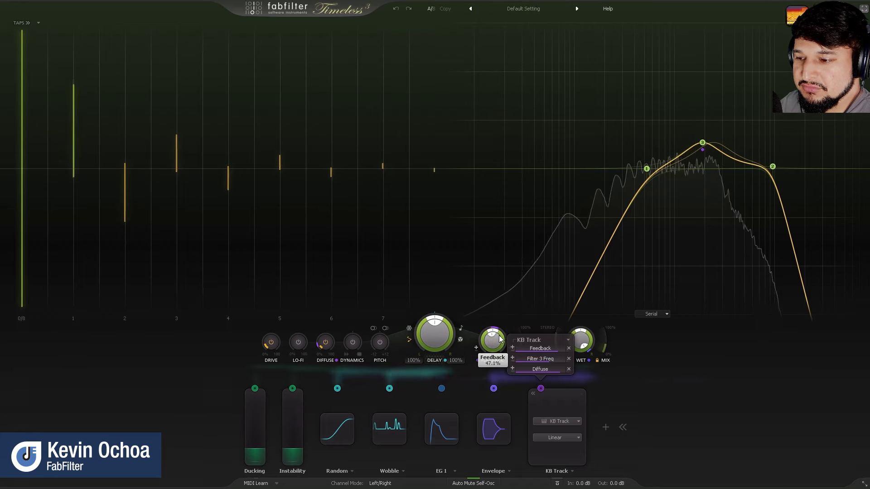
click(863, 10)
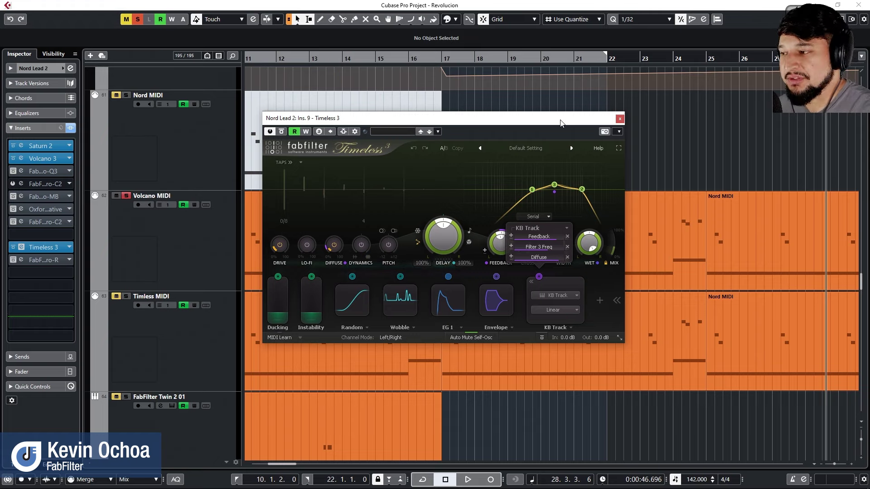
click(620, 119)
click(13, 261)
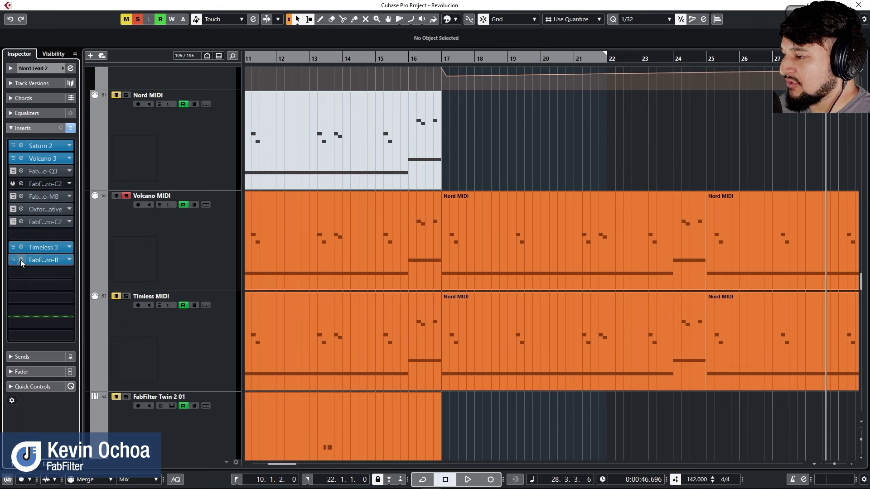
Play from near bar 16 to hear the Pro-R reverb, then stop and close Pro-R
click(441, 57)
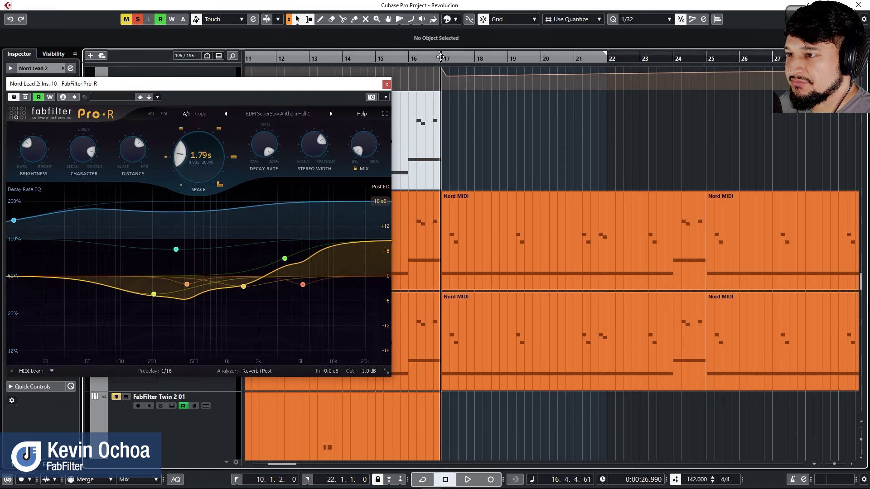
key(space)
drag(264, 88, 358, 91)
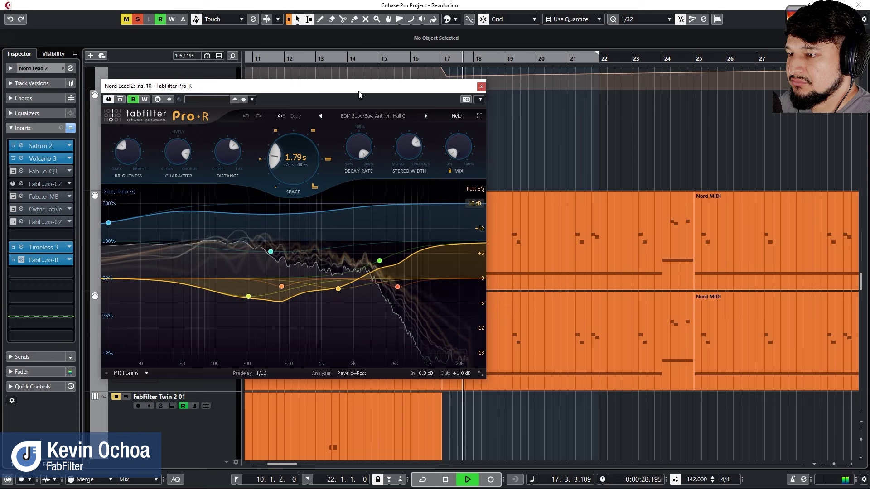
mouse_move(457, 155)
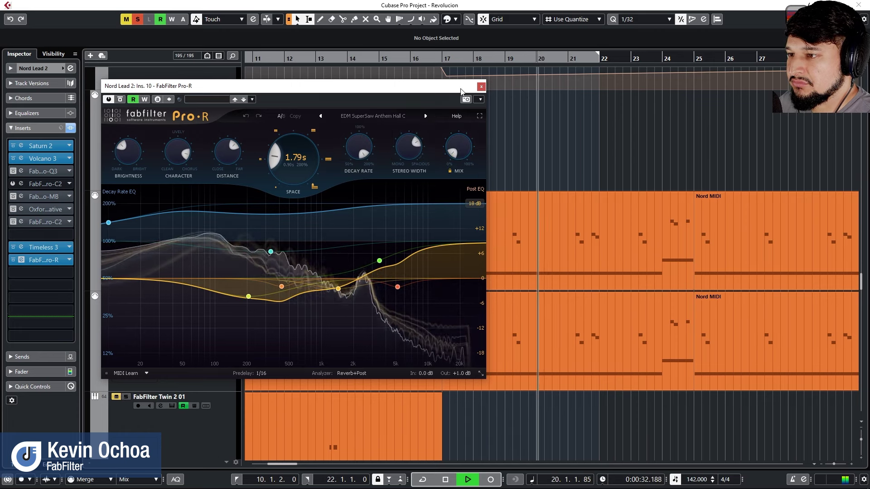
key(space)
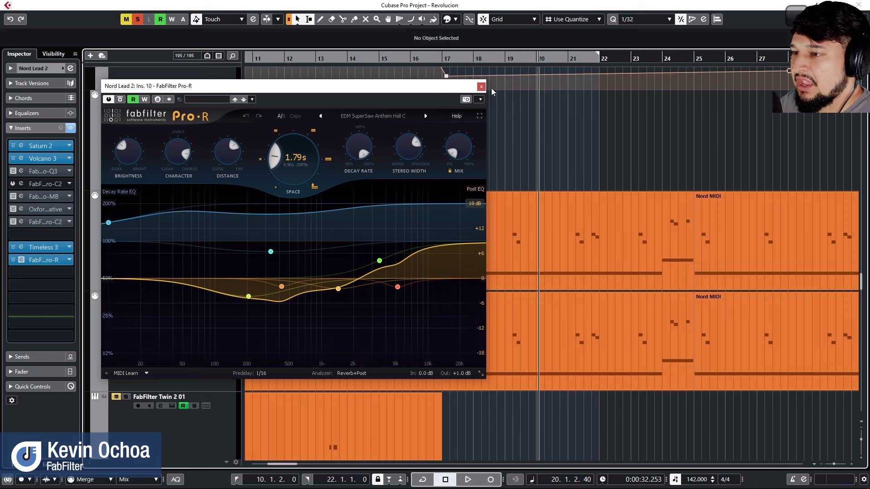
click(481, 86)
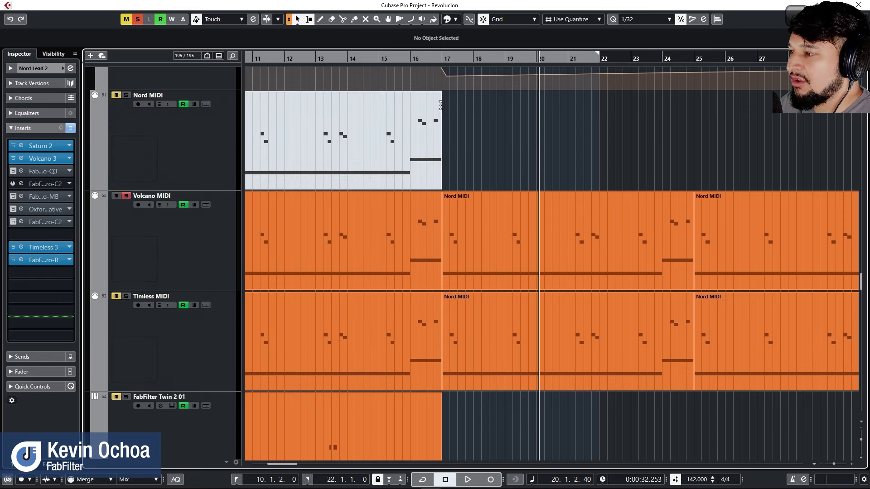
Check the Pro-Q 3 equalizer on Nord Lead 2 and close it
click(22, 172)
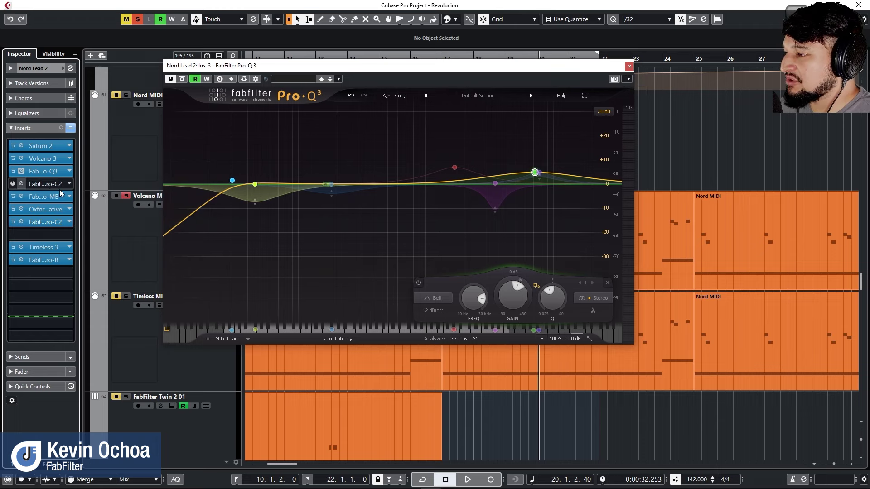
click(629, 66)
key(space)
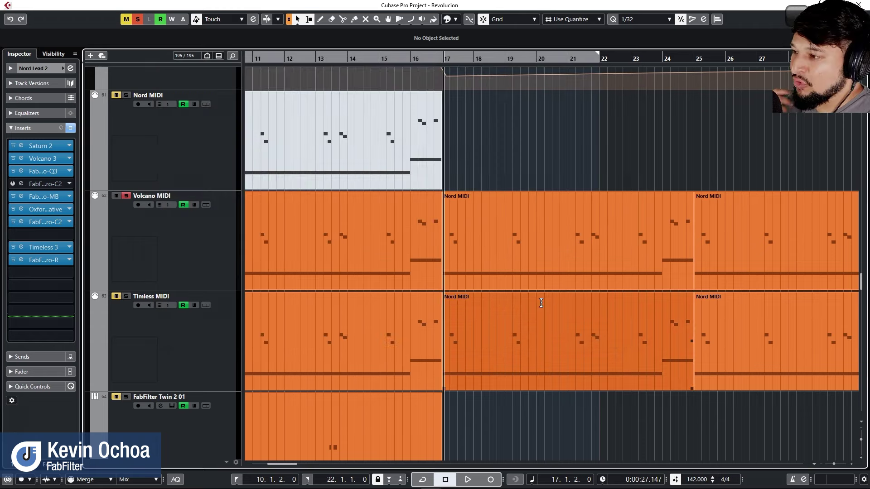
Open Nord Lead 2's Saturn 2 editor and toggle it in and out of full screen
click(39, 147)
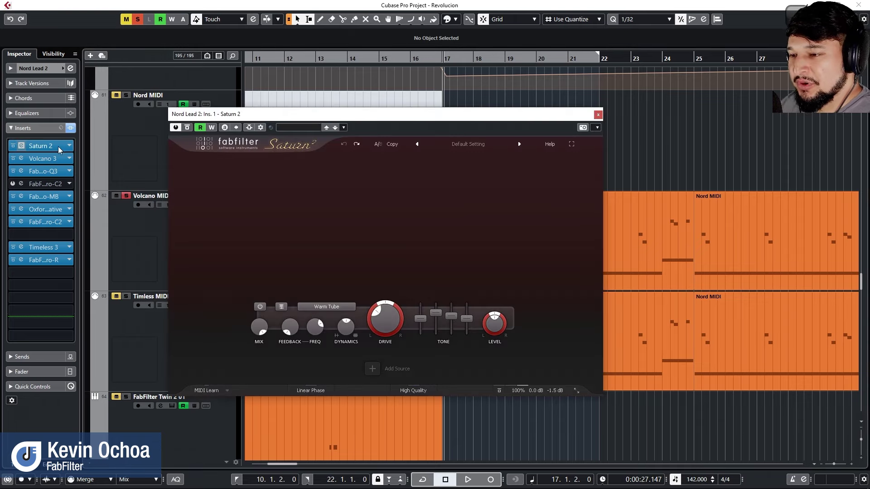
click(571, 144)
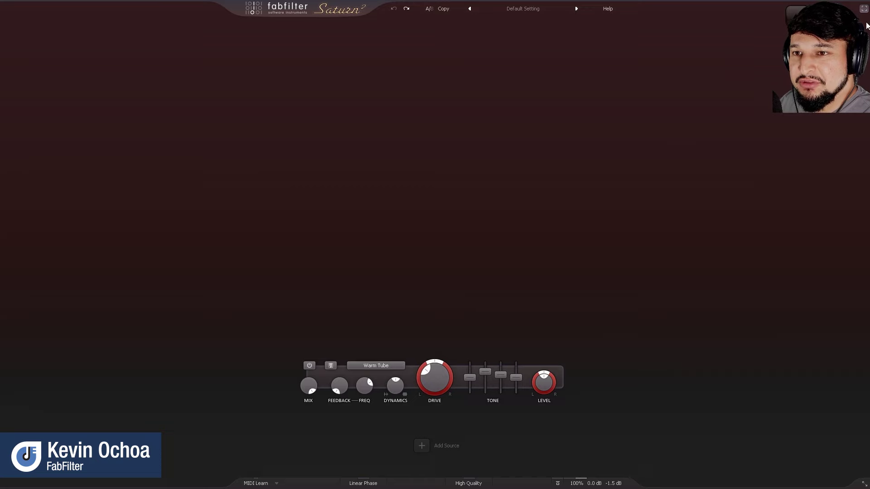
click(863, 9)
Resize the Saturn 2 window to Small, Medium, then Extra Large, and move it up-left
click(576, 391)
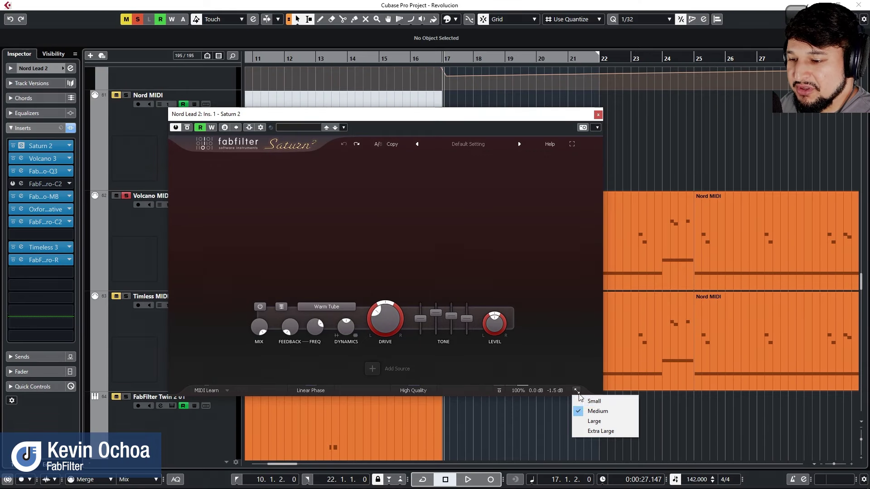
click(598, 402)
click(525, 334)
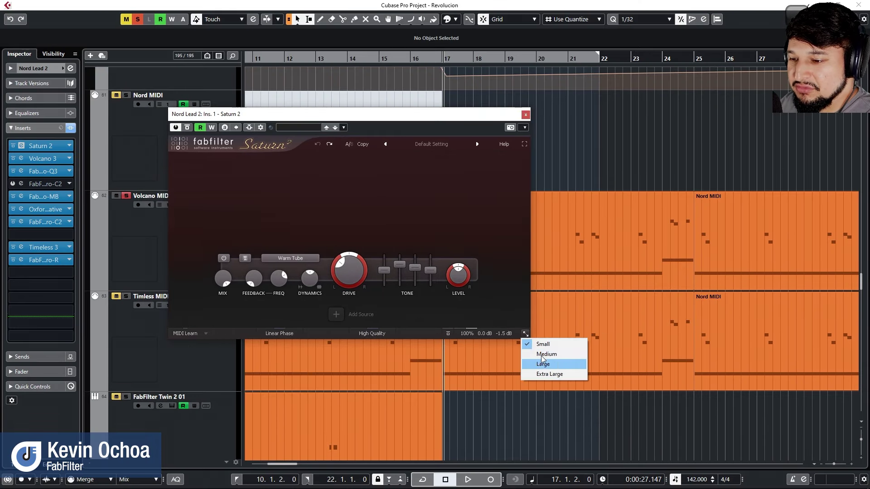
click(544, 355)
click(577, 390)
click(601, 431)
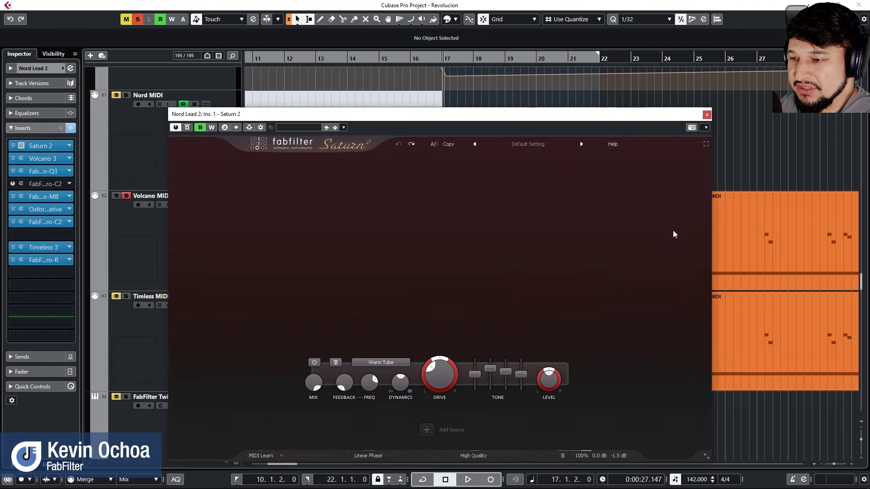
drag(532, 117, 514, 83)
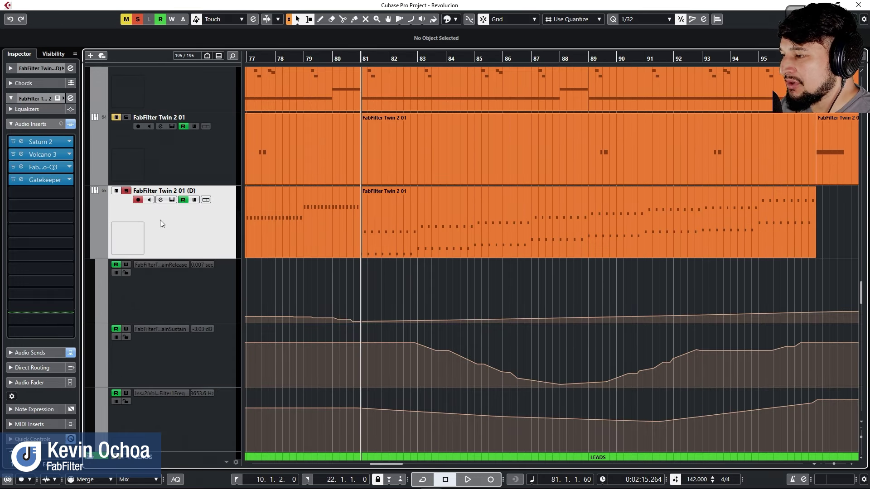
Play the Twin 2 lead briefly and inspect its Twin 2 instrument settings
key(space)
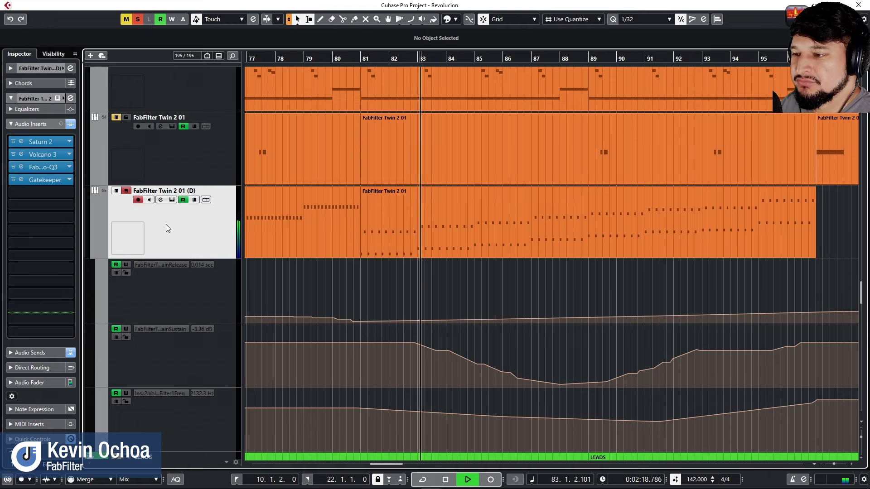
key(space)
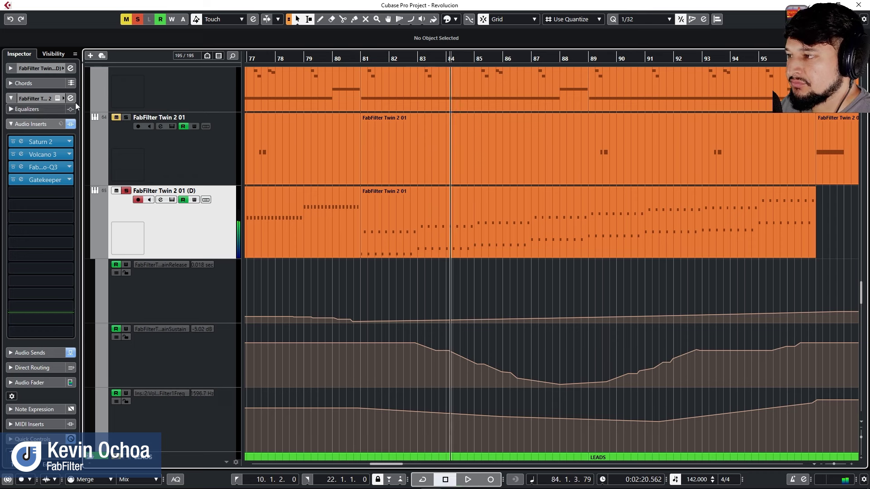
click(172, 200)
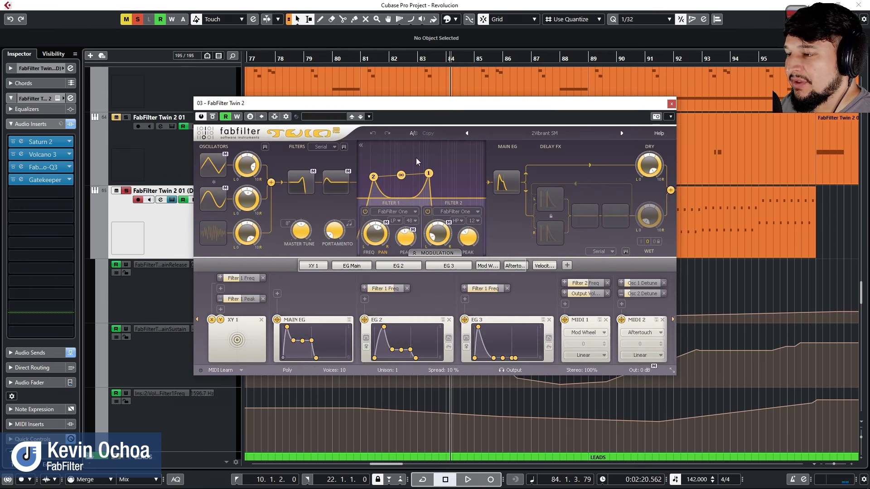
click(672, 103)
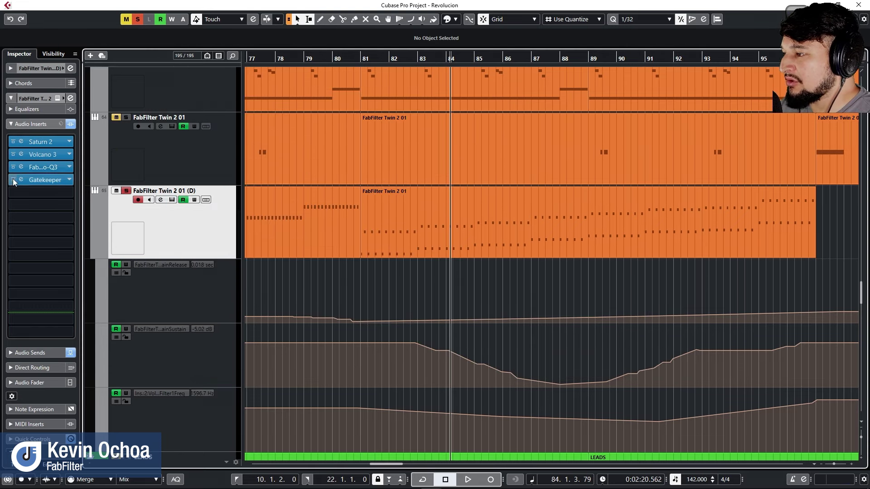
Bypass all the track's audio inserts and play again from bar 81
click(70, 124)
click(362, 58)
key(space)
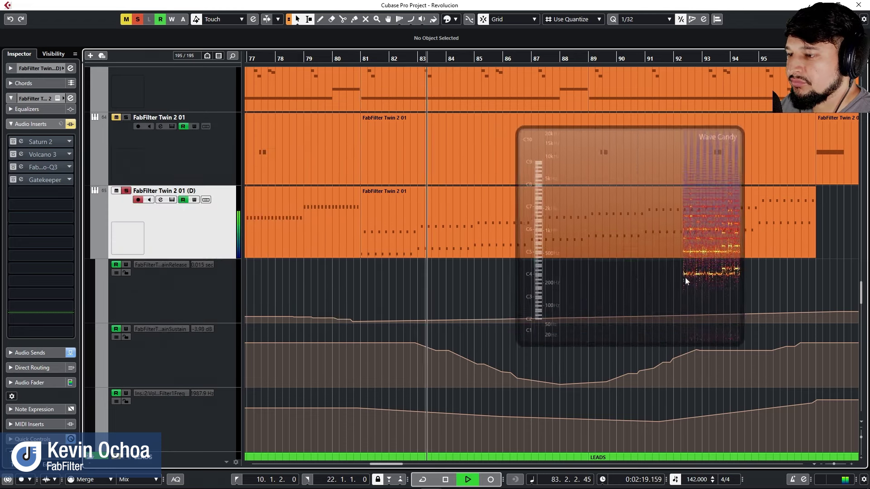
Show the LG VERB send, stop at bar 81, re-expand Audio Inserts and open Saturn 2
click(38, 352)
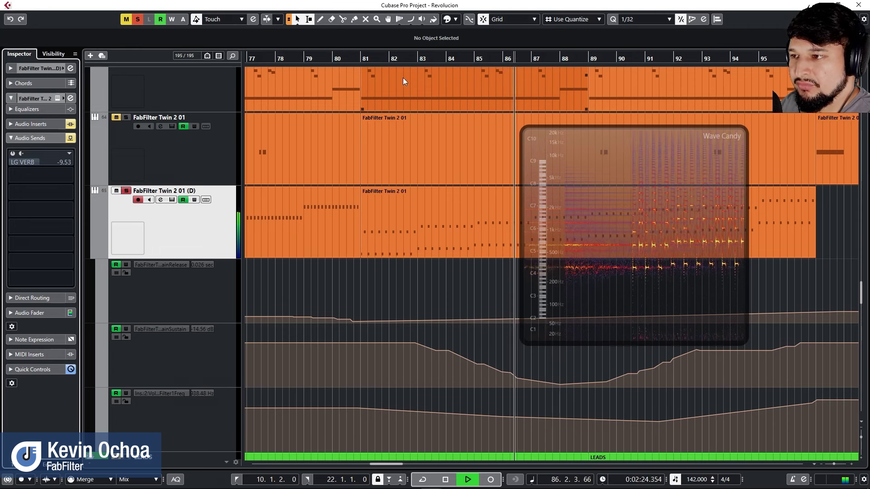
key(space)
click(360, 56)
click(37, 125)
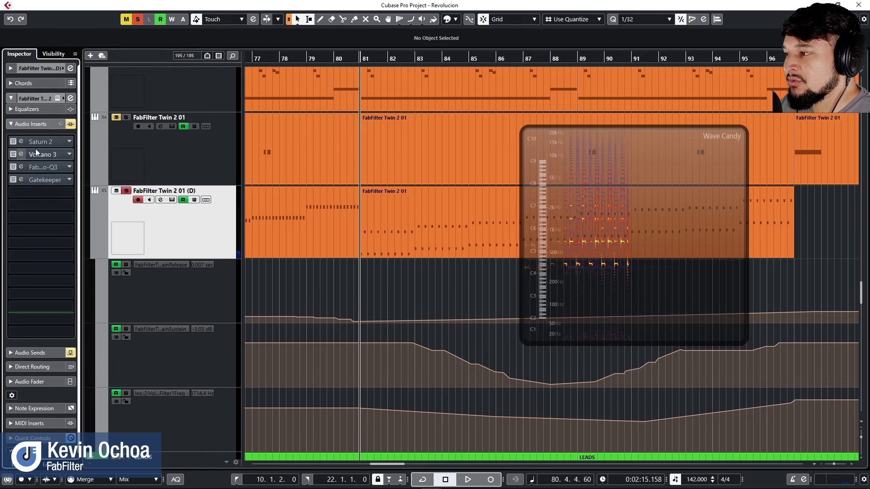
click(15, 141)
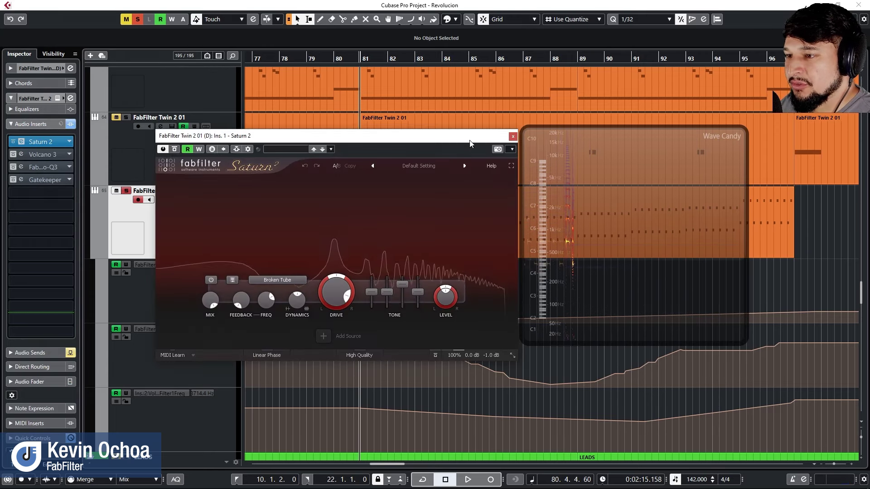
Position the Broken Tube Saturn 2 window, open its style list, then its window size choices
drag(468, 134, 424, 282)
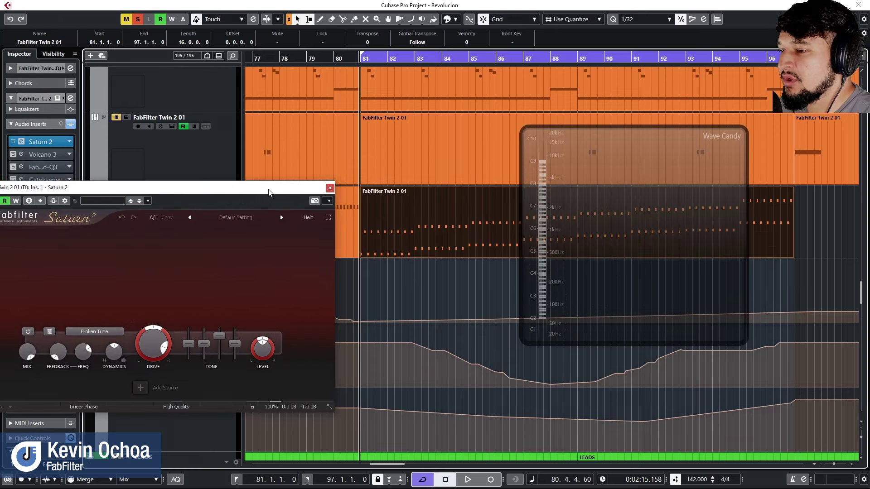
drag(268, 190, 435, 188)
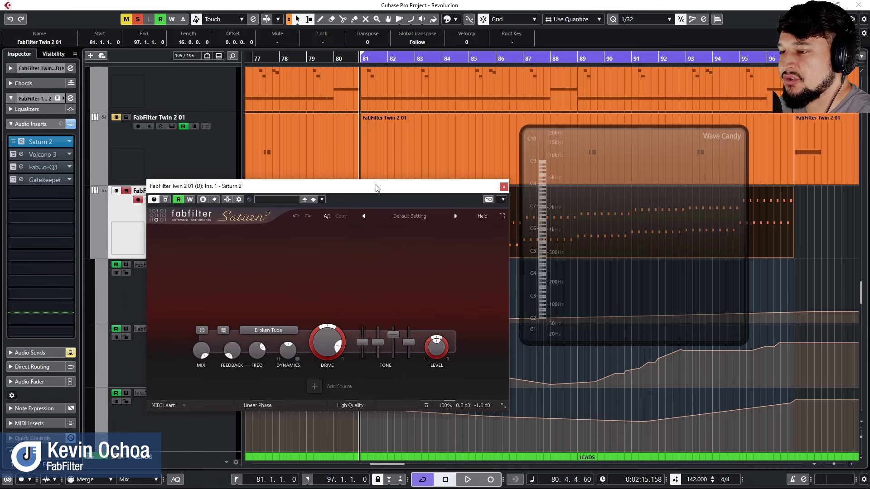
drag(376, 188, 406, 169)
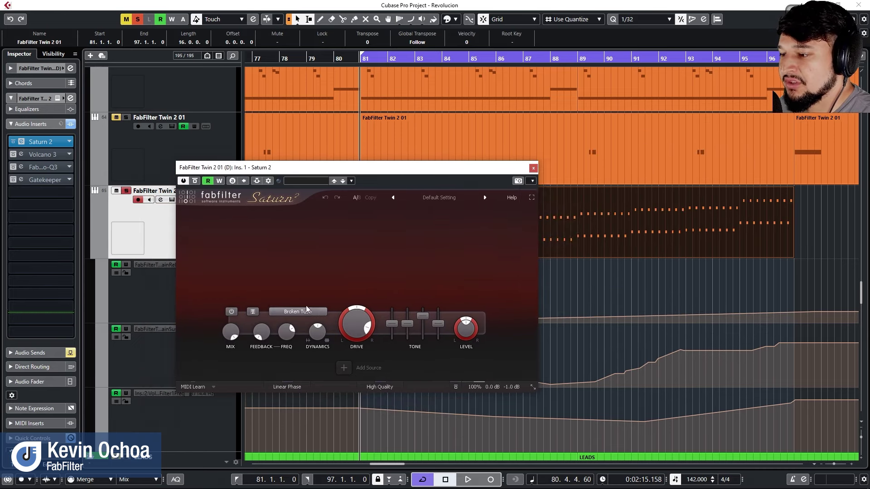
click(307, 310)
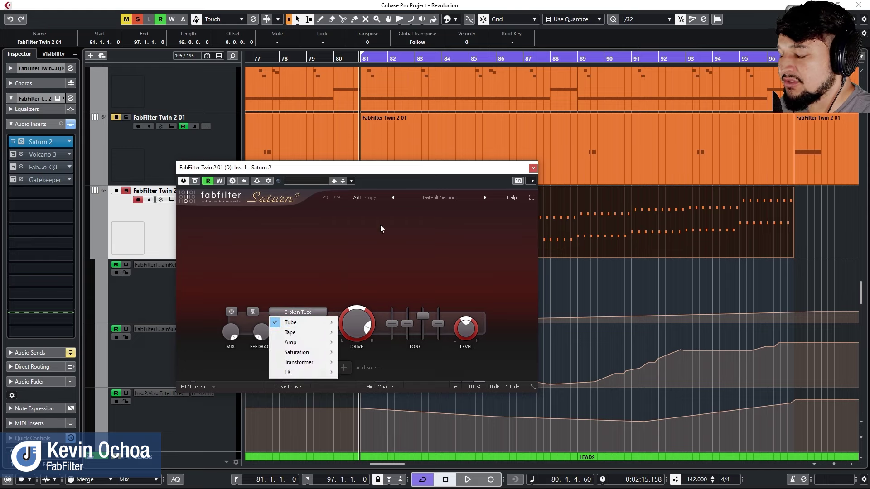
click(533, 388)
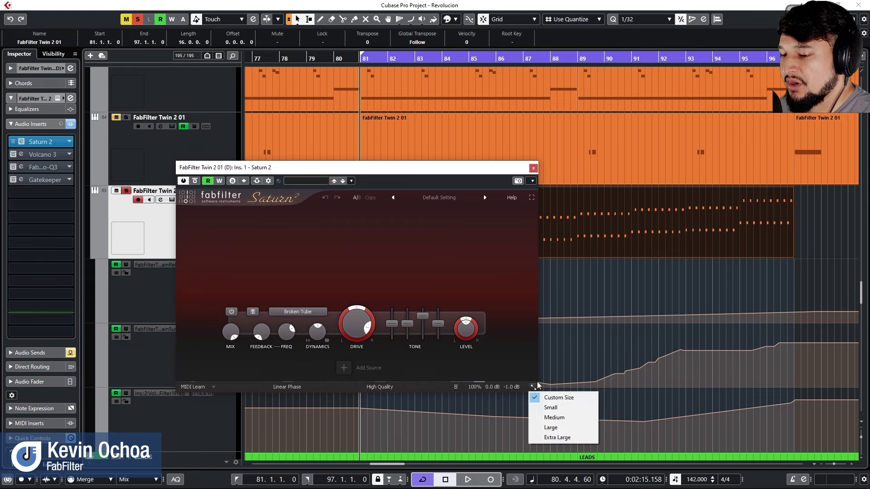
In full-screen Saturn 2, try Subtle, Clean, Warm and Broken Tube styles
click(531, 201)
click(530, 199)
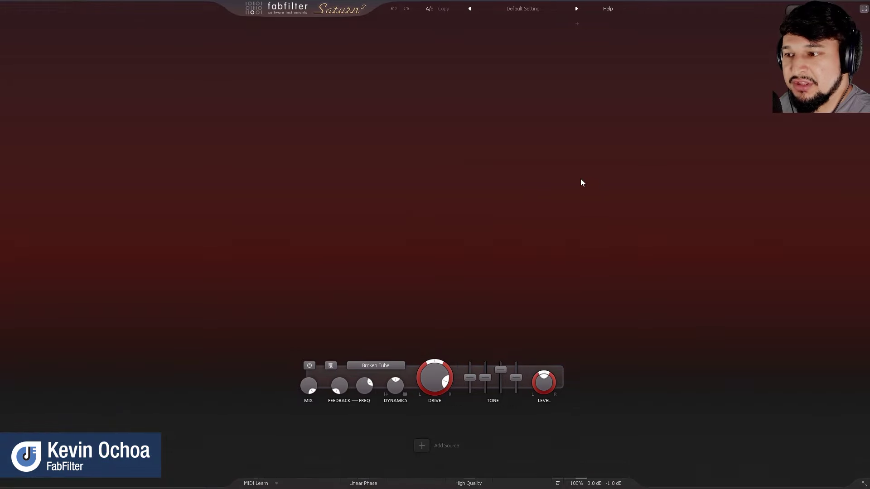
click(379, 366)
mouse_move(386, 376)
click(437, 376)
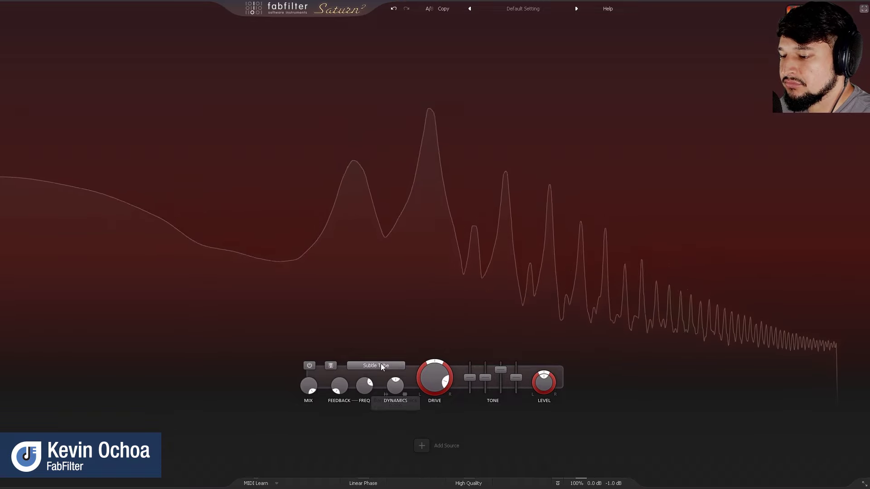
click(383, 366)
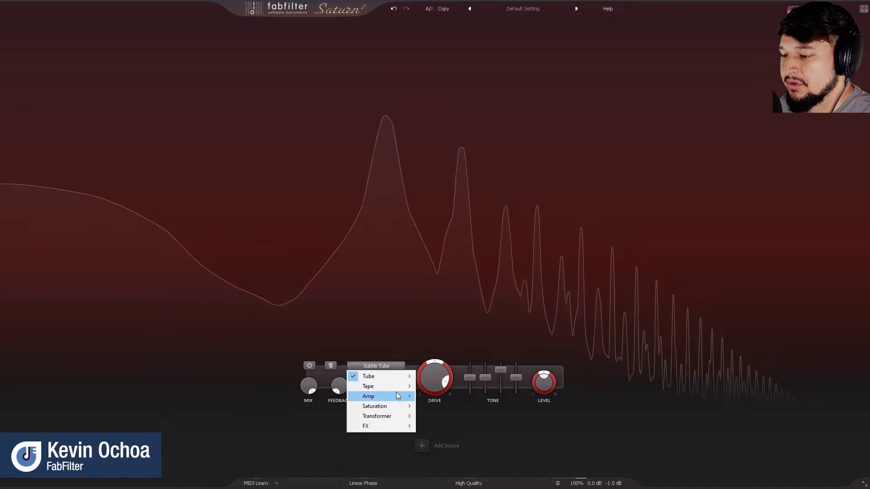
mouse_move(395, 379)
click(437, 386)
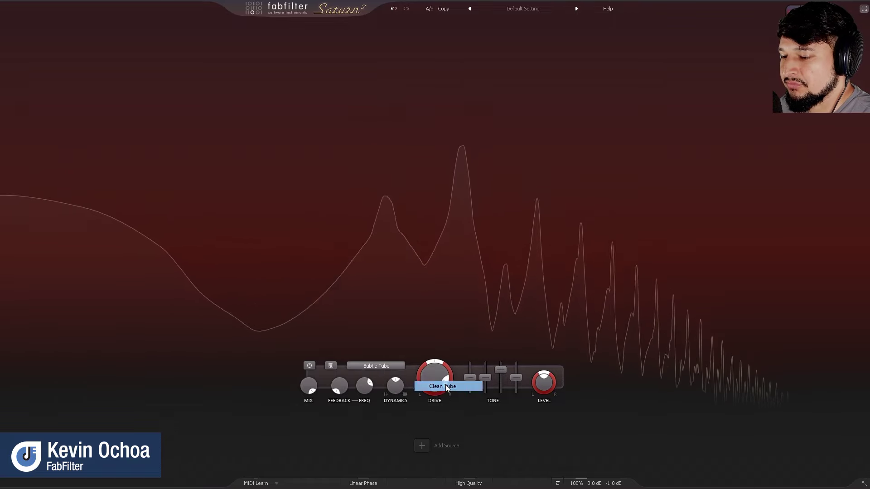
click(380, 366)
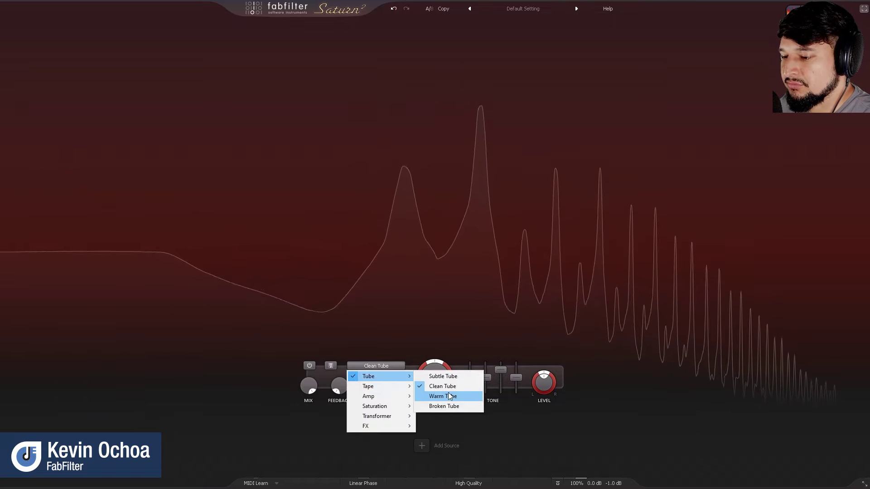
click(446, 397)
click(369, 364)
mouse_move(385, 377)
click(434, 406)
Try Subtle, Clean, Warm and Old Tape styles, return to Clean Tape, and exit full screen
click(382, 365)
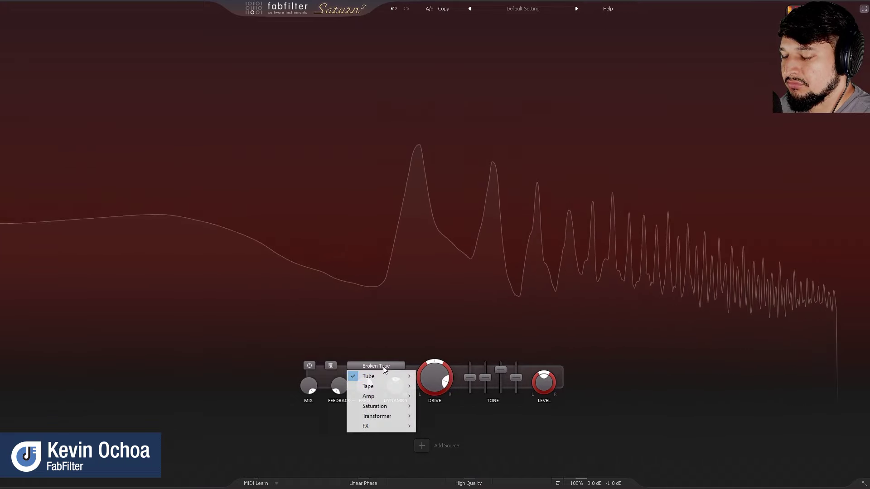
mouse_move(376, 386)
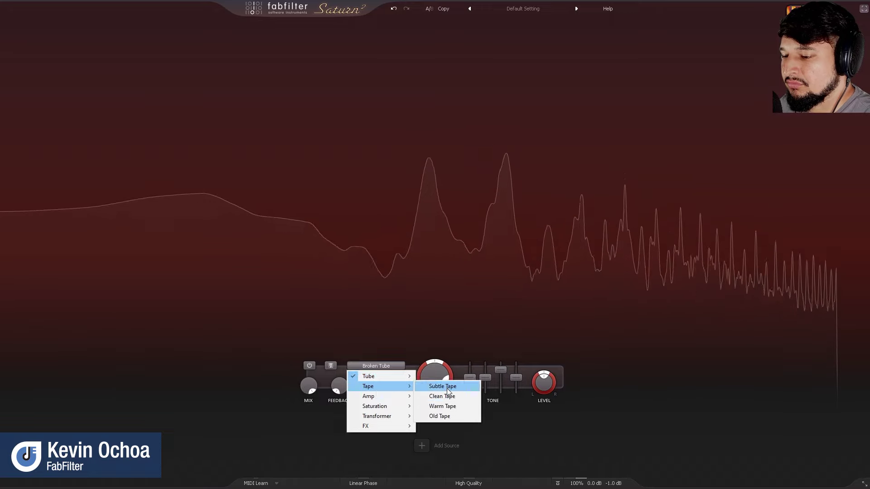
click(442, 386)
click(379, 366)
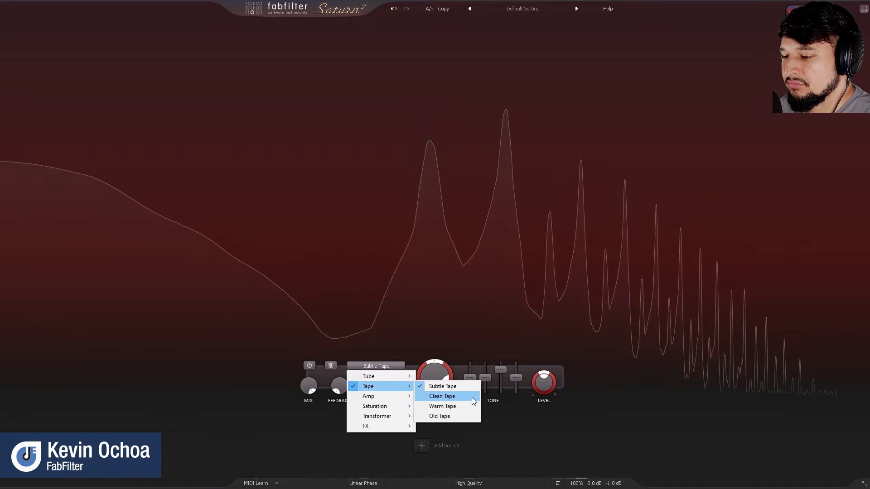
click(466, 397)
click(376, 366)
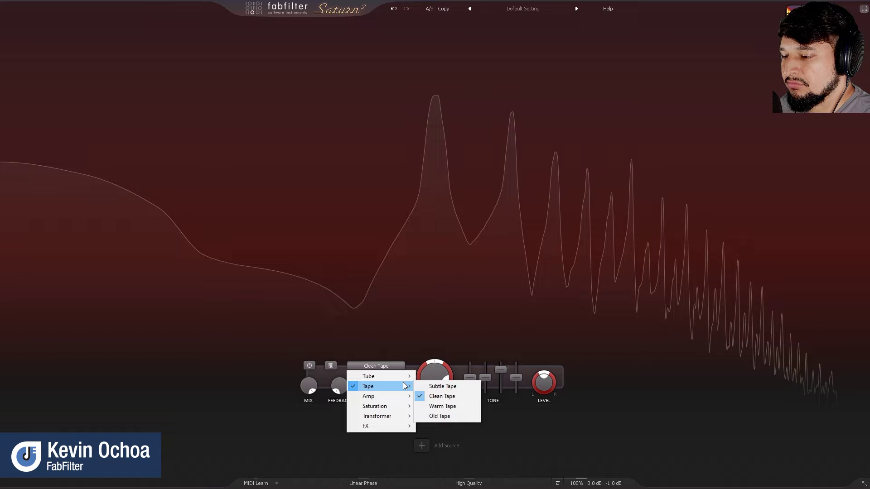
click(457, 406)
click(381, 366)
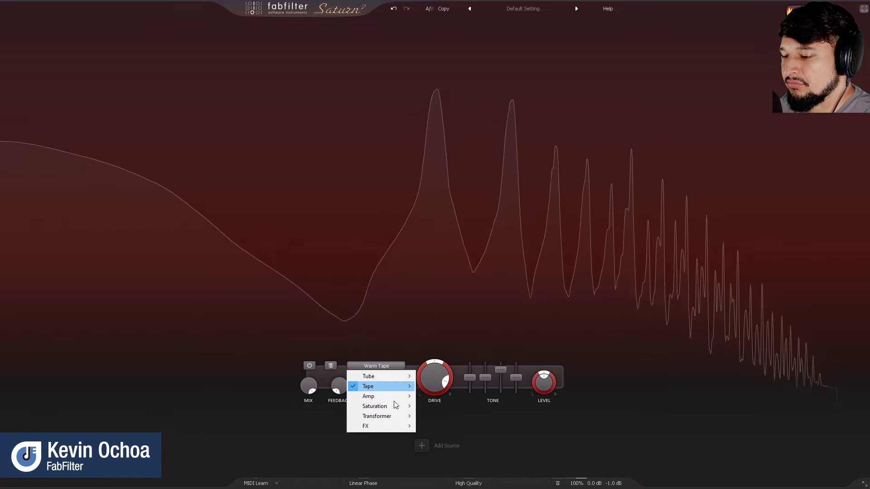
click(440, 416)
click(384, 367)
mouse_move(396, 387)
click(447, 396)
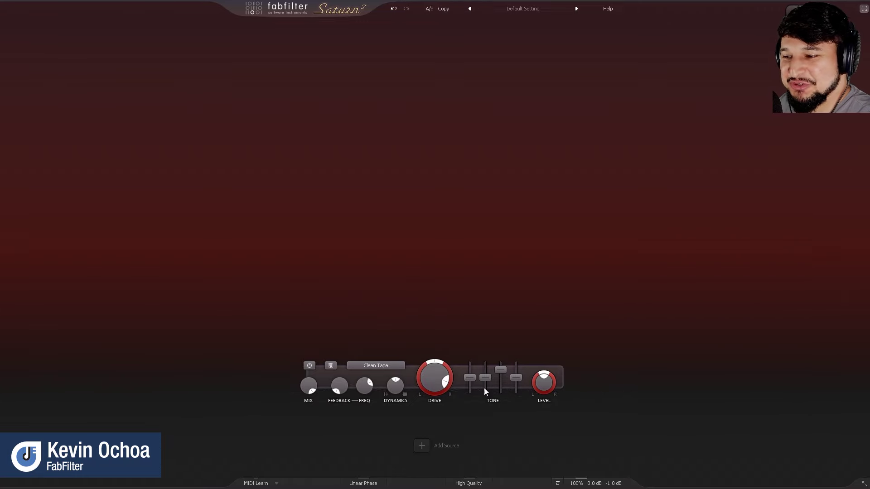
click(864, 9)
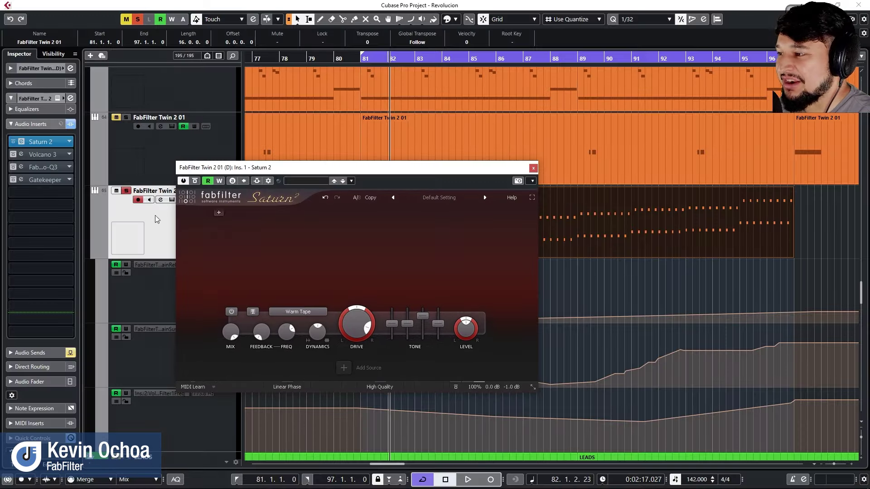
Re-enable Volcano 3, start playback, and try Saturn 2's Clean Tape style
click(12, 155)
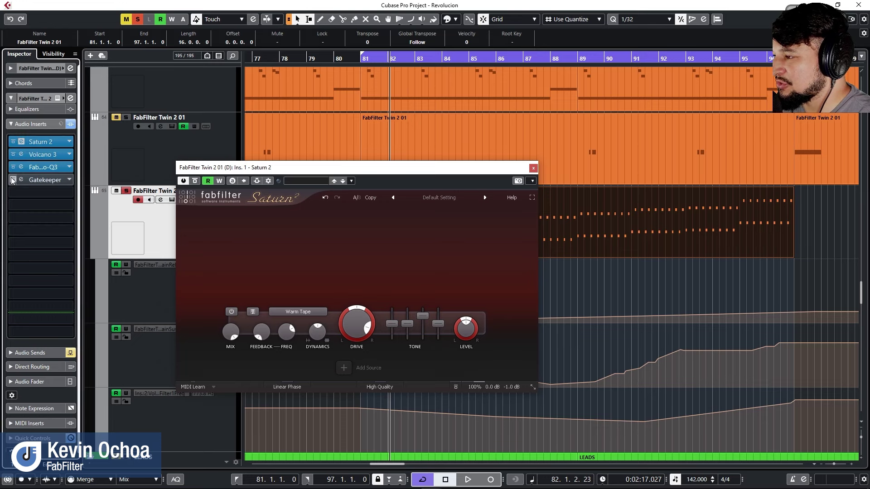
key(space)
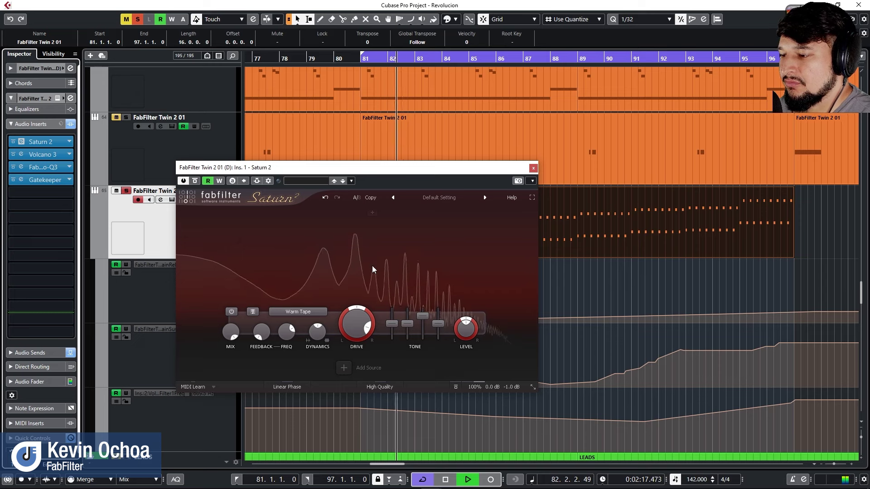
click(305, 315)
mouse_move(308, 332)
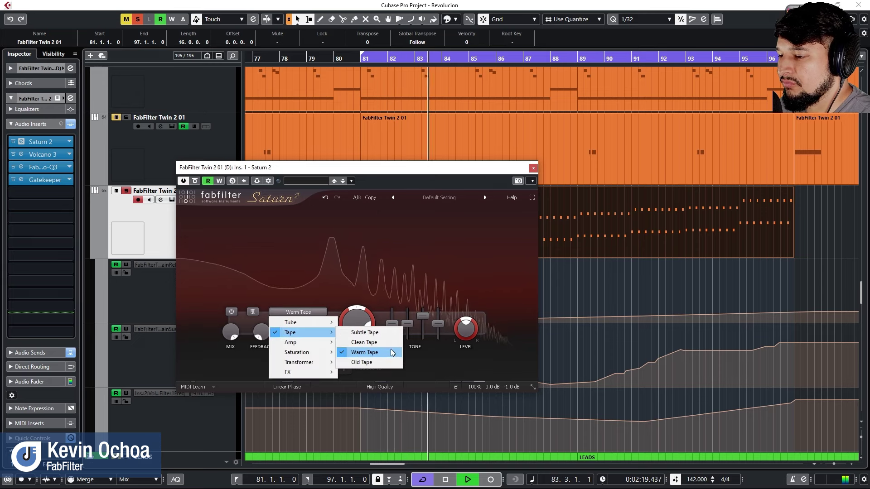
click(360, 352)
Switch Saturn 2 to the Old Tape style and leave it there
click(300, 314)
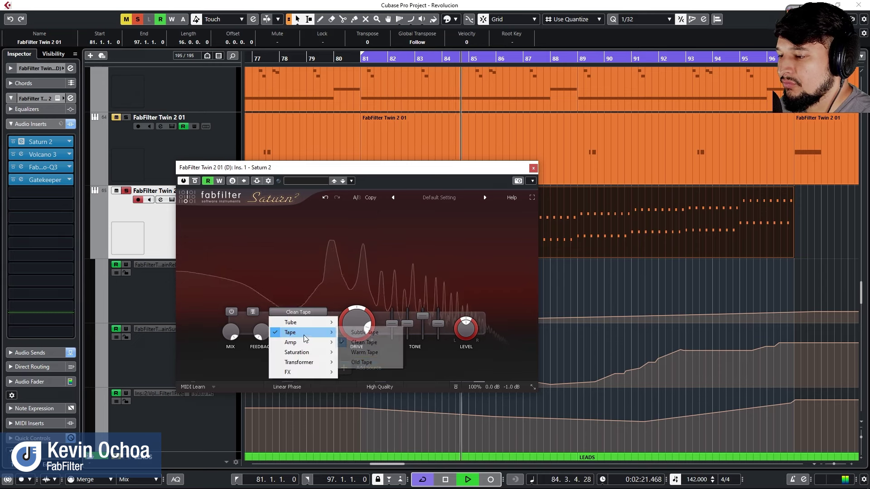
click(362, 363)
click(299, 313)
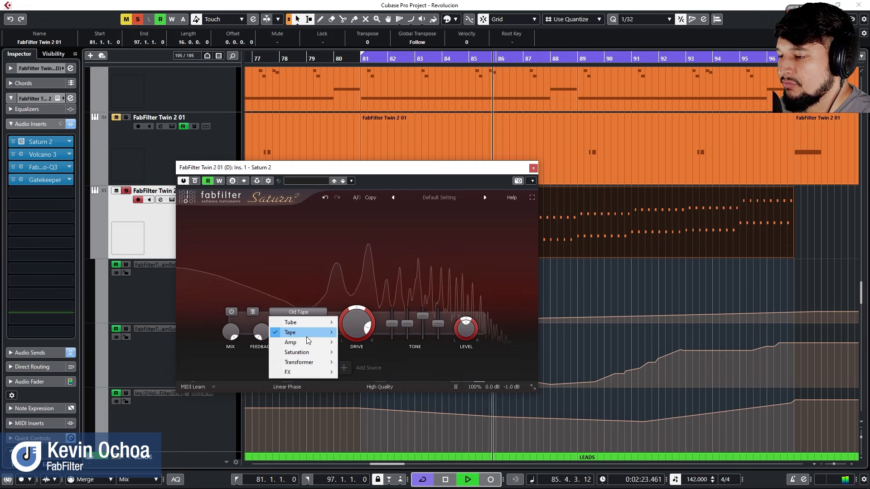
click(360, 174)
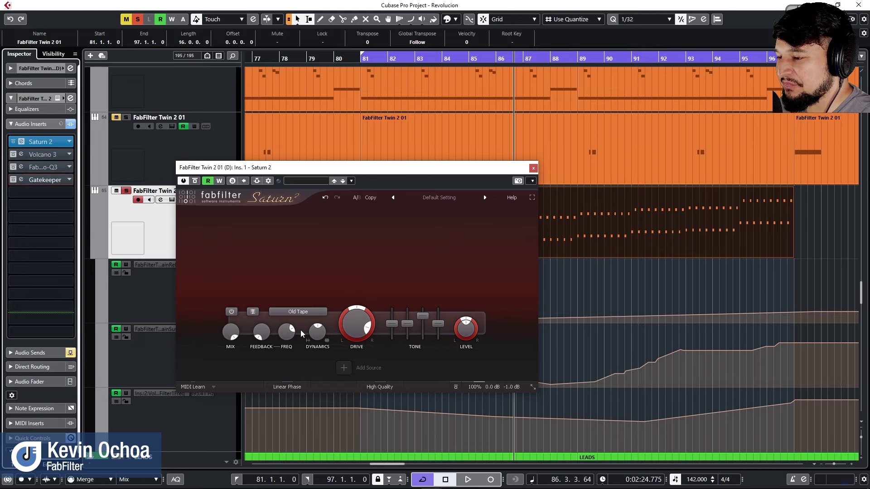
click(306, 313)
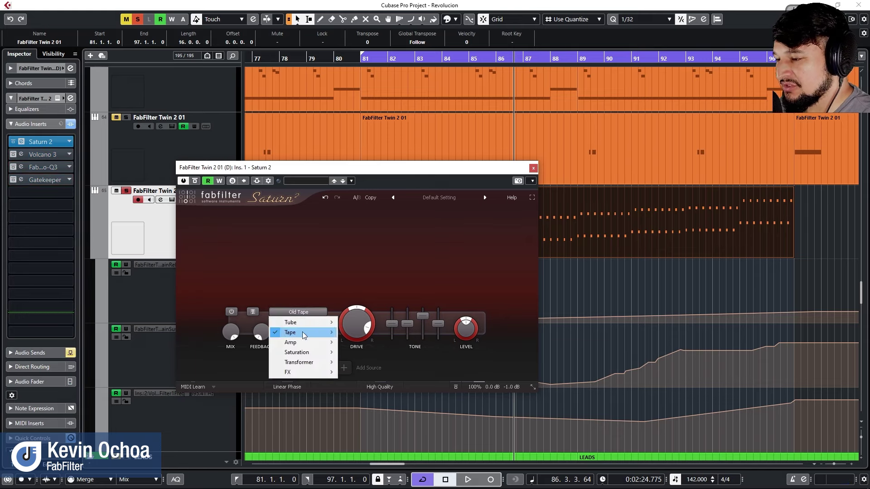
click(520, 171)
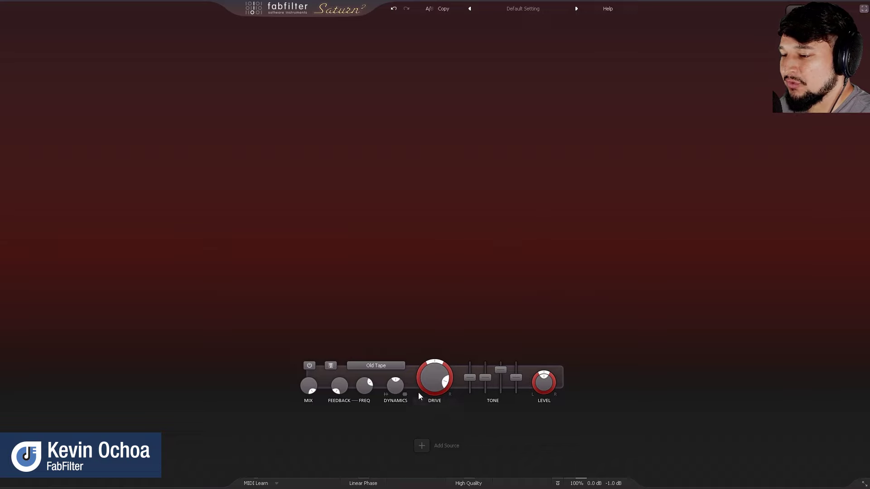
Keep Old Tape and turn Band 1 Drive down to about 42%
click(375, 366)
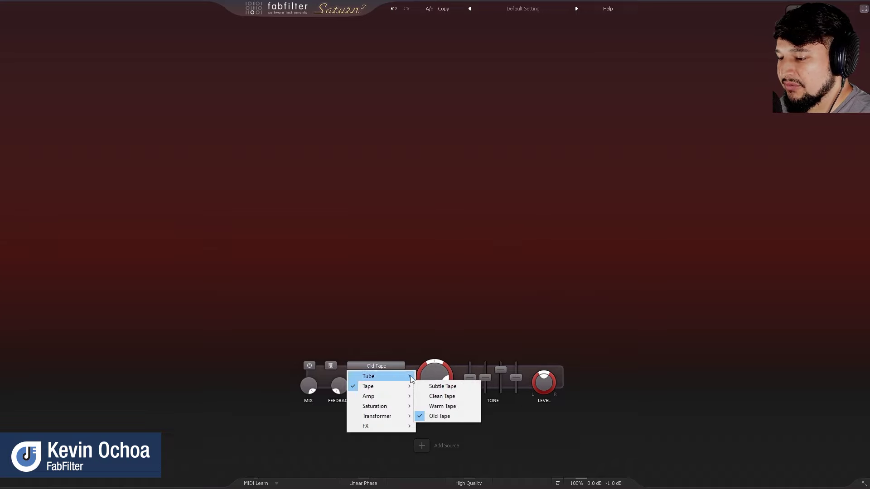
click(437, 379)
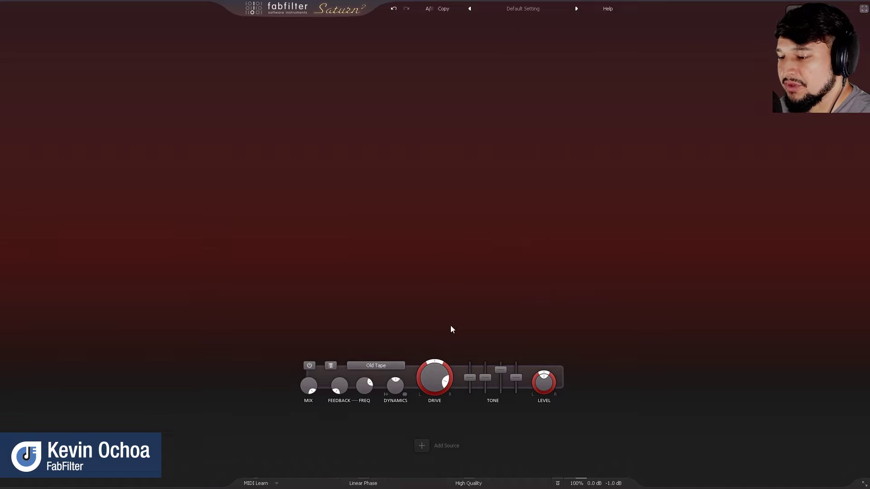
drag(436, 377, 391, 418)
mouse_move(399, 389)
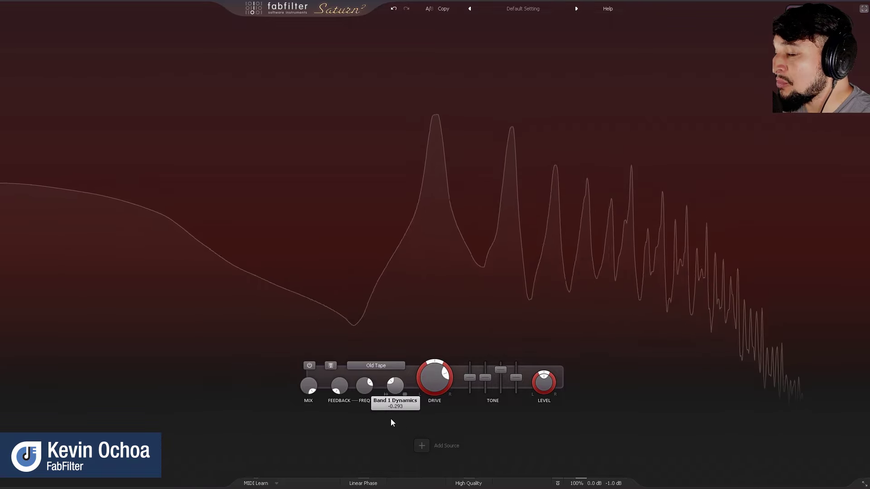
Try the American Tweed Amp style with Band 1 Drive between about 35% and halfway
click(378, 365)
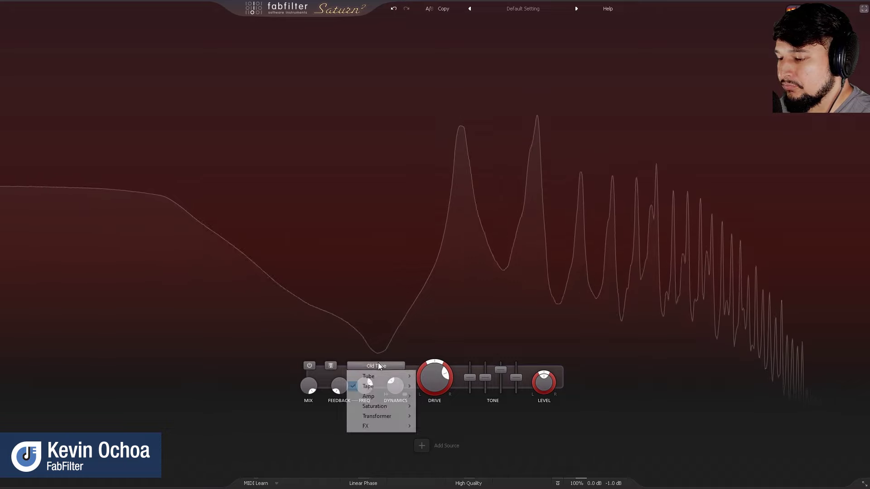
click(458, 397)
drag(434, 371, 444, 429)
ctrl+click(396, 388)
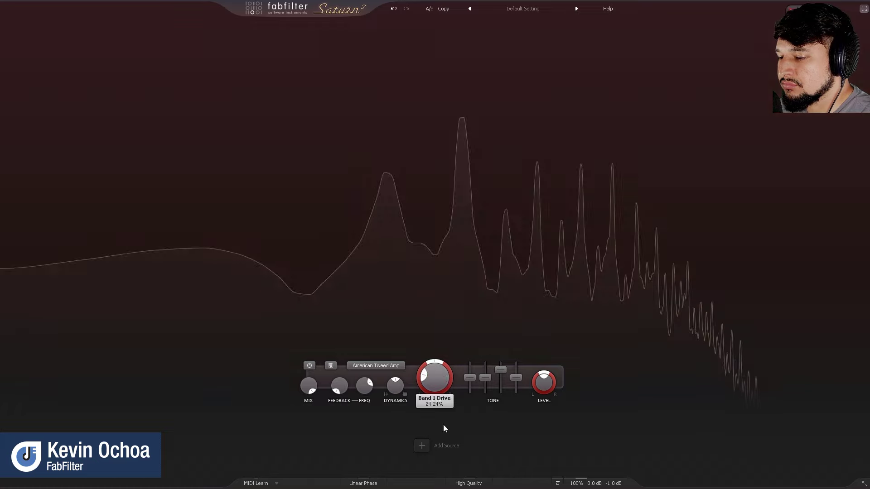
Choose American Plexi Amp and raise Band 1 Drive to about 73%
click(386, 365)
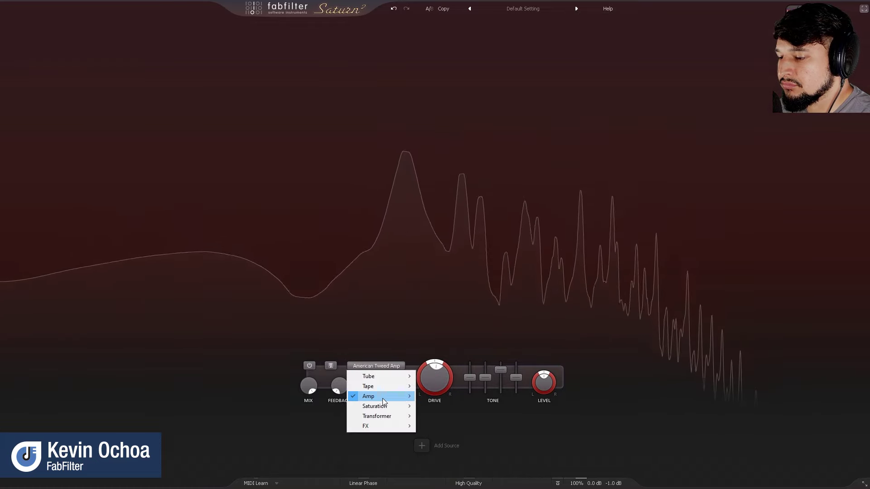
mouse_move(382, 399)
click(475, 407)
drag(426, 375, 452, 365)
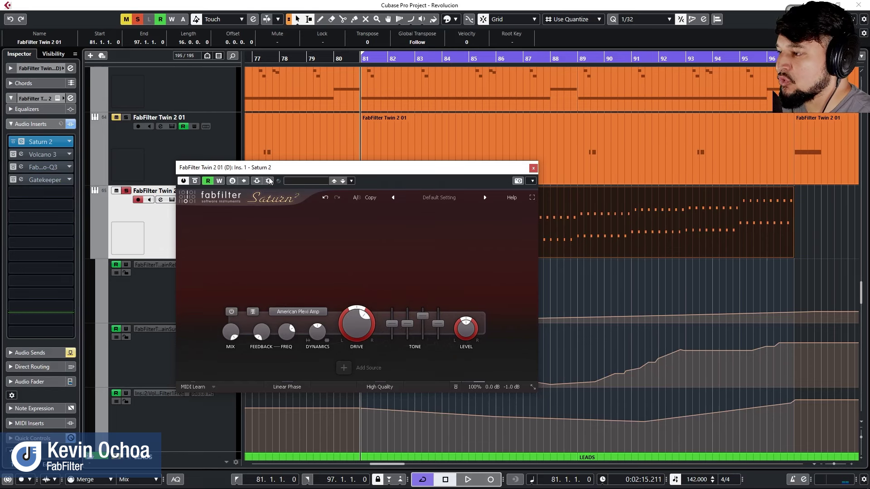
Re-enable Volcano 3, play from bar 81, and try Saturn 2's British Rock Amp style
click(13, 155)
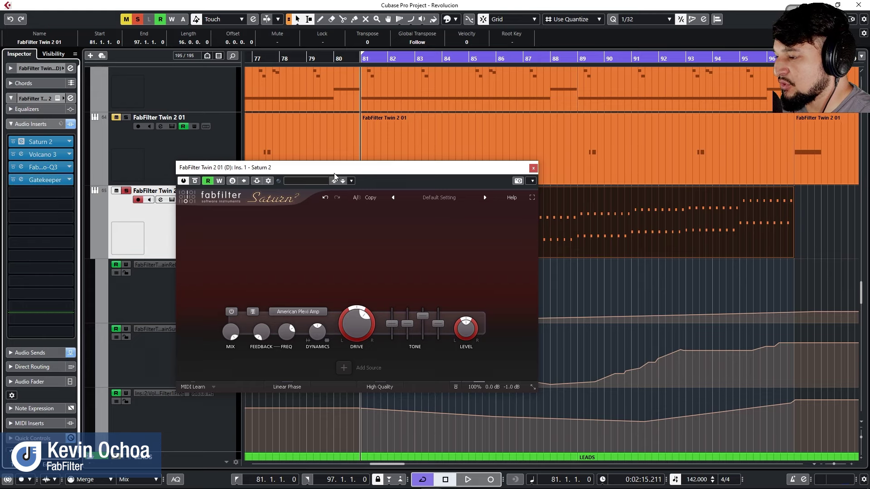
key(space)
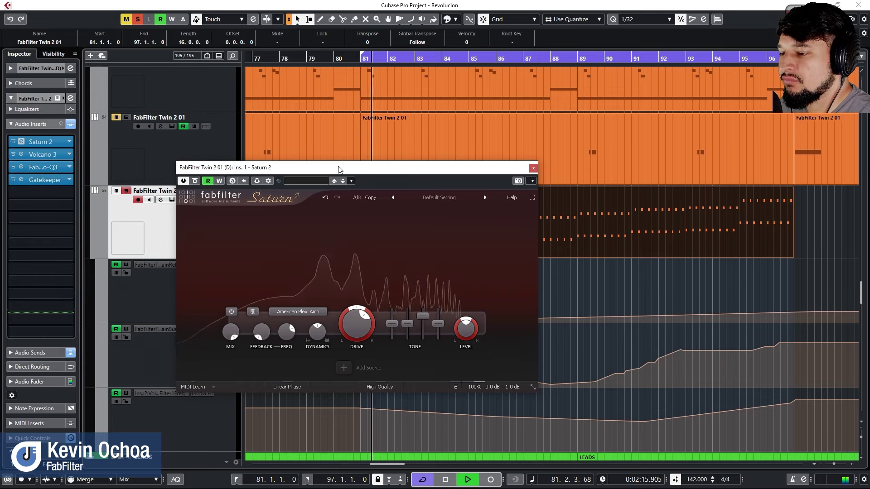
click(303, 309)
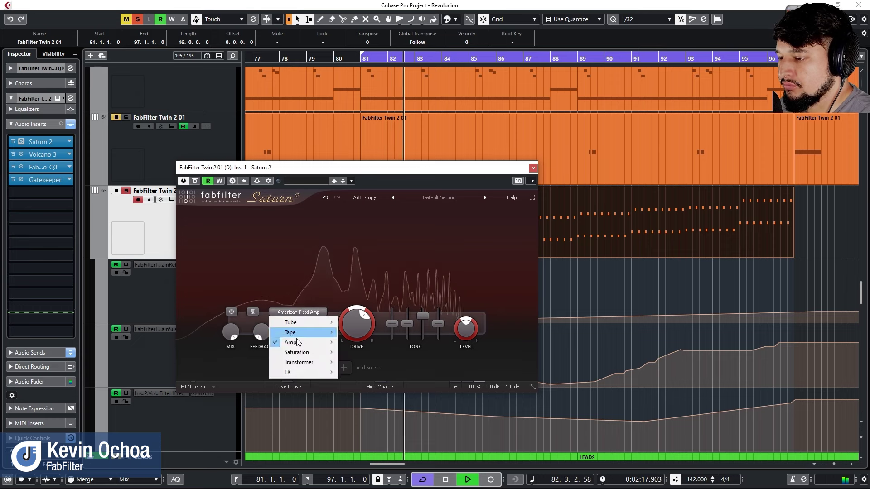
mouse_move(300, 342)
click(385, 363)
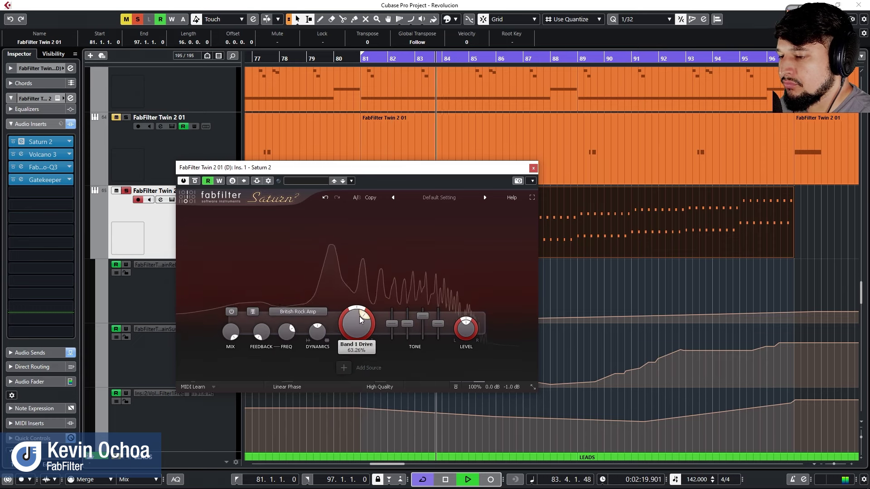
Try Smooth Amp with Band 1 Dynamics turned down to -0.728
click(303, 312)
mouse_move(299, 342)
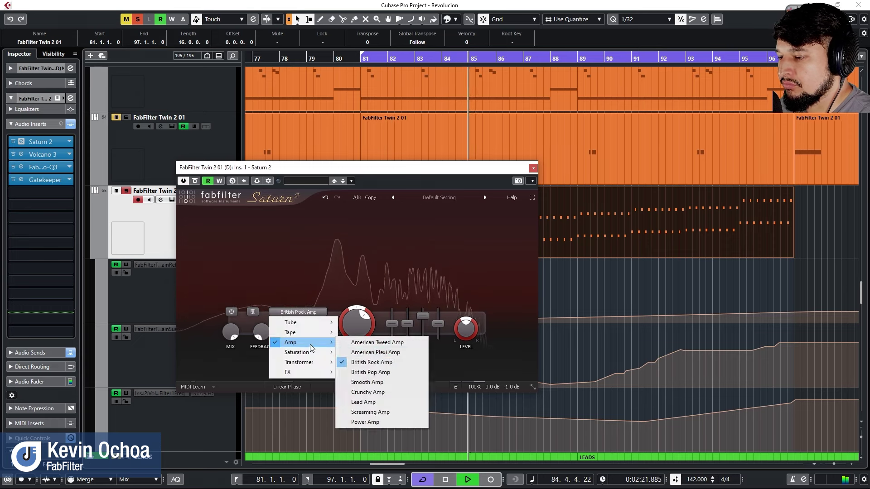
click(383, 381)
drag(317, 334, 280, 285)
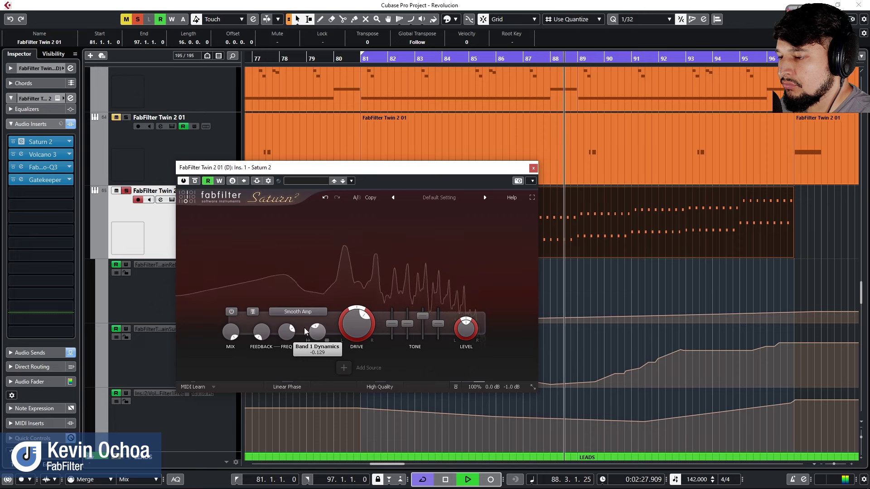
Try Crunchy Amp with Band 1 Drive near maximum and Dynamics at 1.000
click(299, 312)
mouse_move(308, 342)
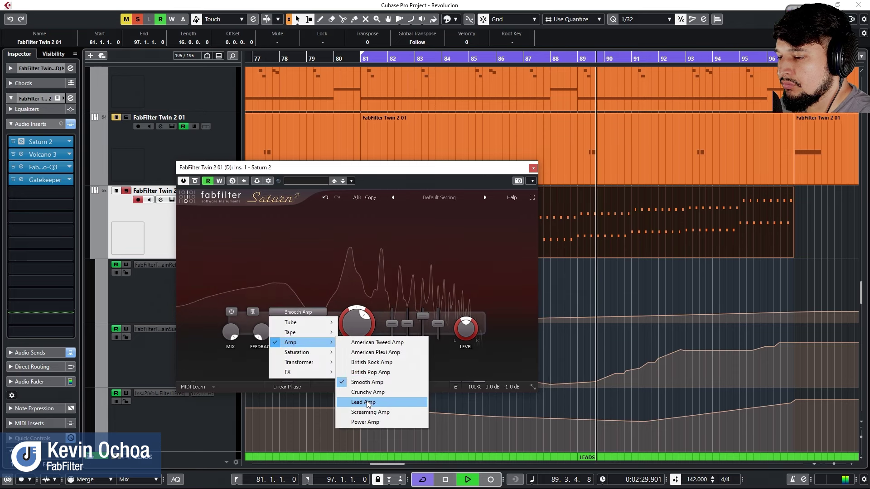
click(363, 399)
drag(352, 318, 343, 283)
drag(318, 333, 302, 231)
Audition American Tweed Amp and Screaming Amp, then settle on Power Amp
click(304, 312)
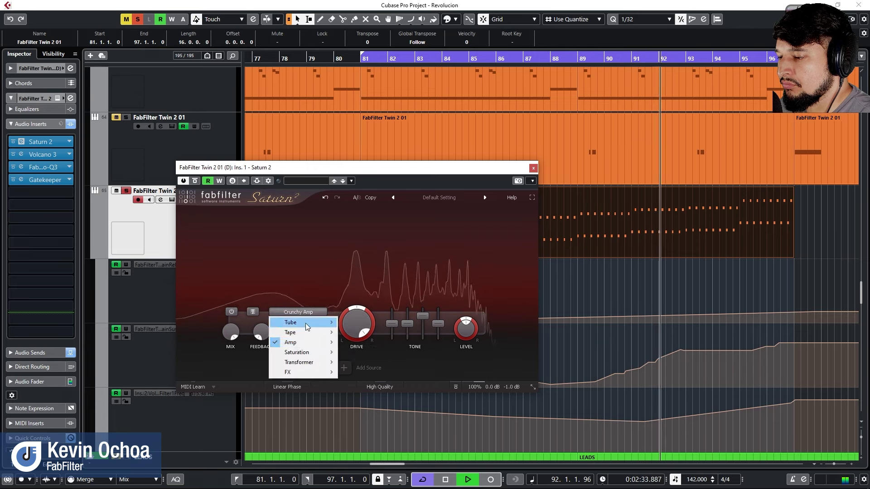
mouse_move(310, 343)
click(355, 343)
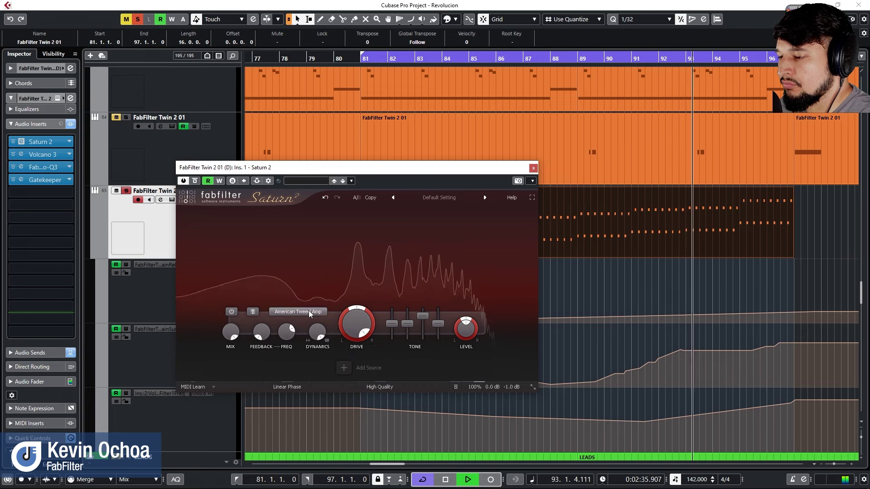
click(308, 312)
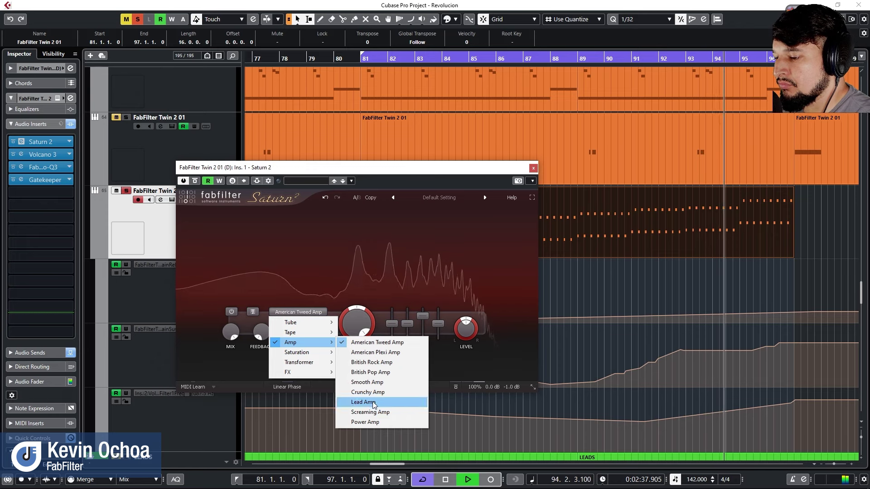
click(379, 412)
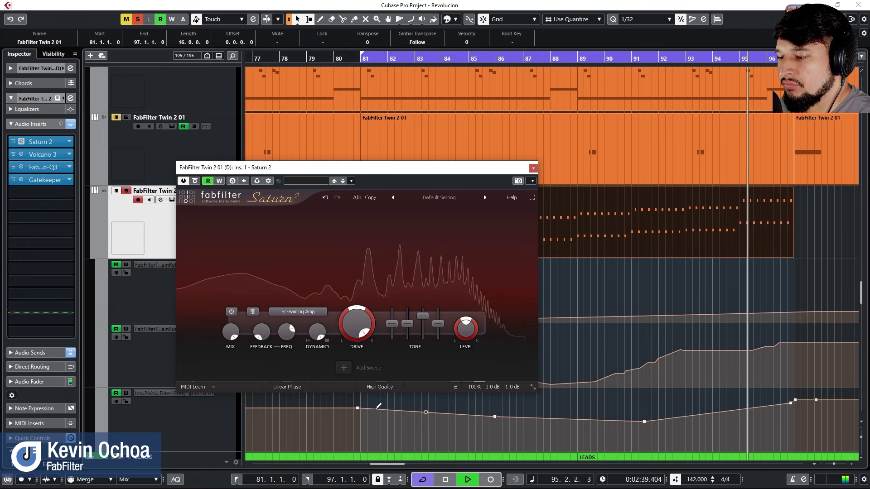
click(310, 311)
mouse_move(301, 345)
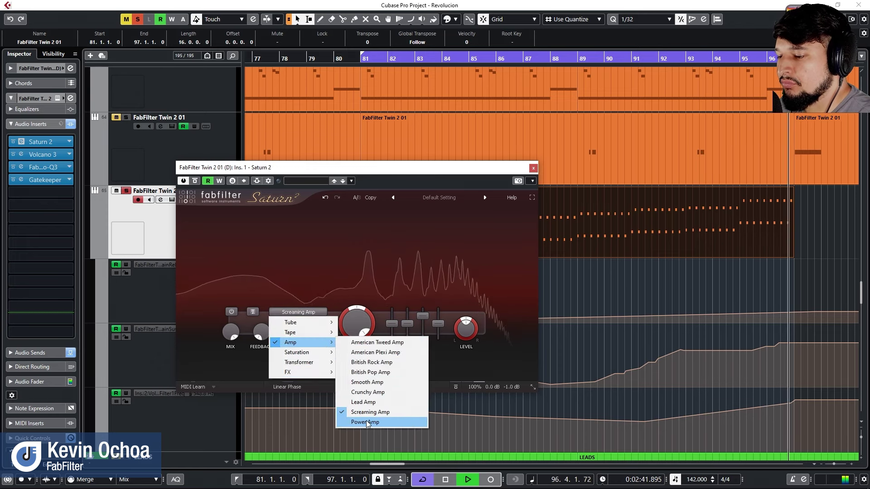
click(365, 422)
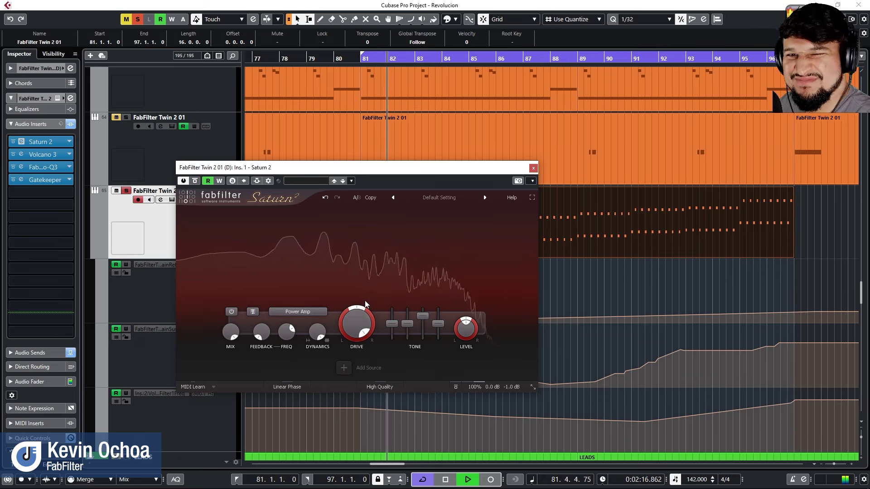
Pull the Band 1 Bass tone fully down, leave oversampling off, and stop playback
mouse_move(393, 320)
mouse_down()
mouse_move(394, 351)
mouse_move(406, 317)
mouse_up()
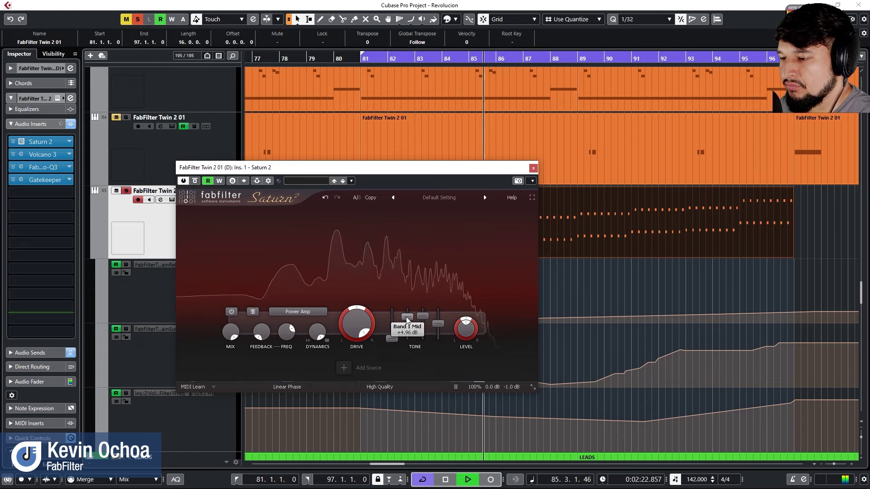
click(382, 387)
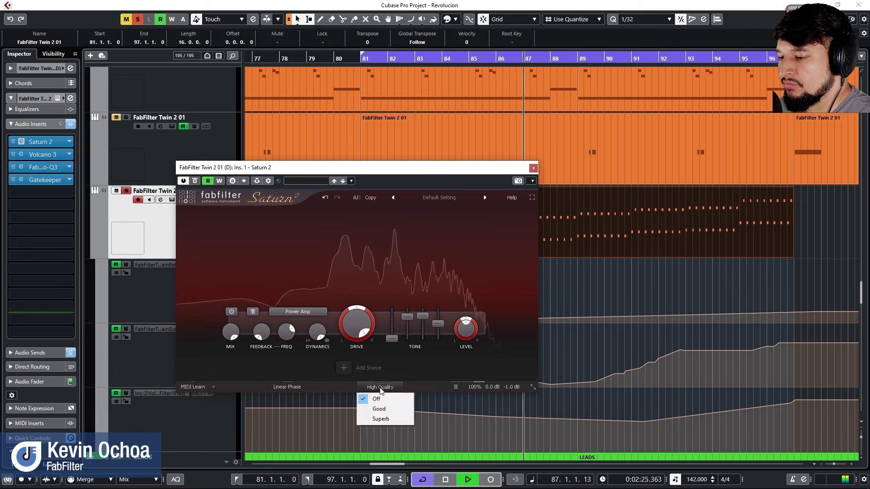
click(375, 420)
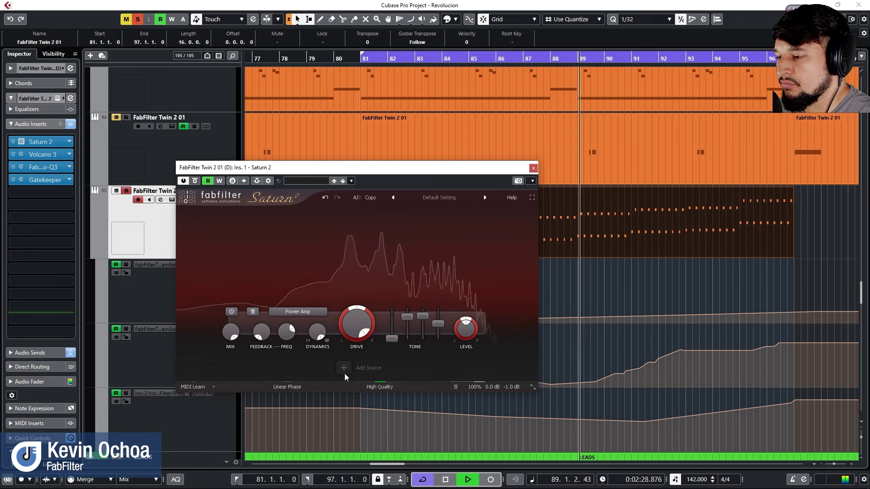
click(380, 387)
click(385, 398)
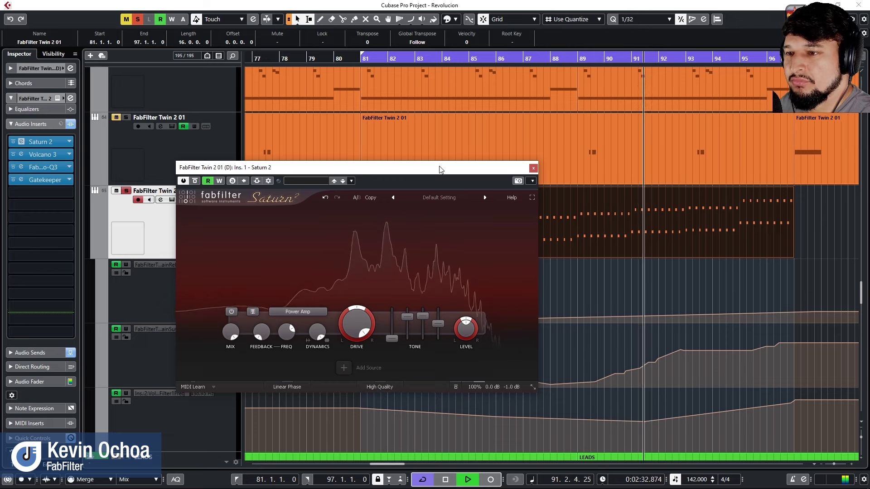
key(space)
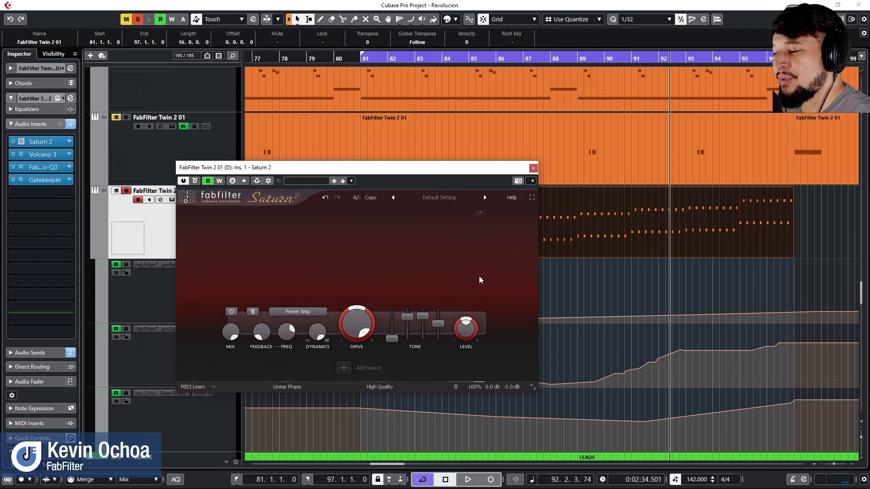
Switch Saturn 2 to Broken Tube, check Volcano 3's window, and restart playback from bar 81
click(303, 312)
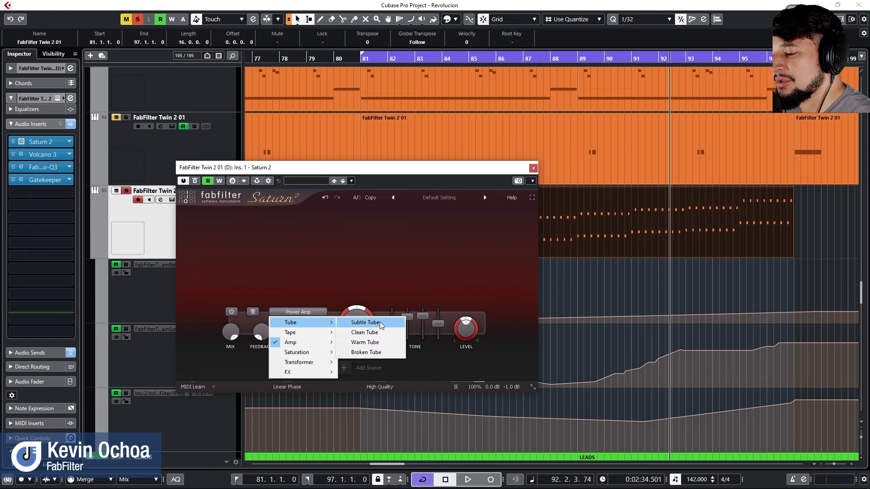
click(382, 352)
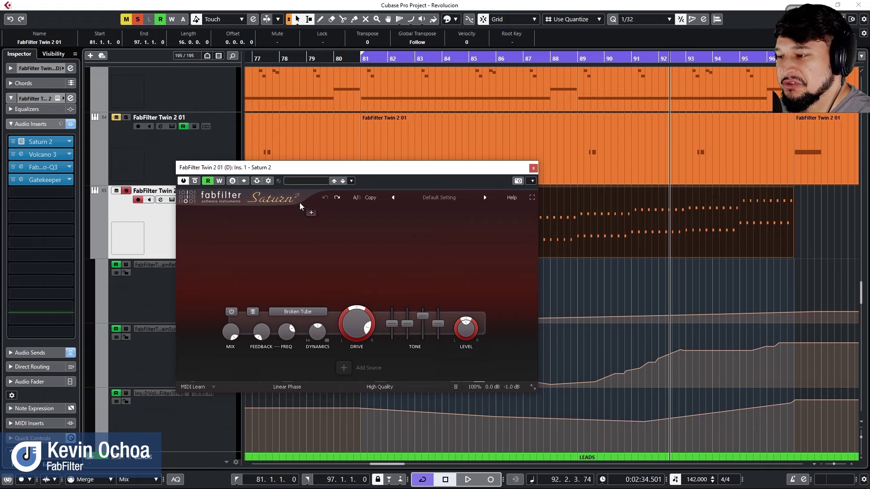
click(46, 155)
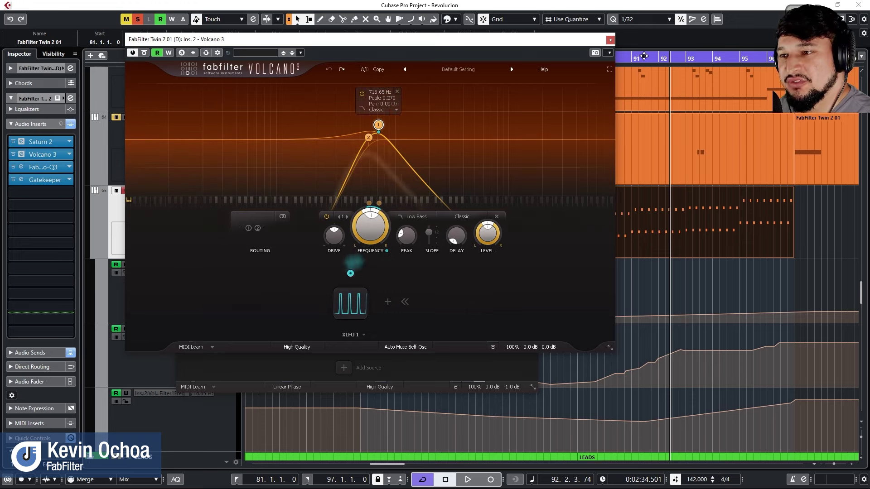
click(610, 40)
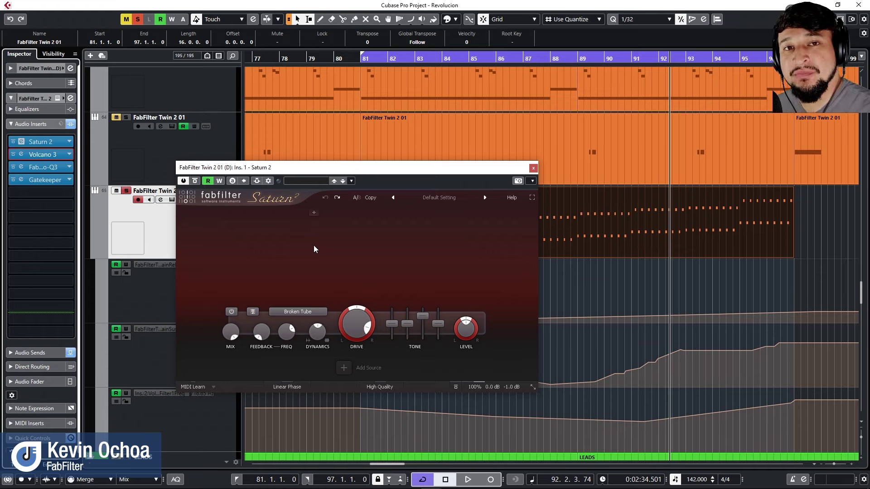
key(space)
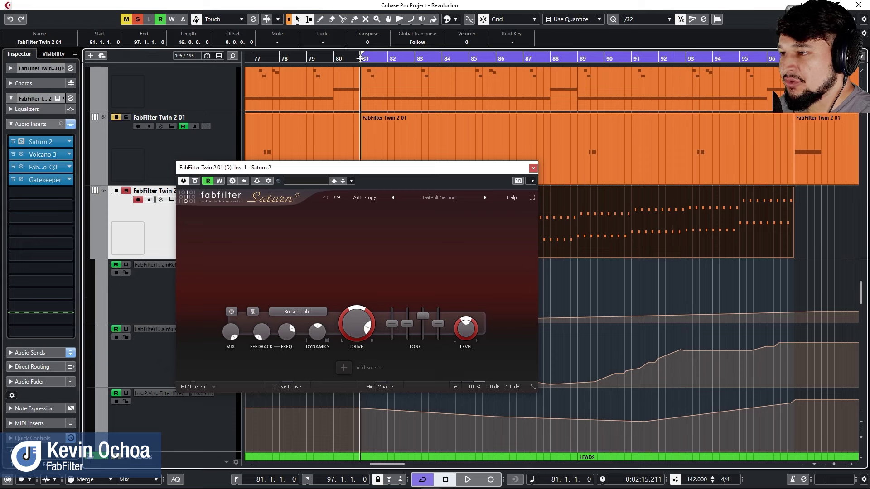
key(space)
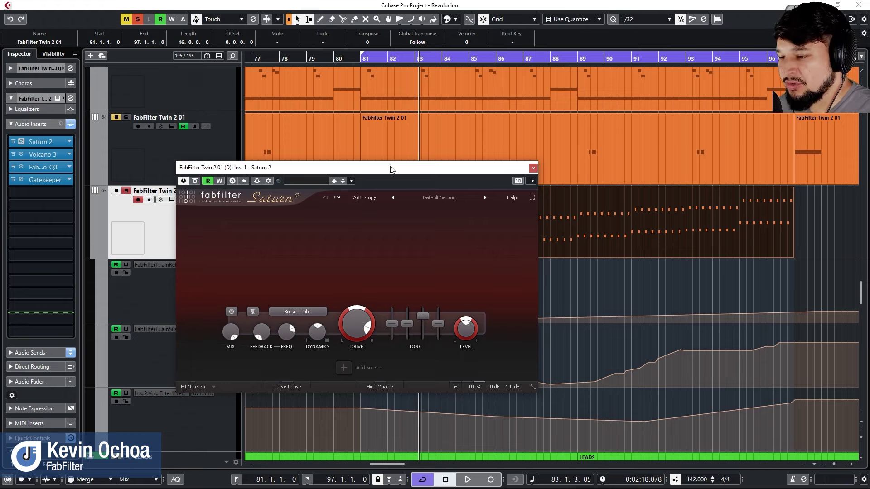
Try the Destroy style with the band's drive lowered below 40%
click(296, 313)
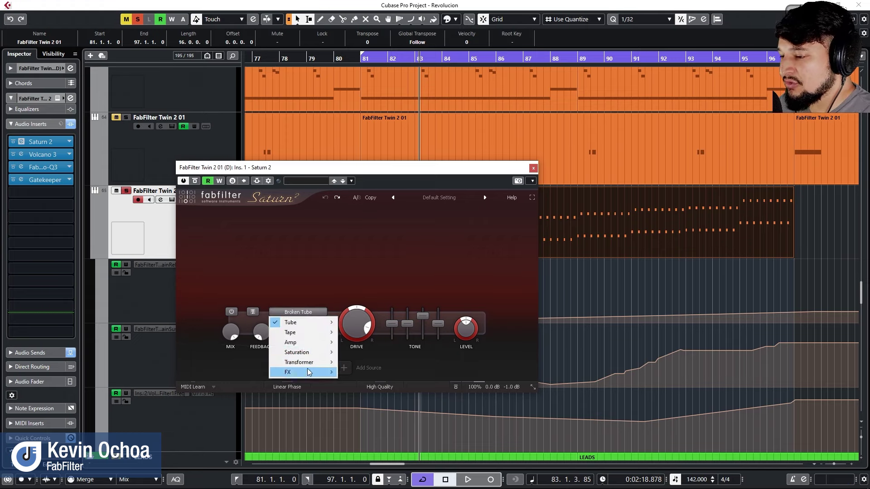
mouse_move(312, 377)
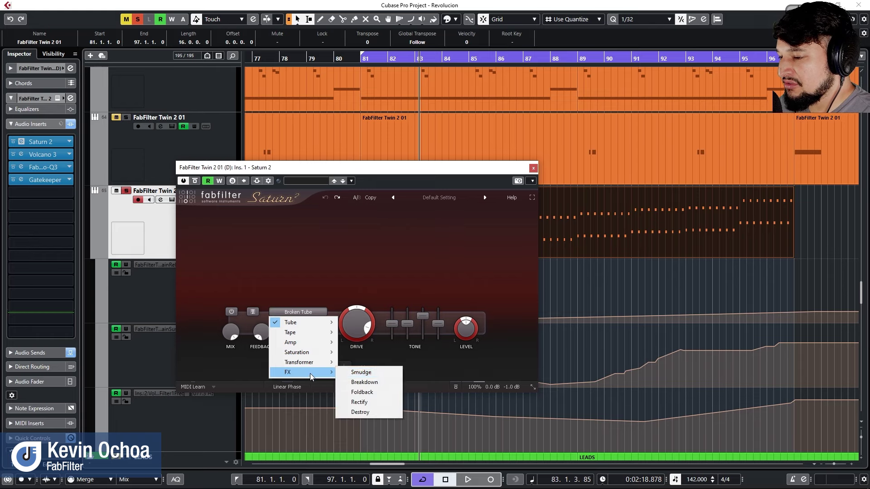
click(368, 411)
key(space)
key(space)
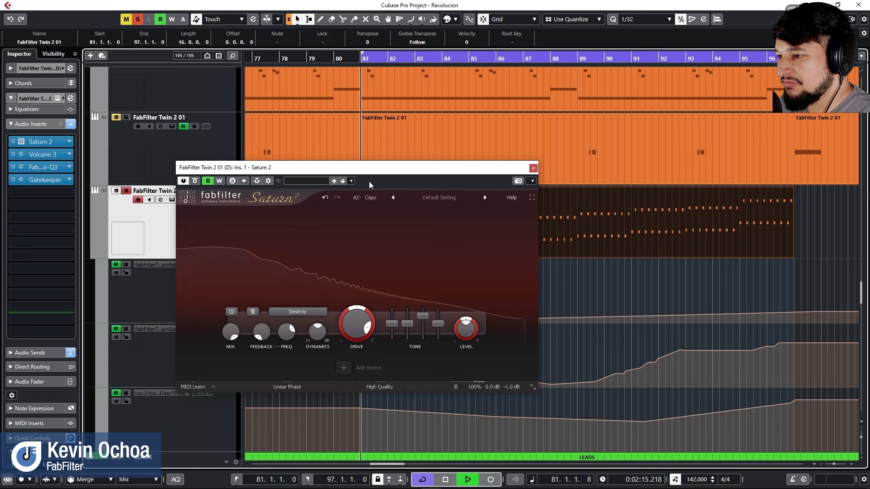
drag(366, 362, 366, 461)
drag(338, 397, 330, 455)
key(space)
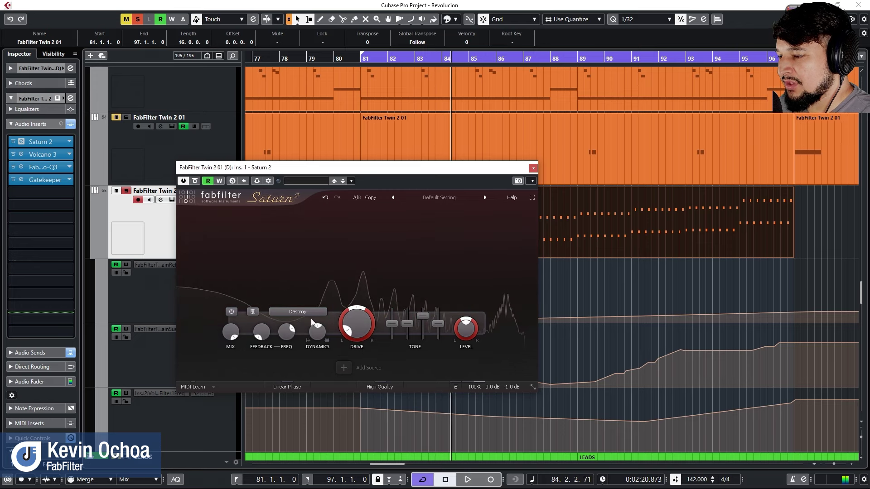
Try Rectify with the band's drive raised to about 87%
click(302, 311)
mouse_move(299, 372)
click(360, 402)
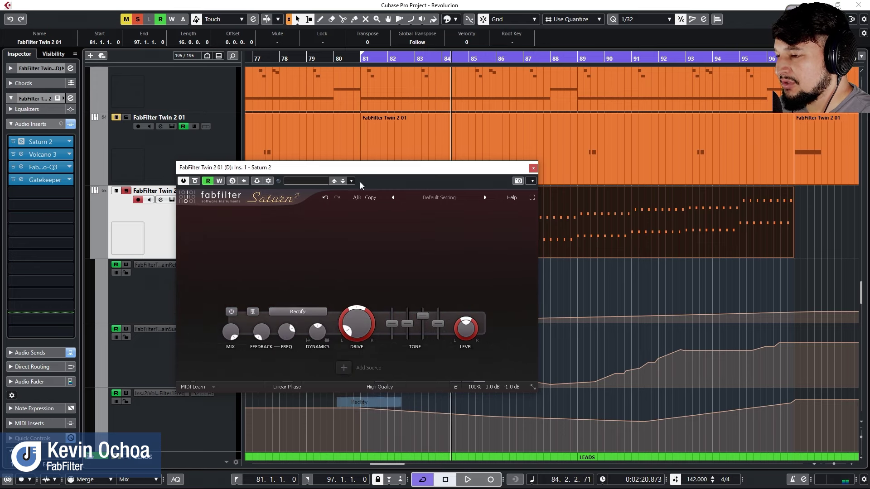
key(space)
drag(348, 330, 299, 399)
Try Breakdown with the band's drive at about 40%
click(293, 311)
mouse_move(308, 372)
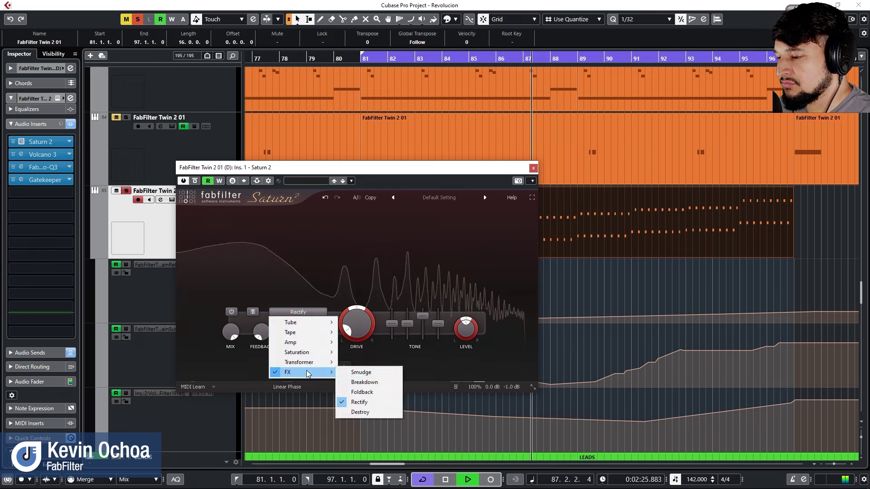
click(365, 382)
drag(355, 325, 388, 173)
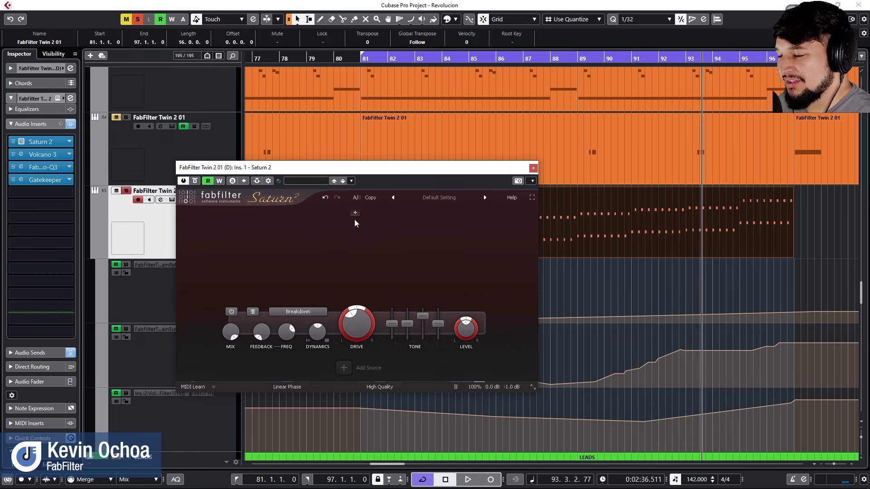
Return Saturn 2 to Broken Tube and close its plugin window
click(310, 311)
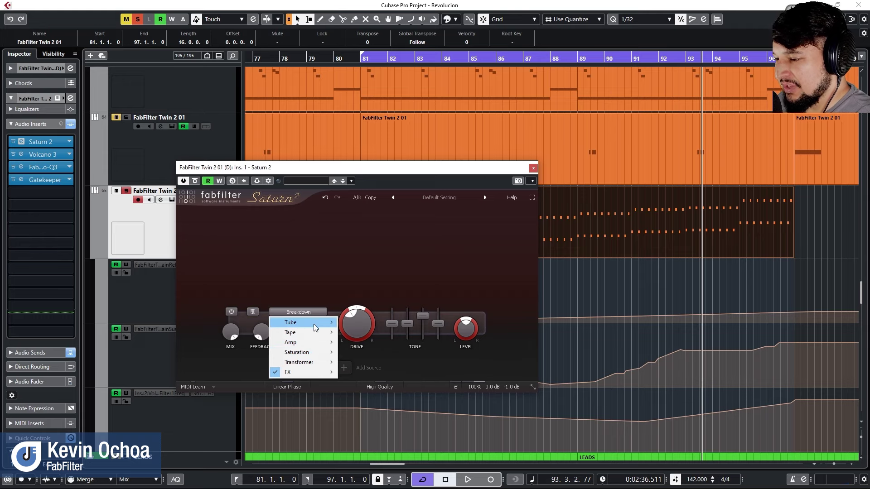
mouse_move(316, 324)
click(373, 353)
click(312, 309)
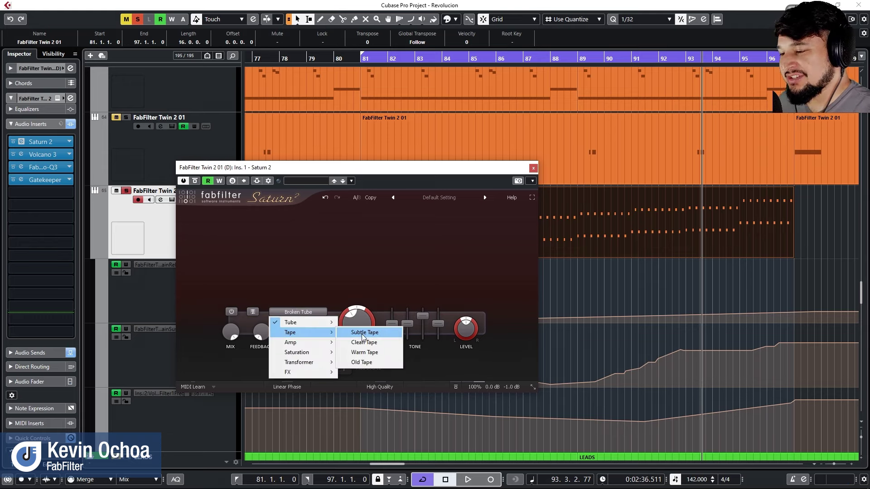
click(533, 168)
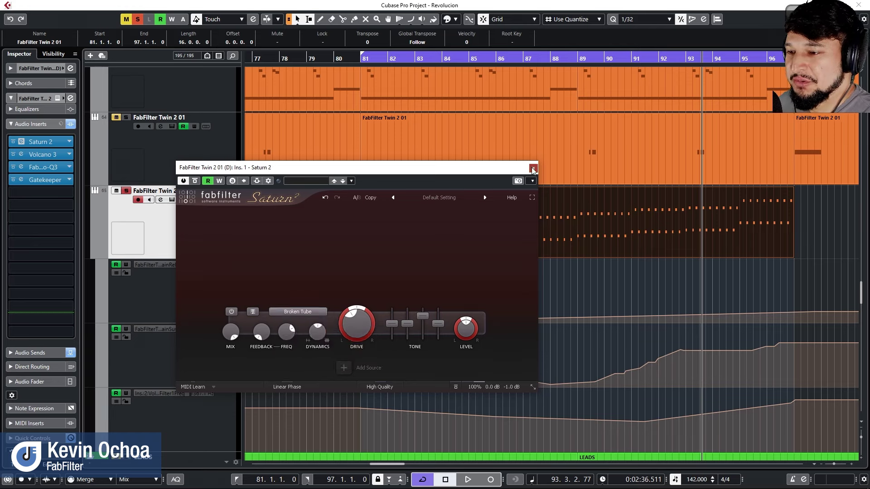
click(361, 61)
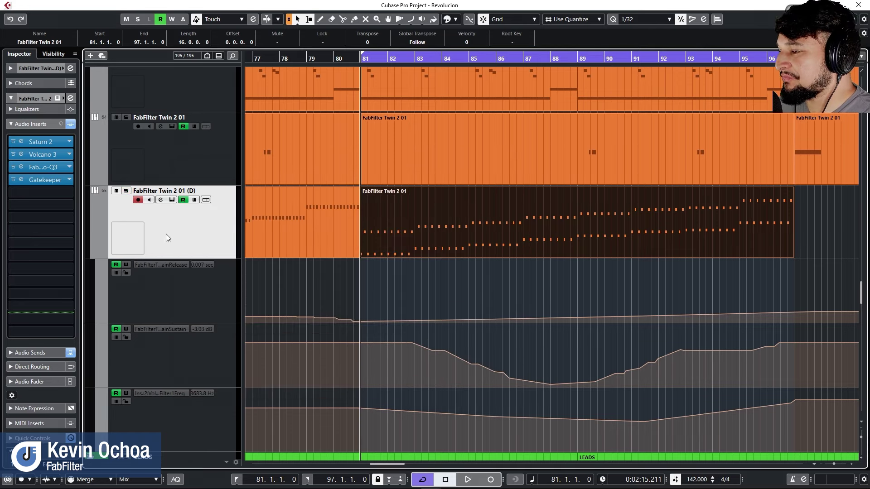
Set the loop locators to bars 33–49 around the Nord Lead 2 Lane 1 event
scroll(460, 251, up, 12)
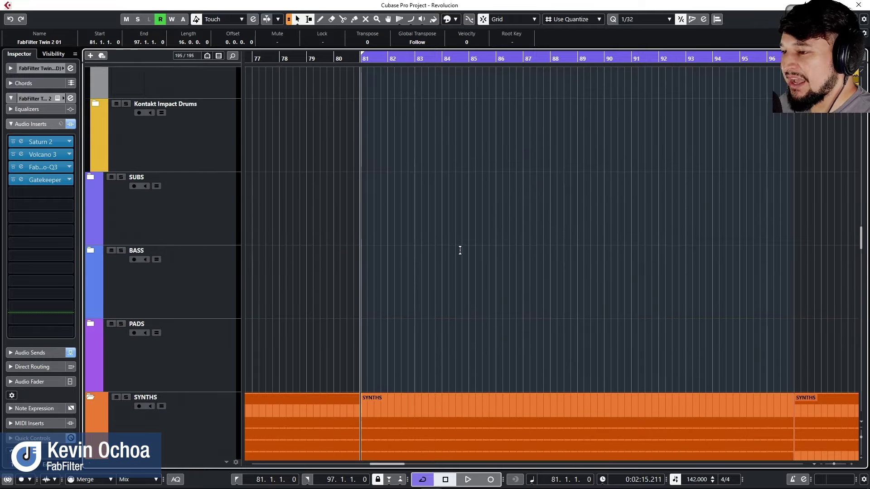
scroll(460, 251, down, 5)
scroll(459, 250, up, 2)
scroll(459, 250, down, 6)
scroll(457, 251, left, 5)
scroll(317, 199, up, 3)
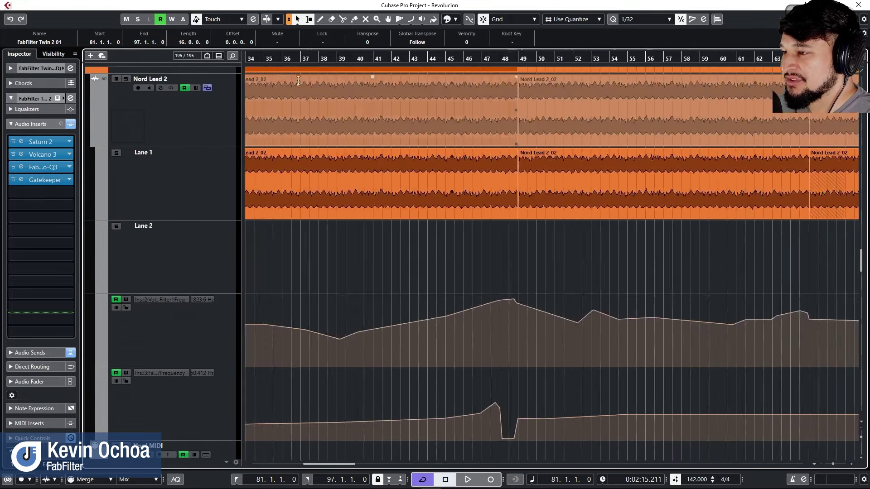
scroll(298, 72, down, 2)
click(278, 57)
drag(278, 58, 472, 76)
click(359, 217)
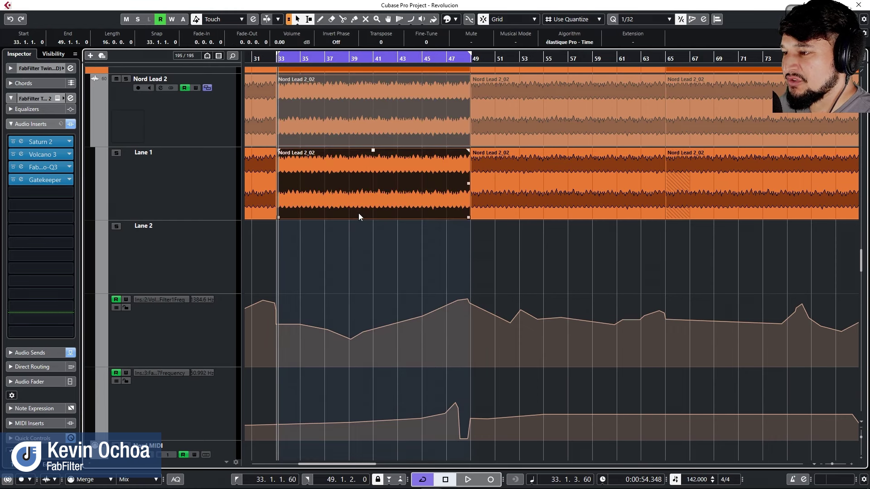
key(p)
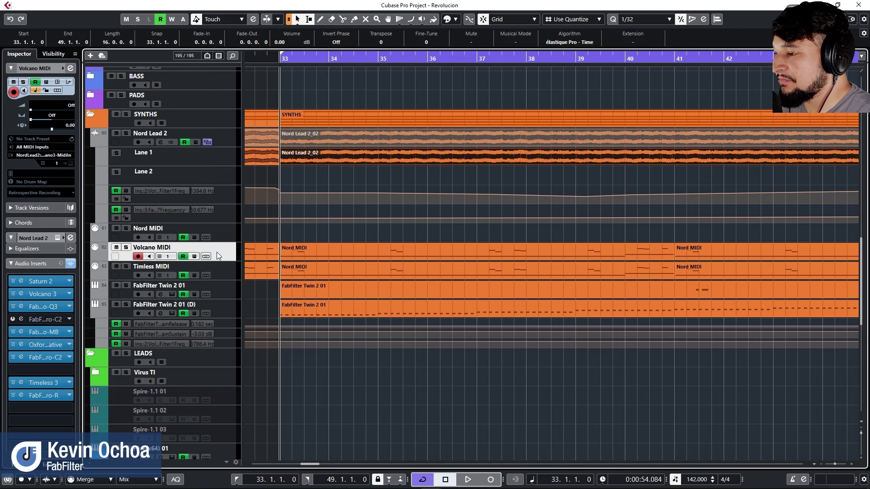
Check the Volcano MIDI track's input sources, then select the Nord Lead 2 track
click(33, 155)
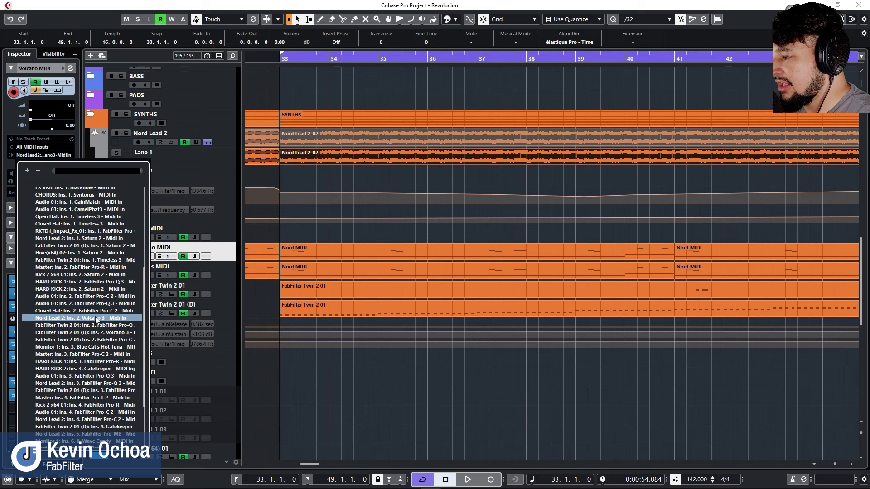
click(115, 319)
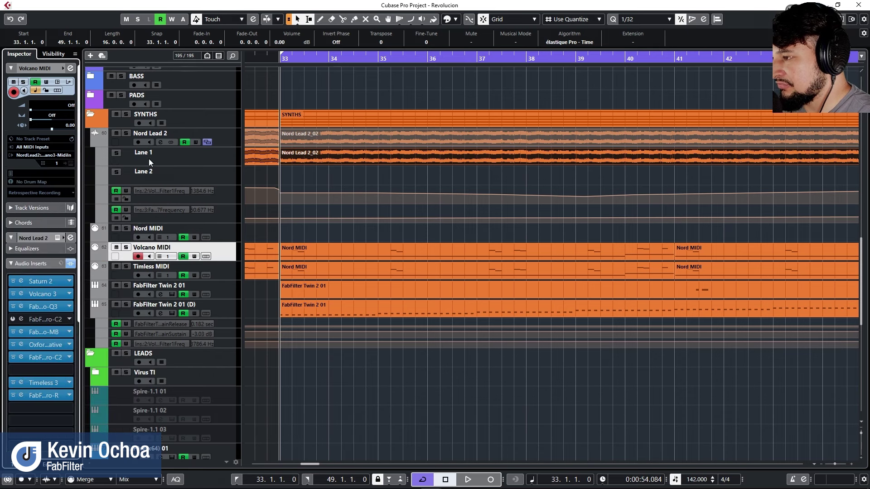
click(233, 145)
Add a new MIDI source to Volcano 3 on Nord Lead 2, set to KB Track
click(37, 160)
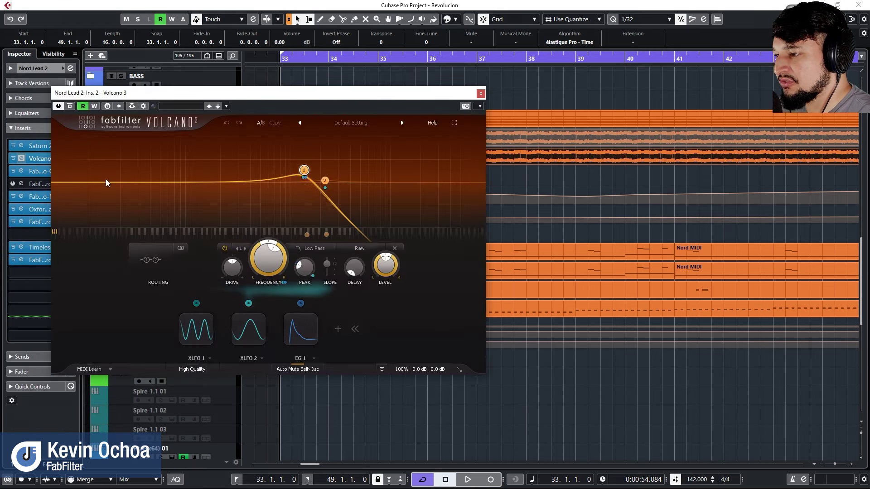
click(339, 329)
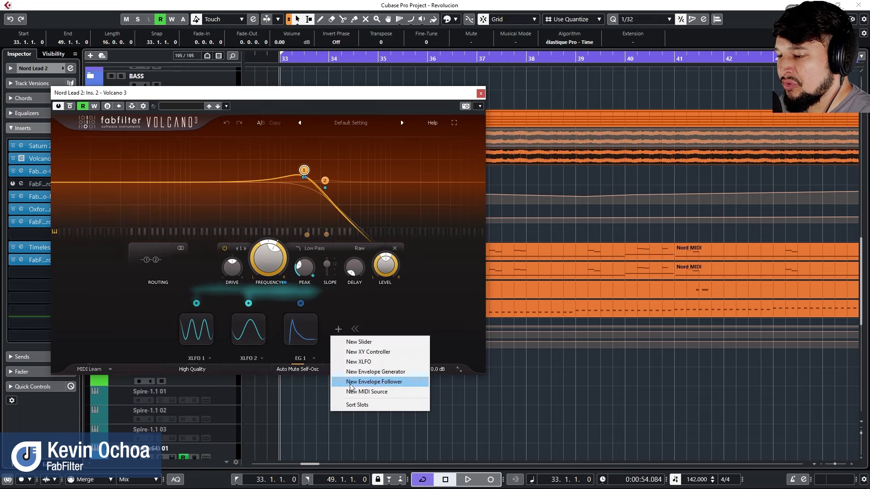
click(395, 392)
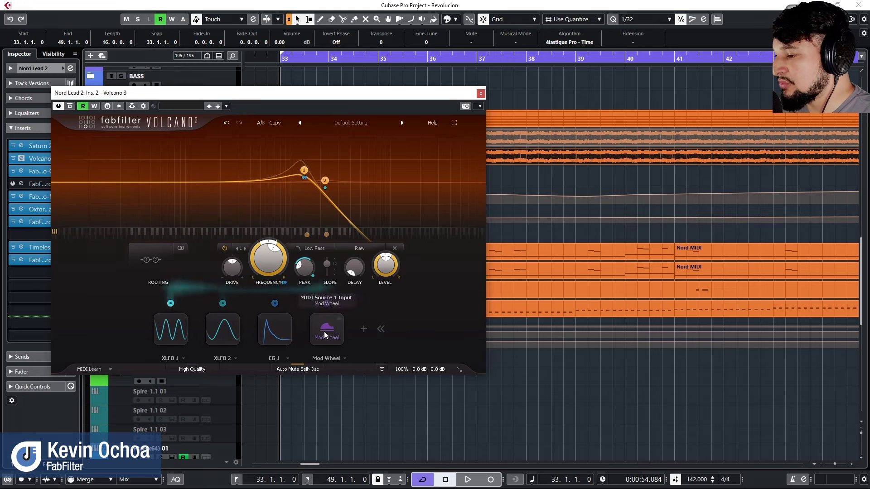
click(332, 322)
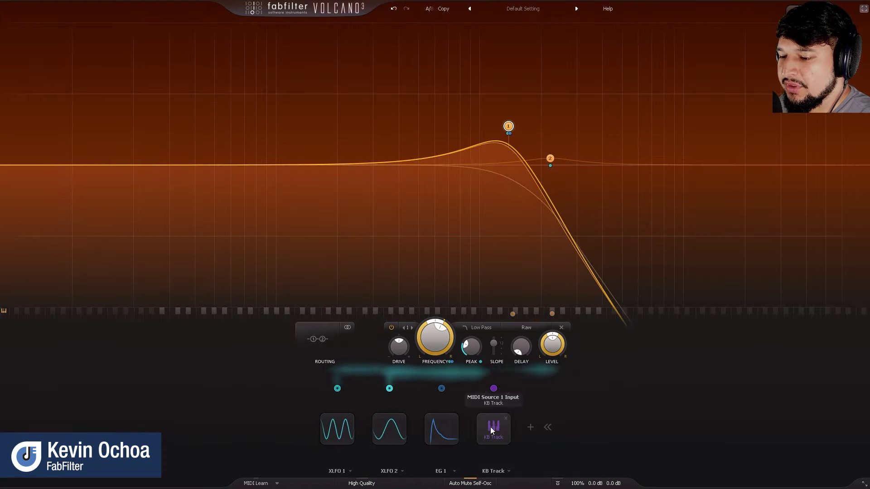
click(492, 421)
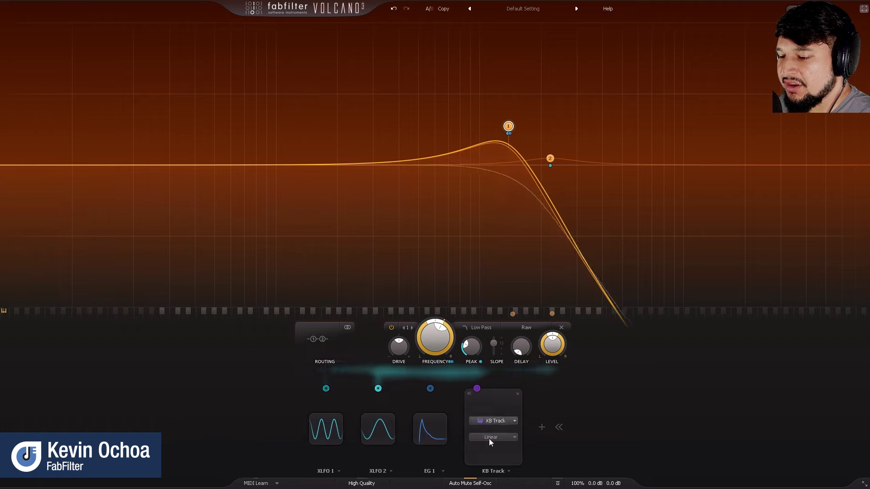
click(494, 401)
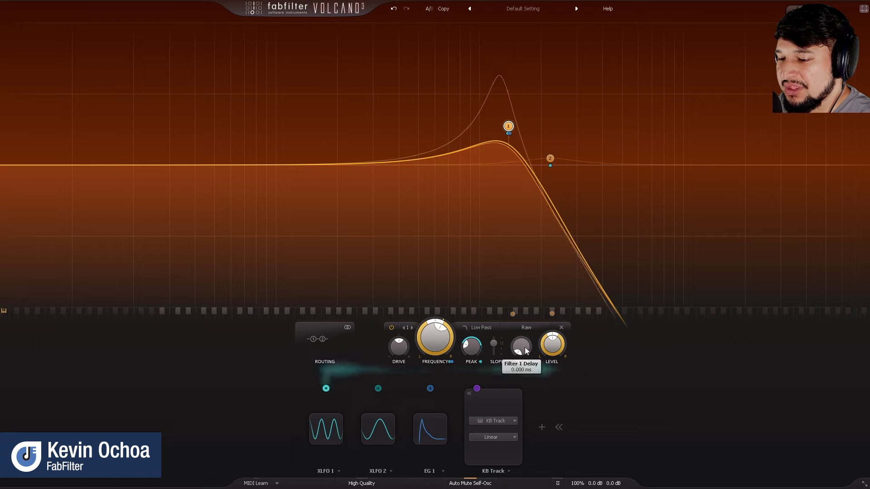
Keep the filter style on Raw and re-expand the KB Track settings
click(526, 327)
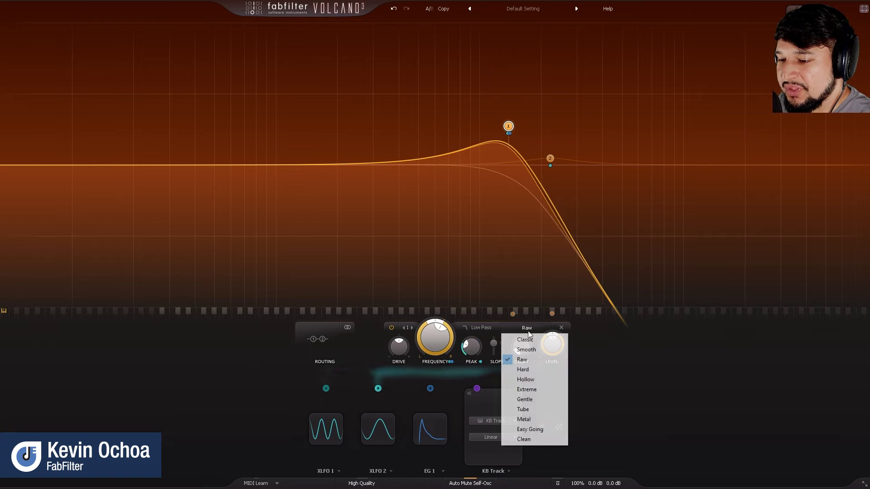
click(615, 372)
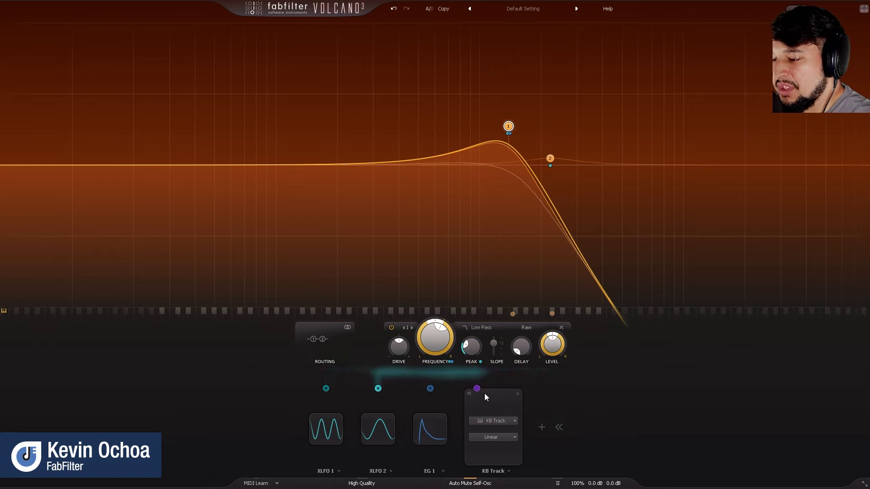
click(471, 392)
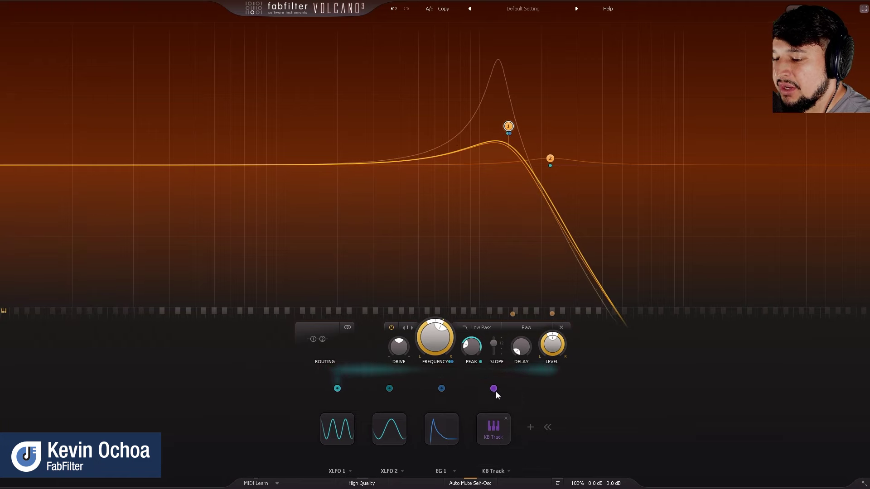
click(491, 428)
Route KB Track to Filter 1 Drive six times
drag(477, 388, 510, 129)
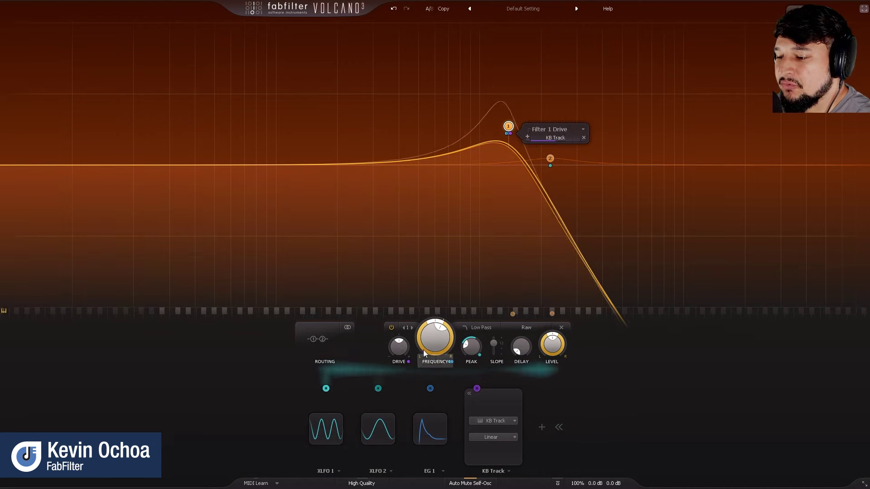
mouse_move(479, 389)
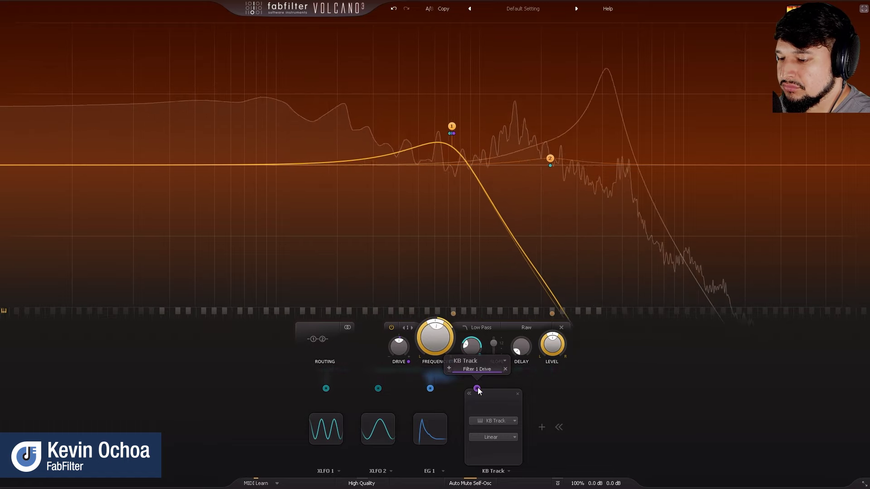
drag(476, 389, 545, 166)
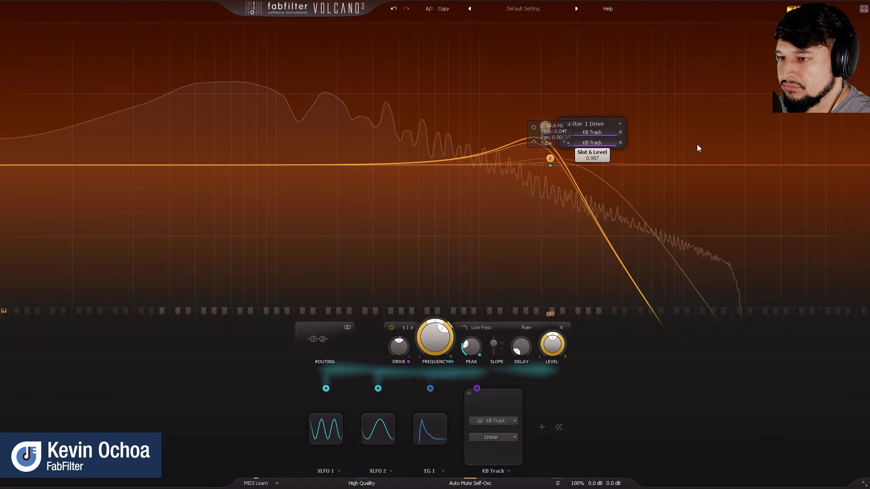
drag(476, 389, 399, 347)
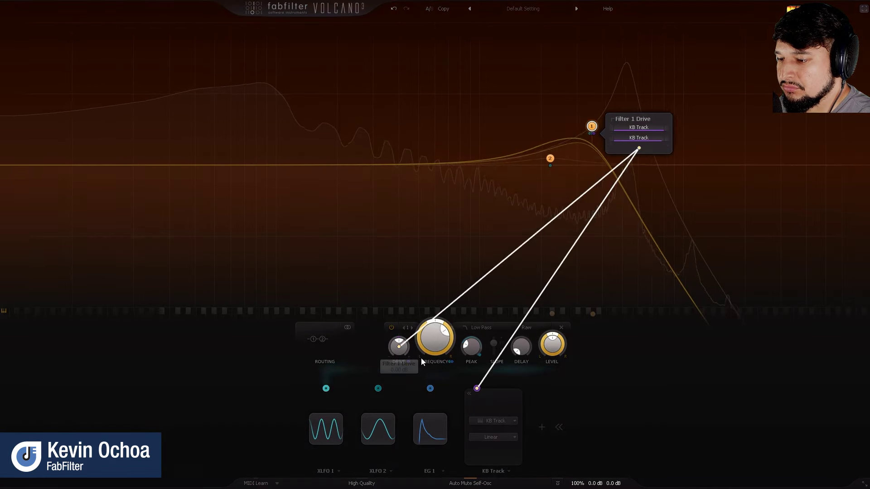
drag(477, 389, 402, 349)
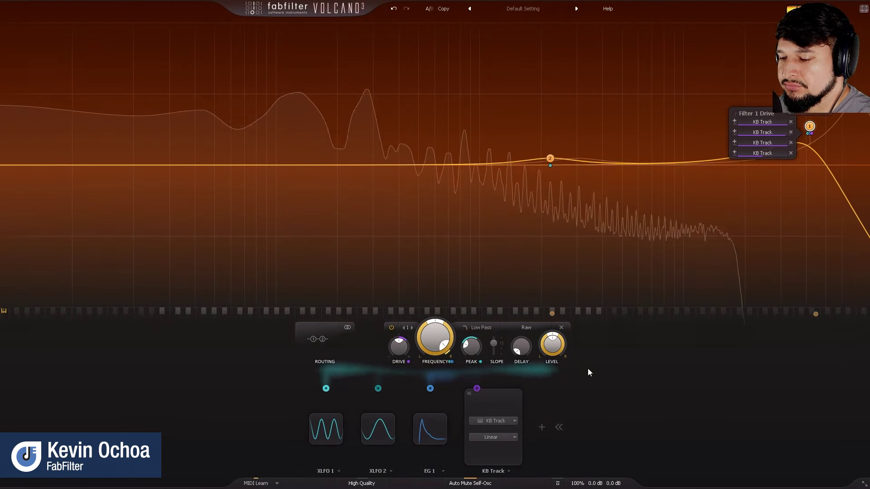
mouse_move(472, 393)
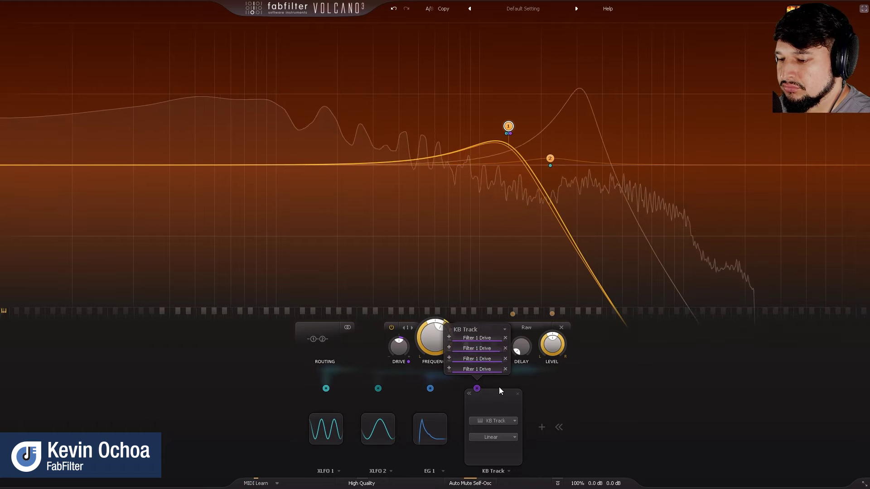
drag(475, 386, 577, 190)
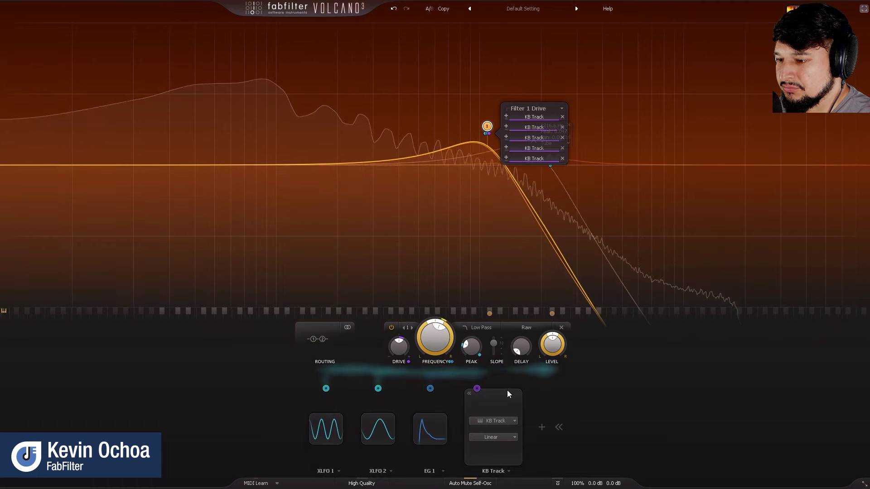
drag(478, 390, 398, 347)
mouse_move(479, 389)
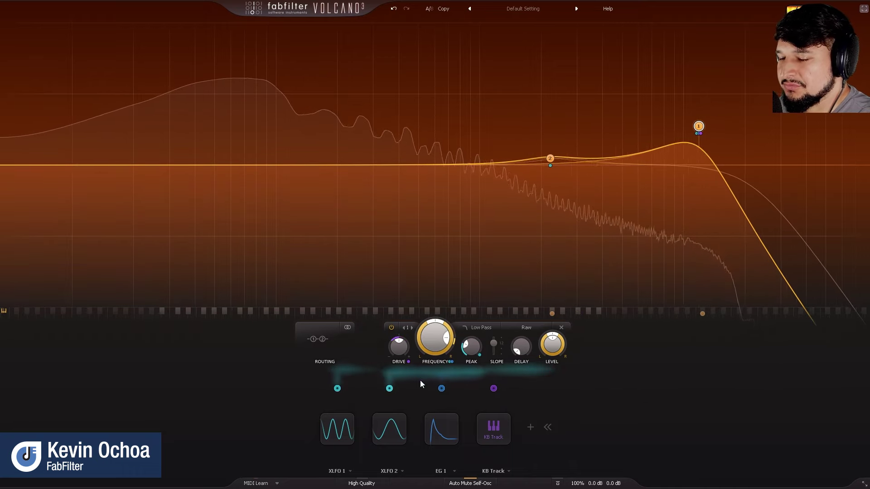
Route KB Track to Filter 1 Freq as well
click(494, 388)
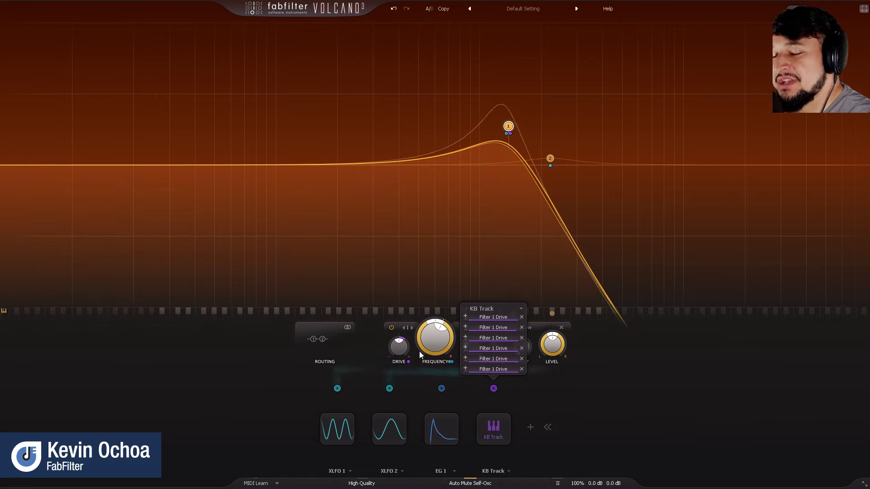
drag(493, 389, 443, 341)
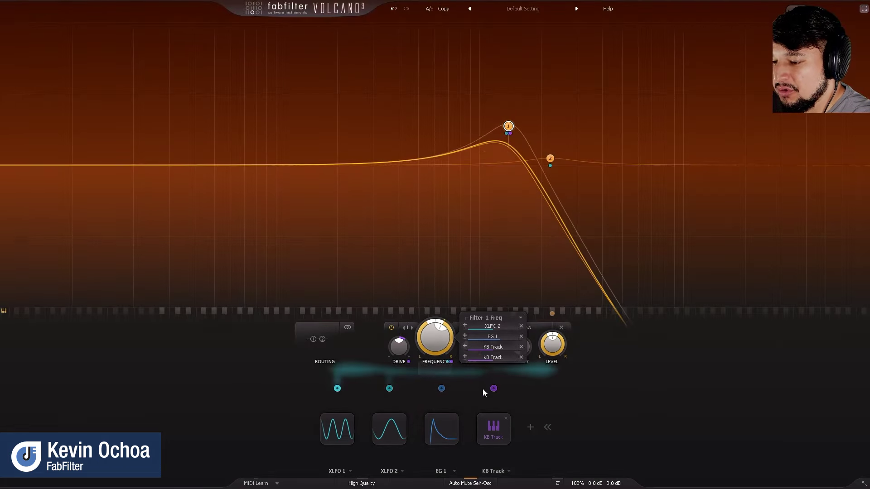
drag(492, 389, 447, 348)
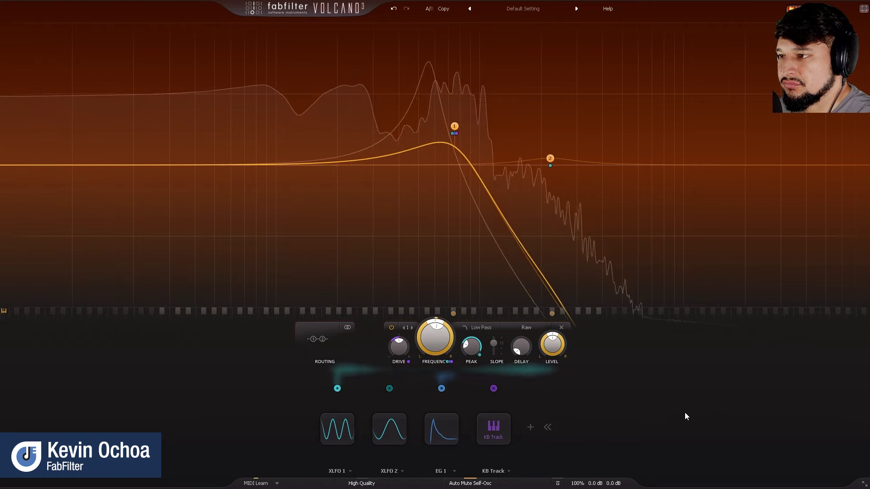
Inspect the KB Track routing's target options without changing anything
click(493, 427)
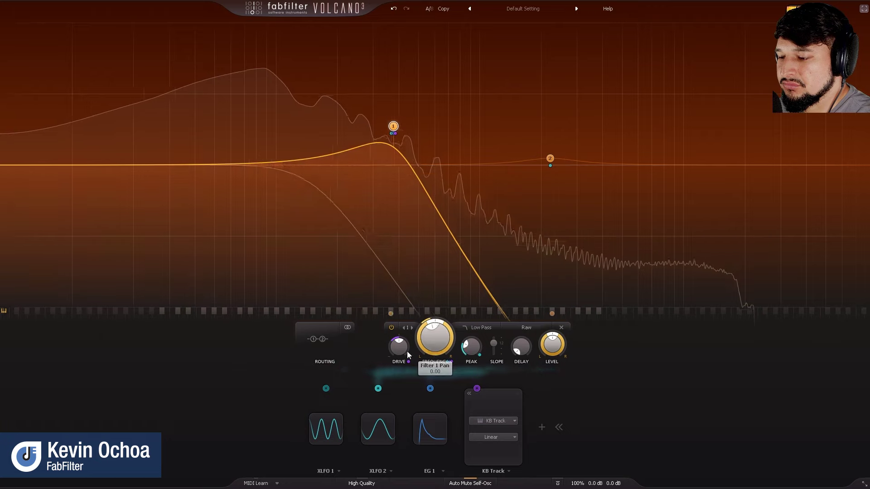
mouse_move(480, 387)
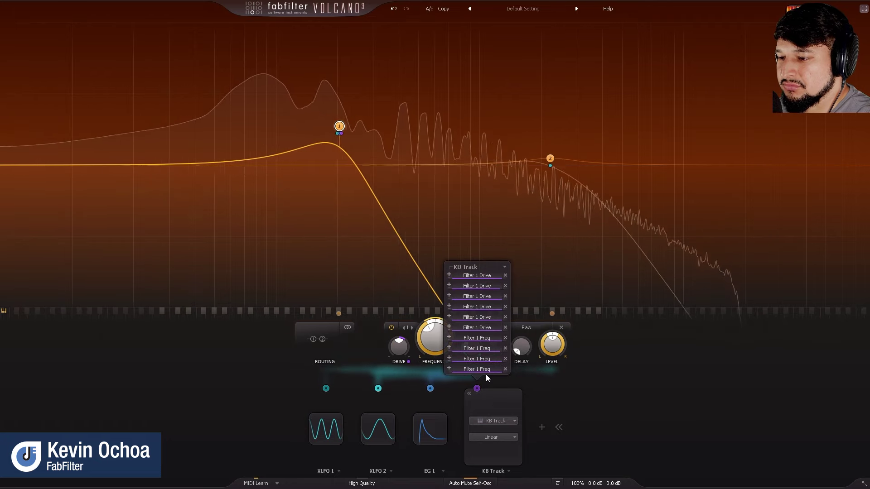
click(497, 350)
click(476, 351)
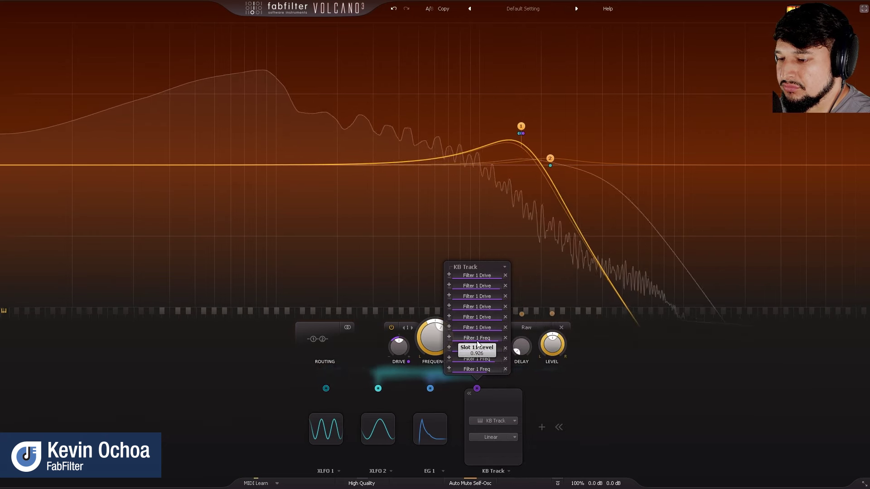
click(586, 415)
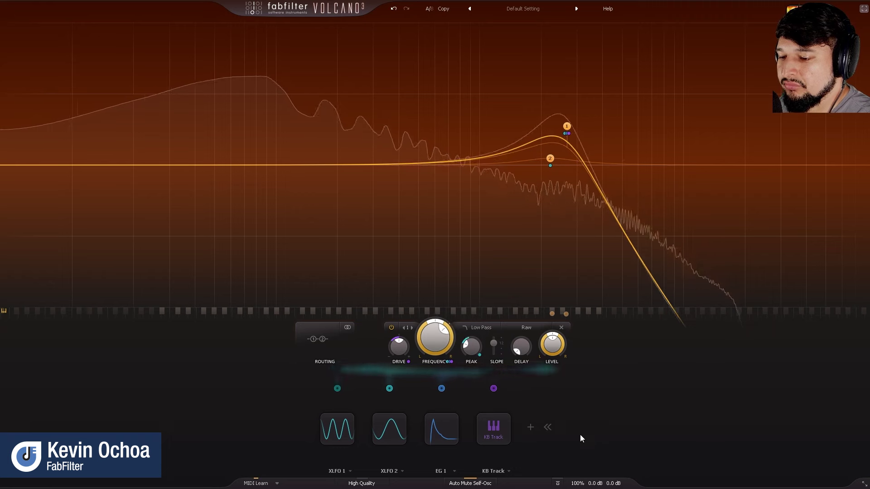
Set the KB Track tracking curve shape to Exp
click(497, 427)
click(511, 436)
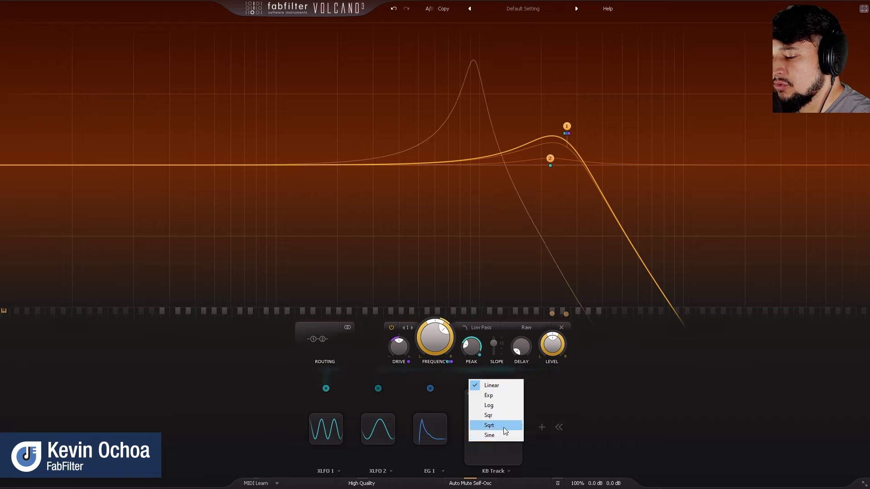
click(503, 394)
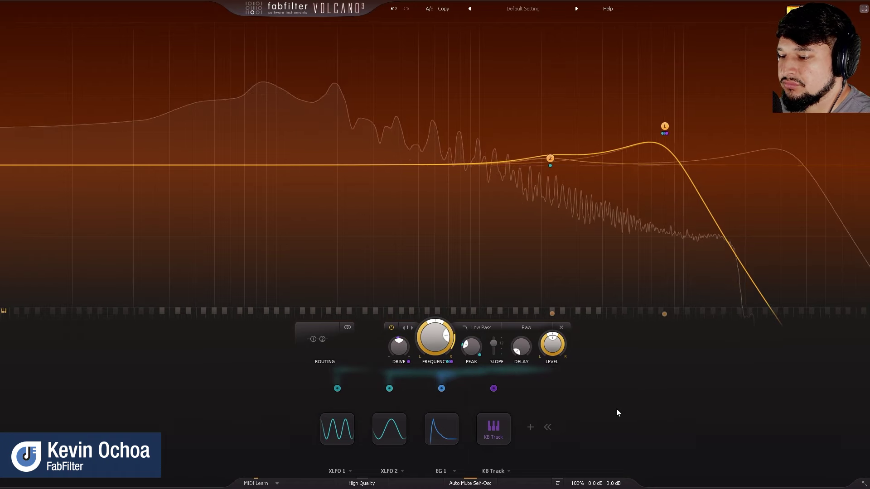
Retarget a KB Track routing to XLFO 1 Freq at amount 1.000, then remove it
click(494, 389)
click(511, 348)
click(528, 355)
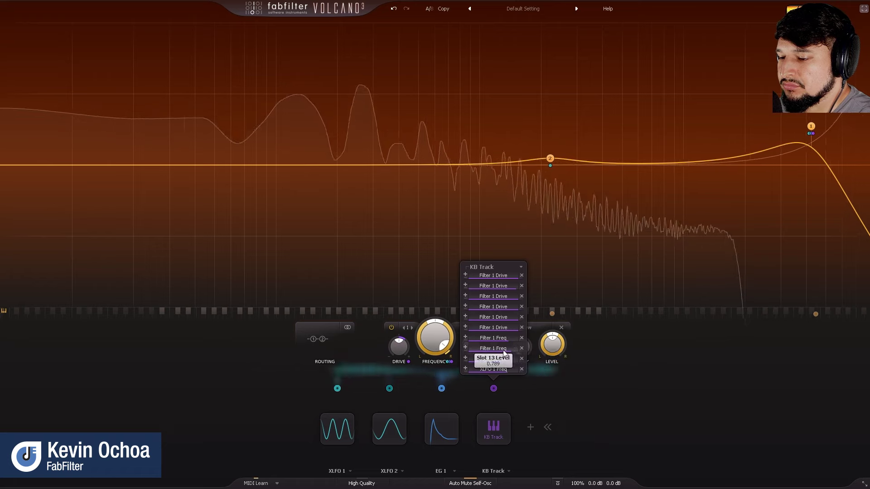
drag(512, 356, 532, 352)
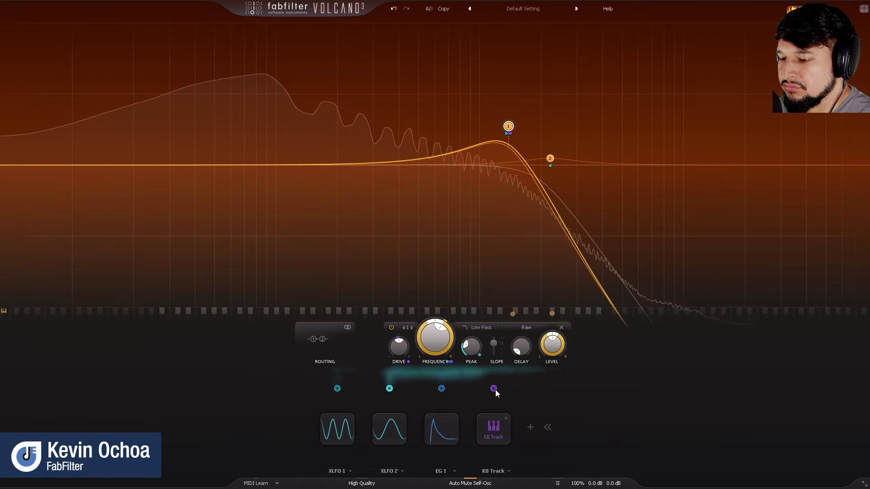
click(493, 388)
click(521, 369)
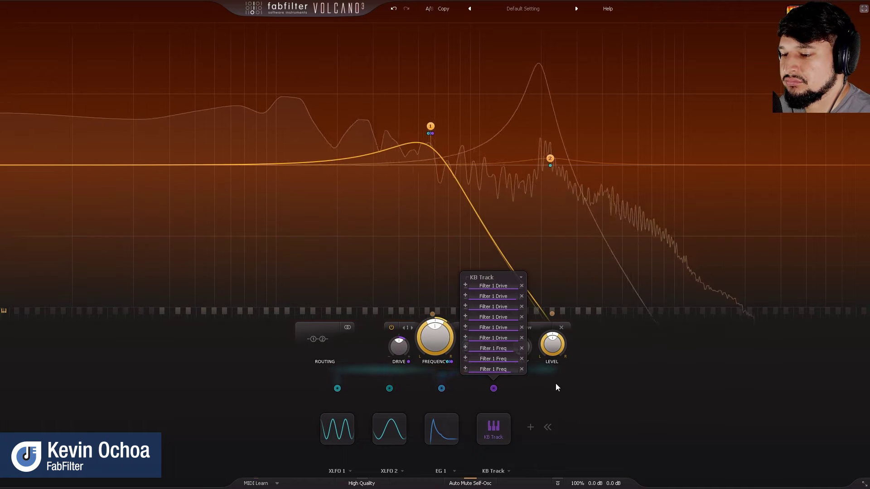
Audition KB Track curve shapes Log, Sine, Log and Sqr, finishing on Linear
mouse_move(508, 370)
mouse_move(504, 349)
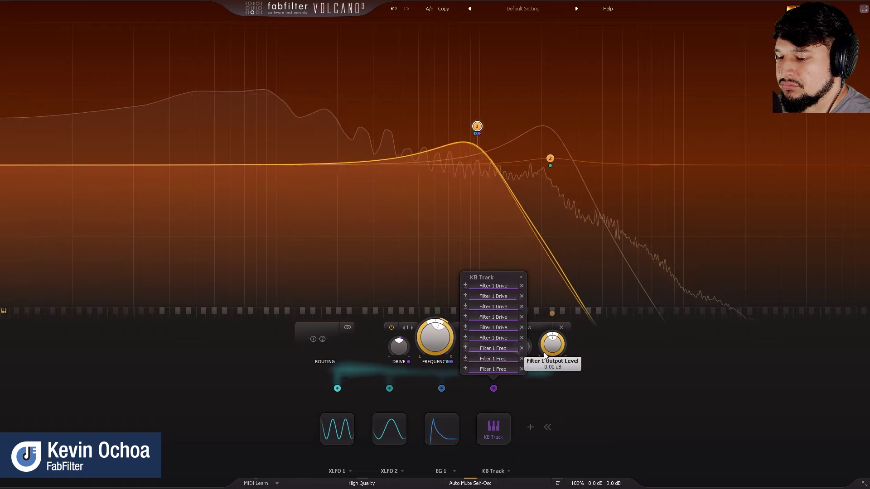
click(497, 423)
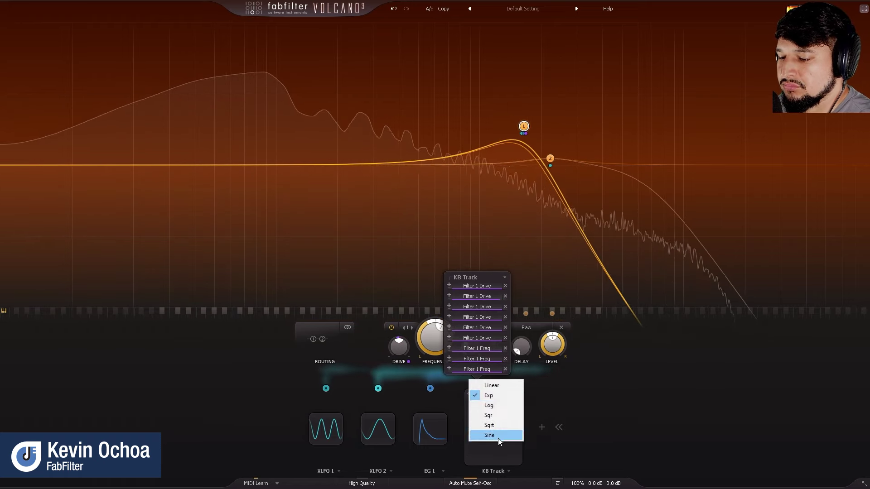
click(498, 406)
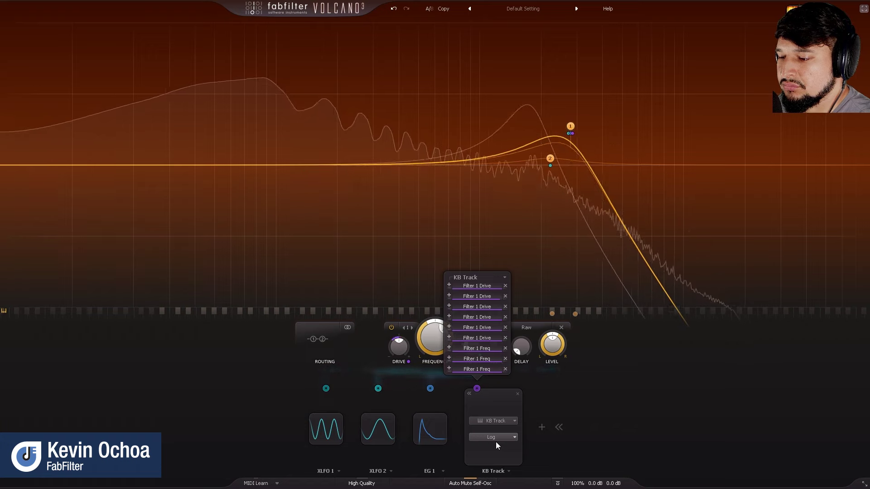
click(498, 438)
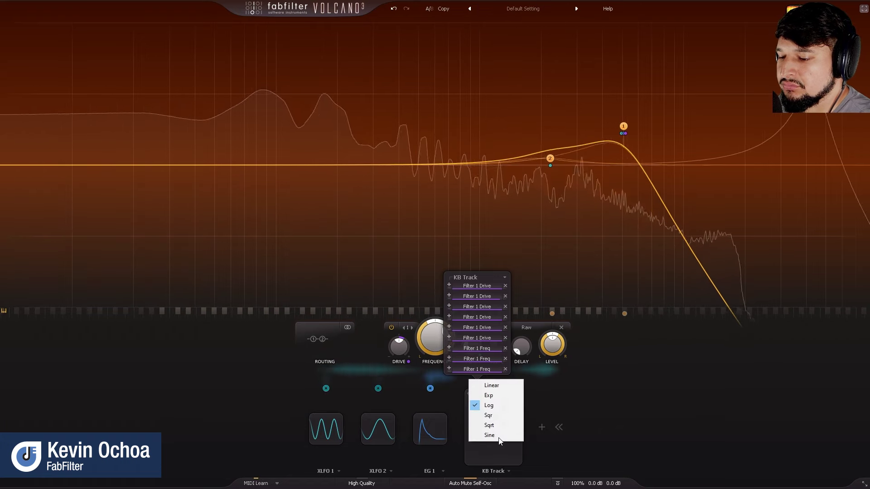
click(499, 434)
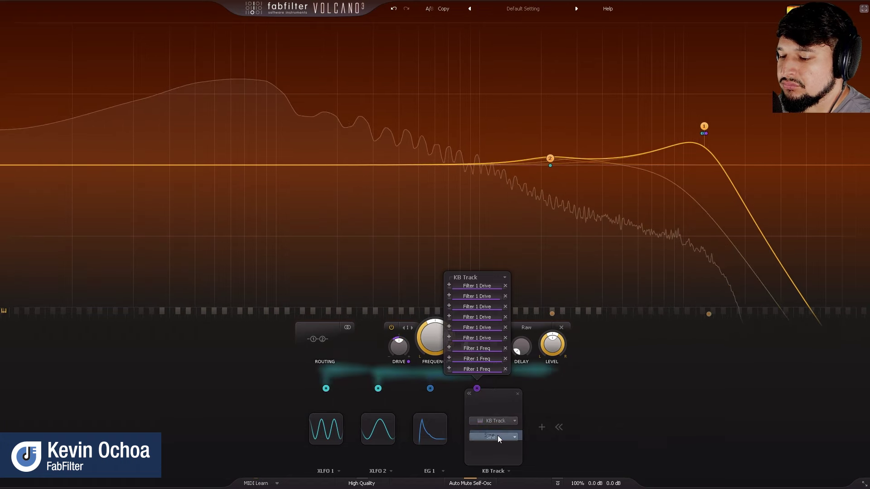
click(497, 436)
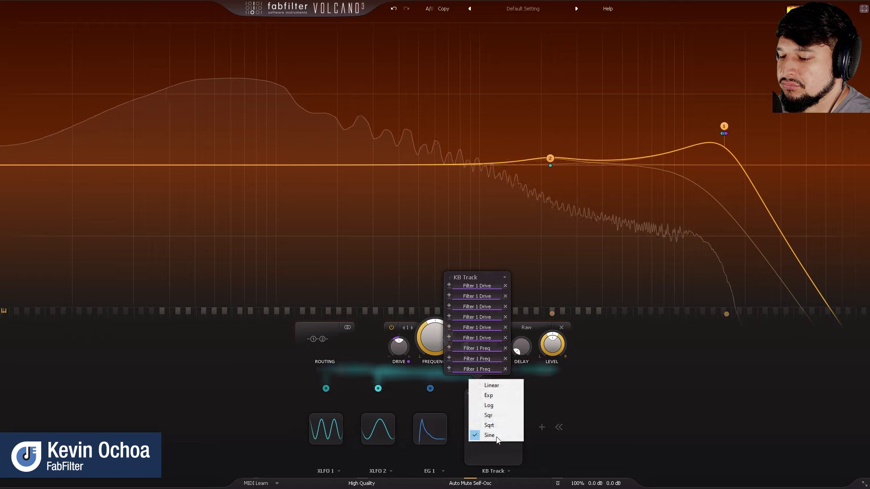
click(494, 409)
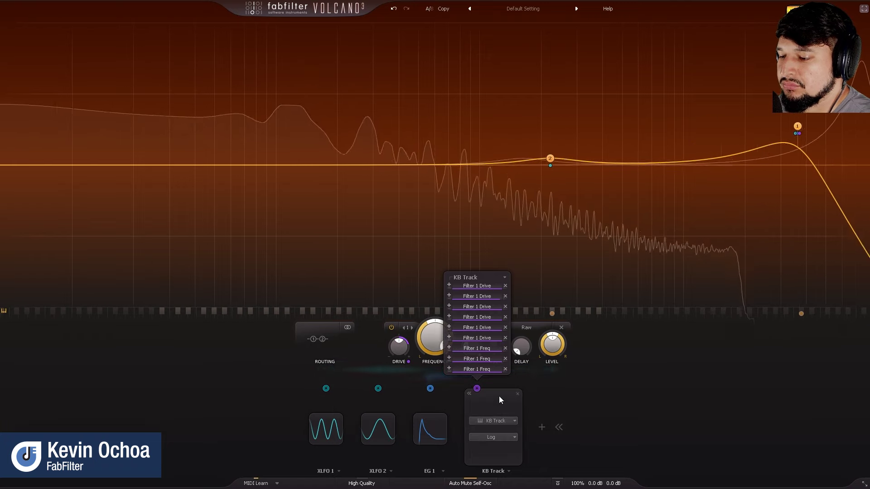
click(491, 436)
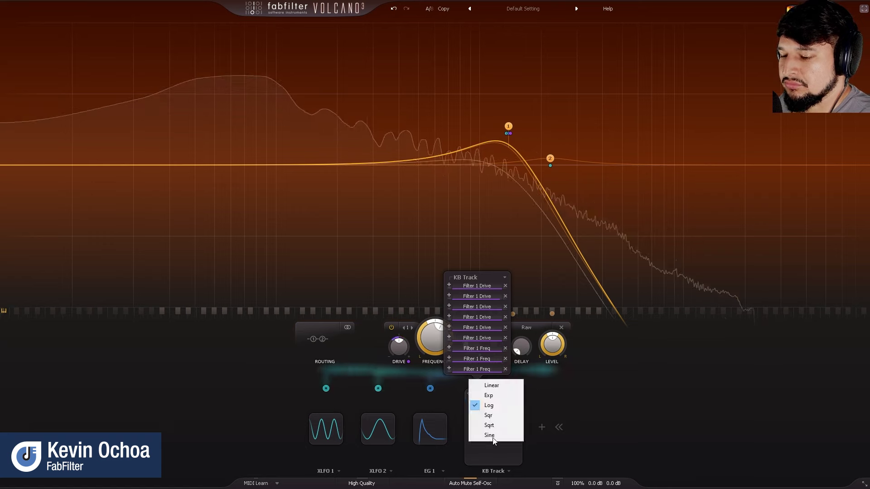
click(499, 414)
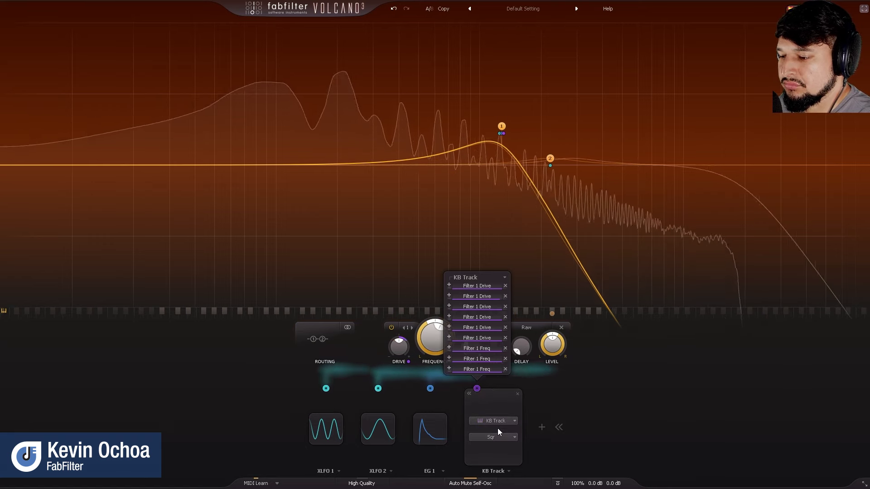
click(498, 436)
click(495, 387)
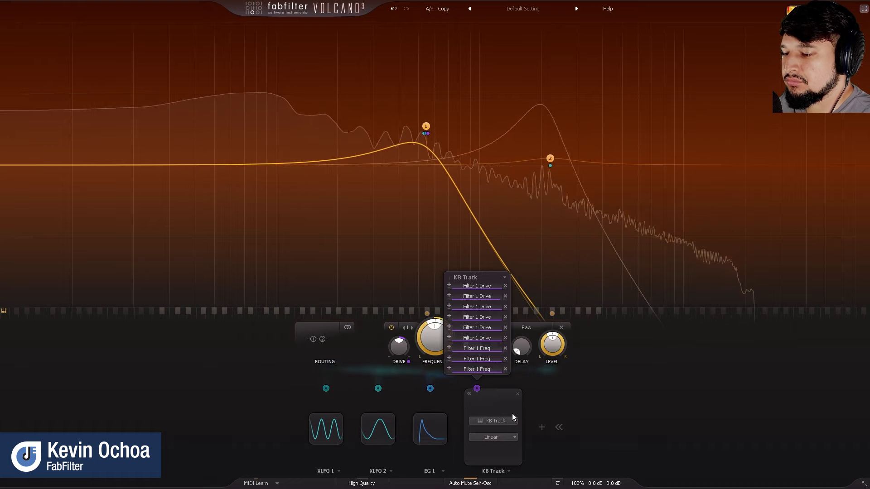
click(683, 416)
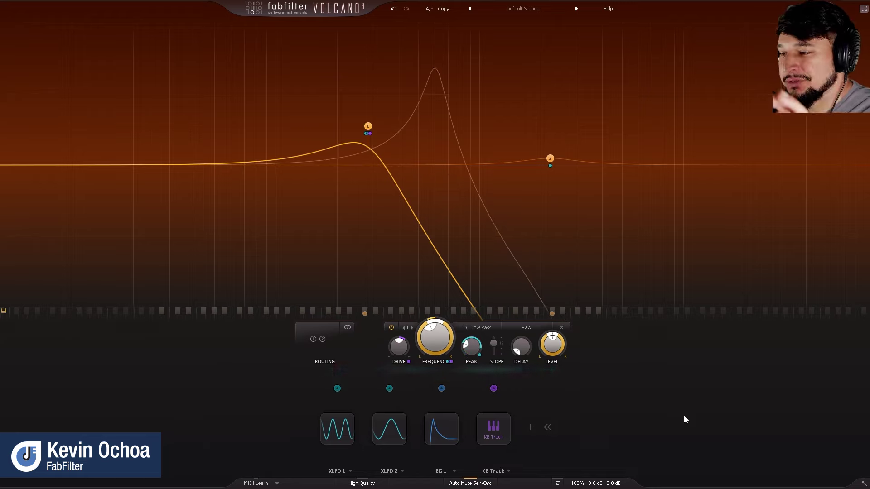
Add an XY 1 slider set to 0.63 and an XY 2 pad controller
click(530, 428)
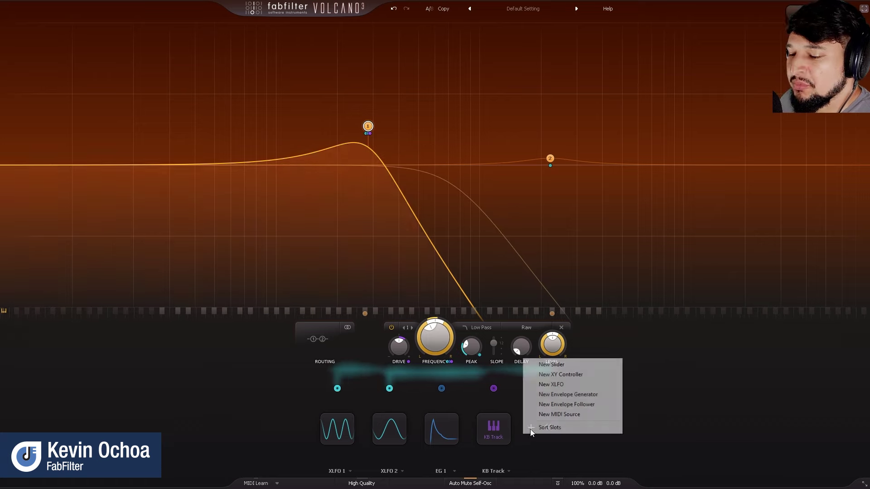
click(539, 362)
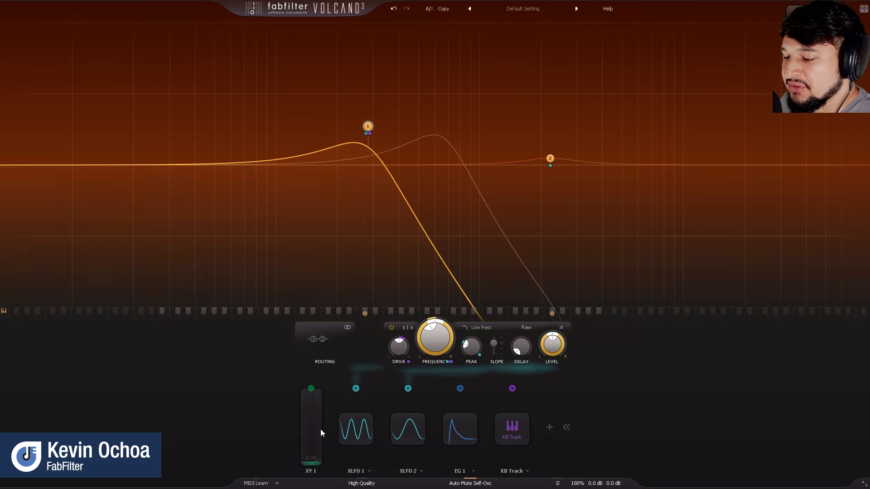
drag(318, 369, 326, 387)
click(549, 428)
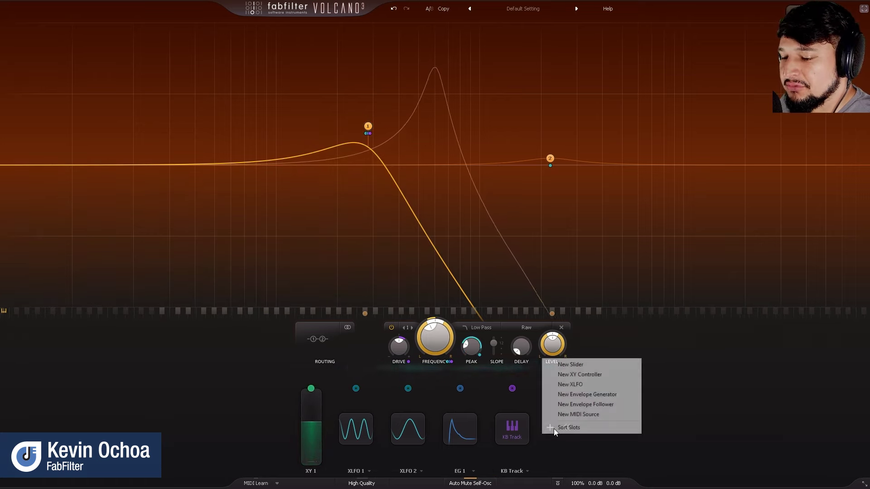
click(580, 375)
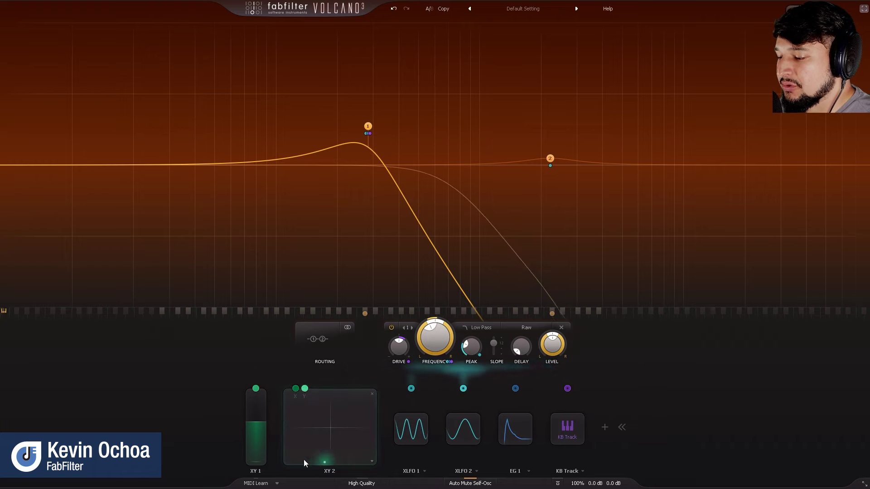
Add XLFO 3 synced to 1/16 modulating Filter 1 frequency with a slight amount
click(605, 427)
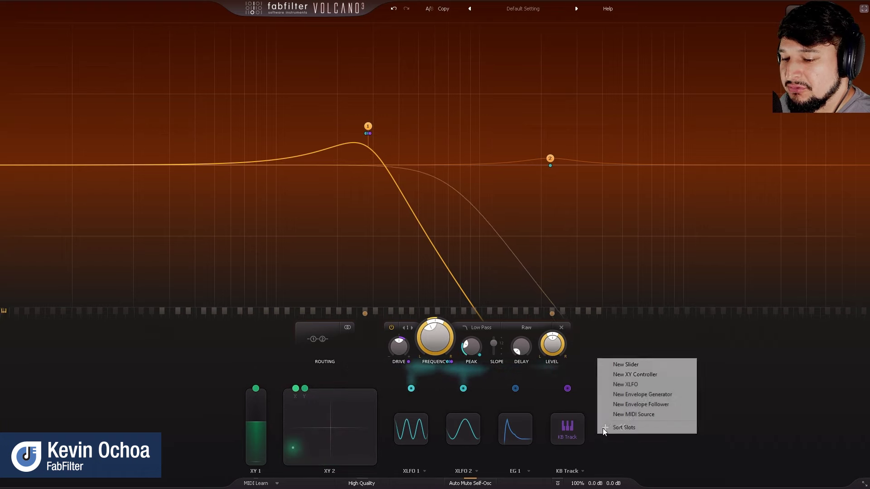
click(635, 382)
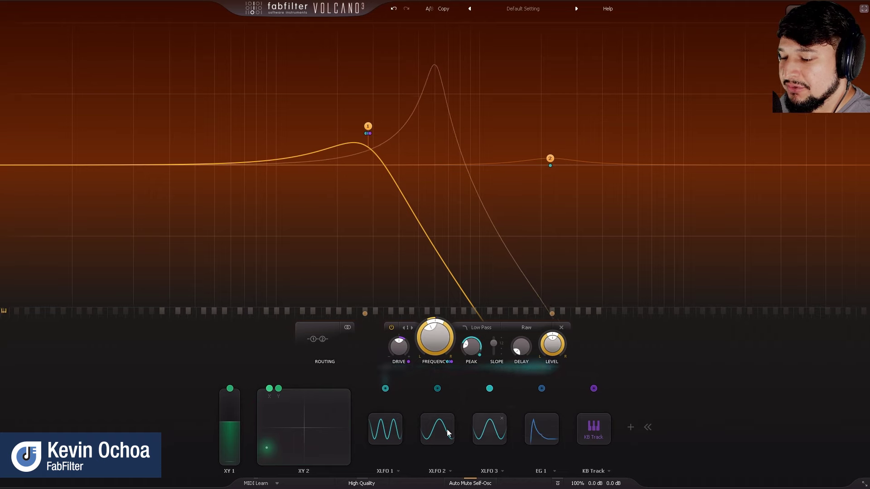
mouse_move(482, 427)
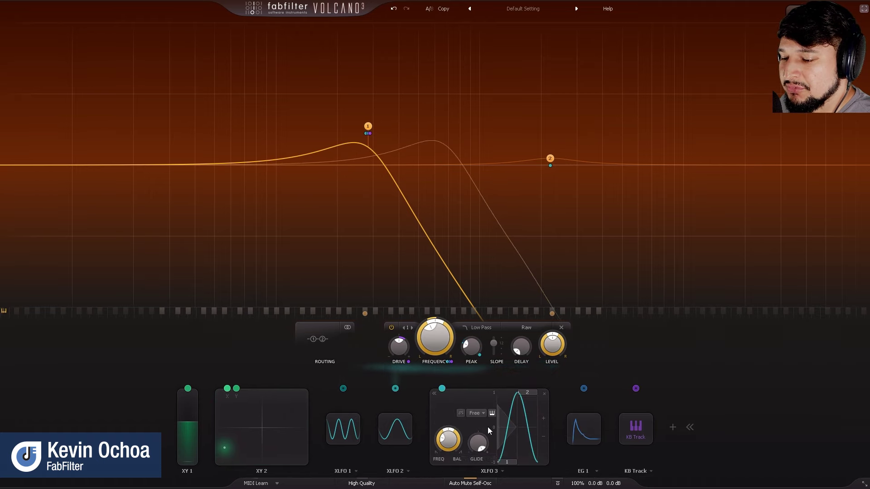
click(477, 414)
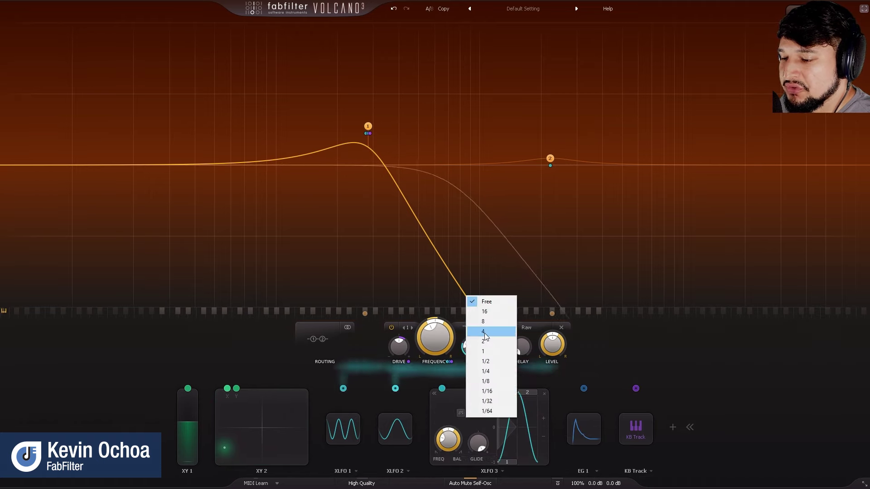
click(498, 391)
drag(442, 389, 496, 330)
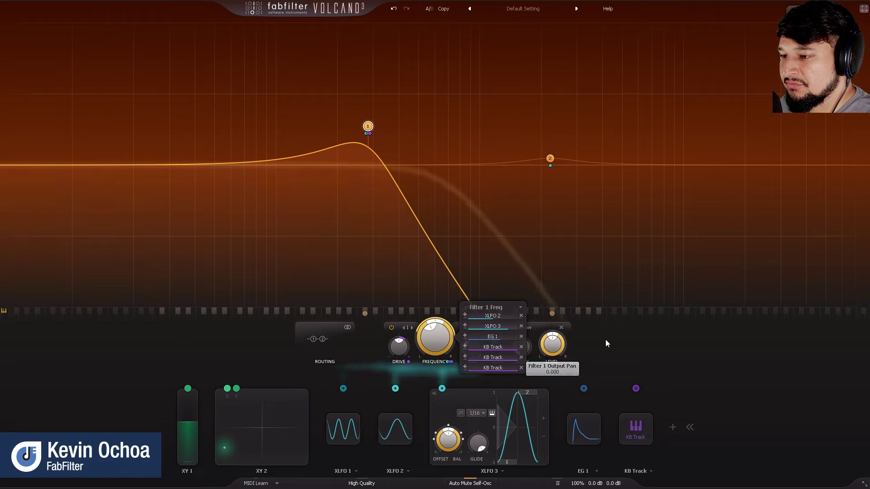
drag(507, 329, 479, 359)
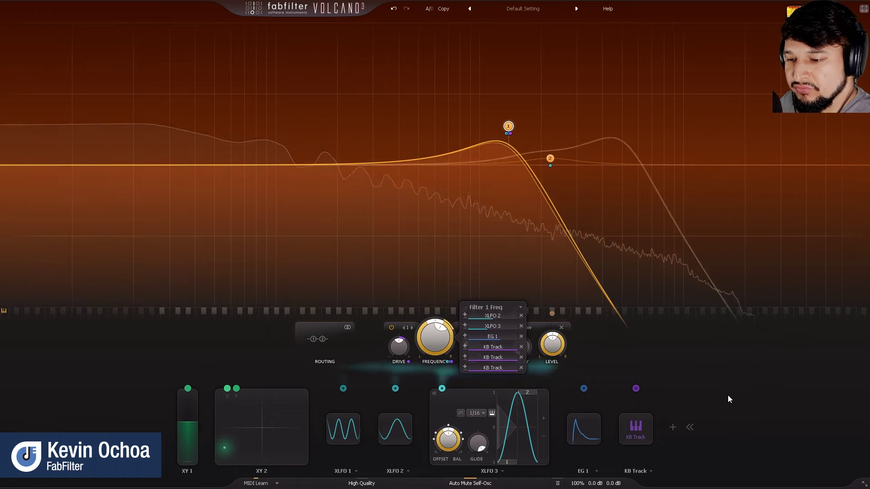
Add a new XLFO 4 source synced to 16
click(690, 428)
click(630, 428)
click(630, 428)
click(636, 427)
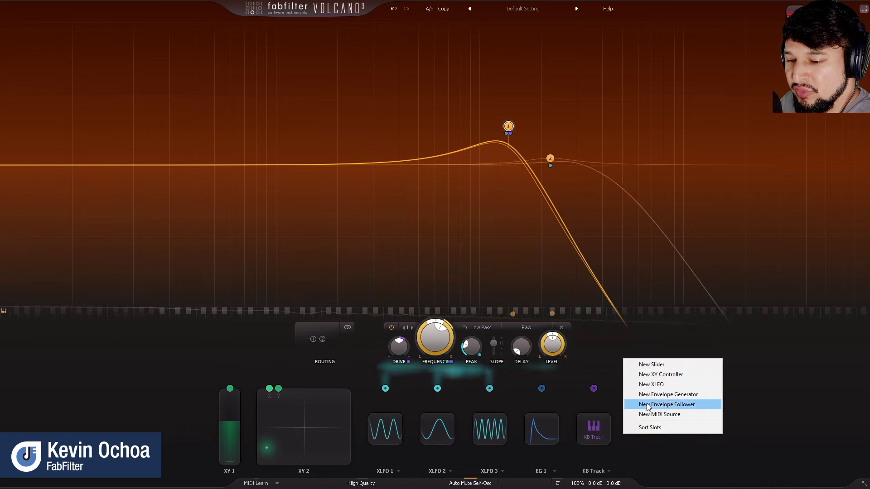
click(666, 383)
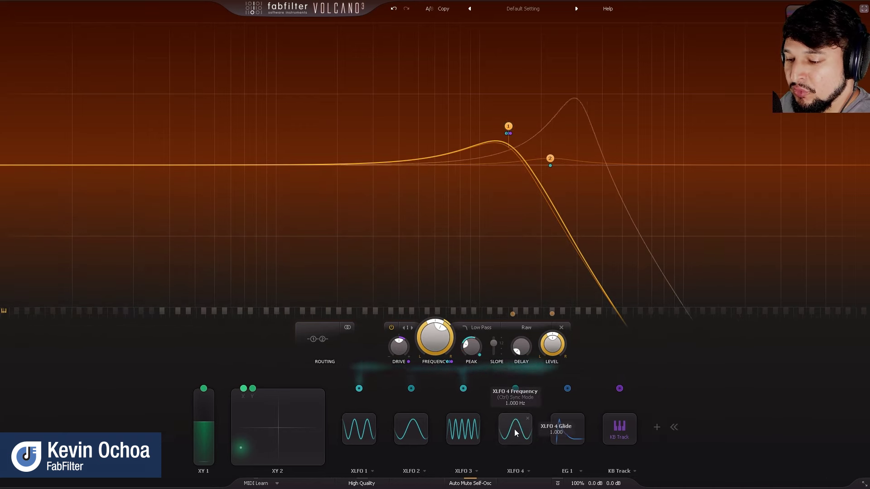
click(515, 429)
click(503, 414)
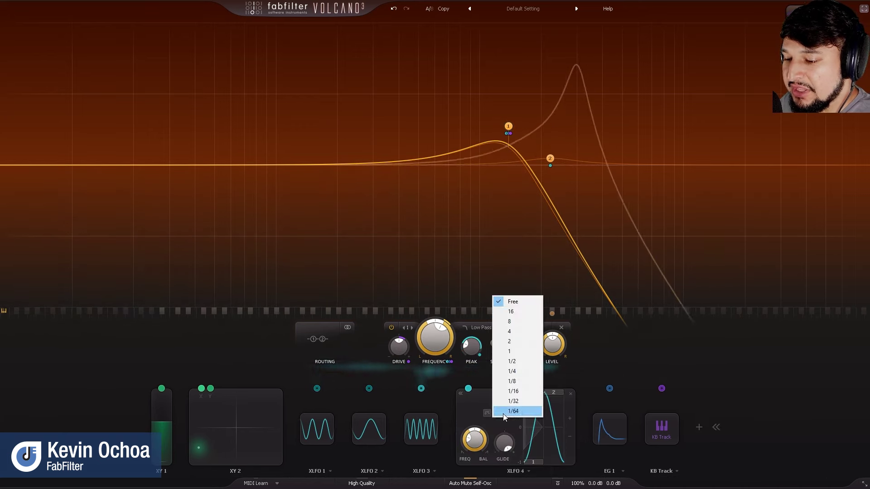
click(519, 311)
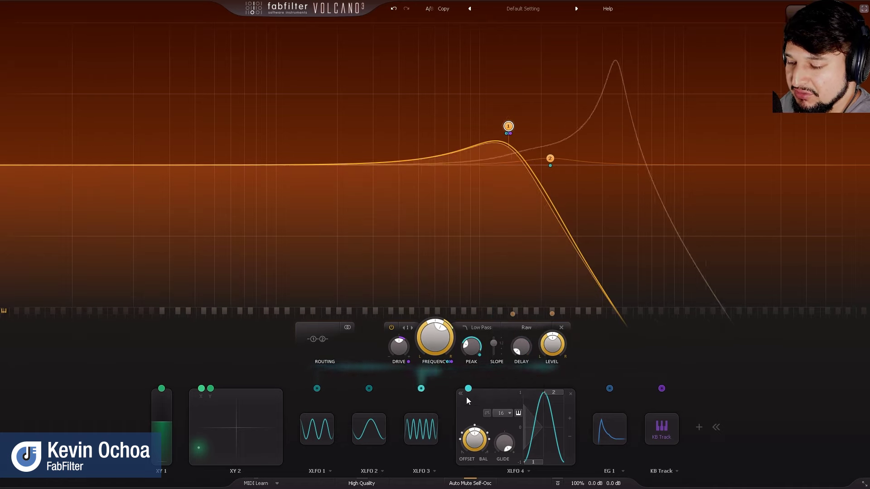
Route XLFO 4 onto XLFO 3's Filter 1 Freq modulation slot
drag(469, 392, 423, 392)
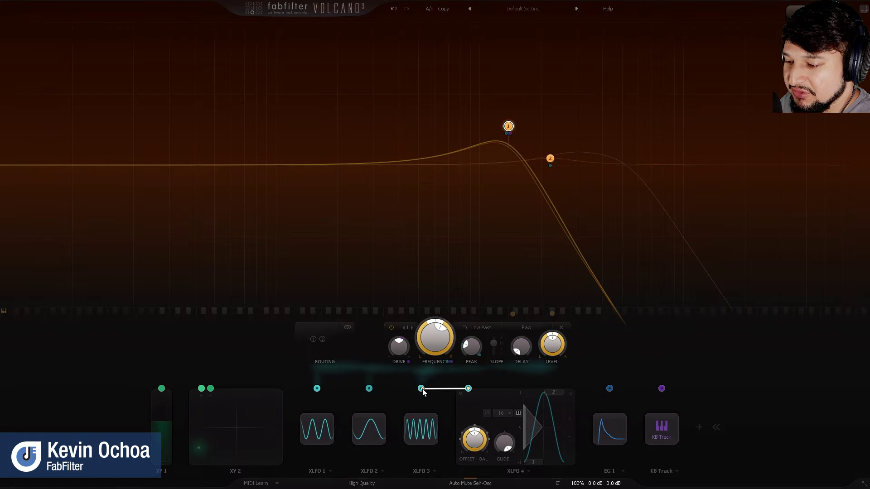
drag(424, 428, 424, 429)
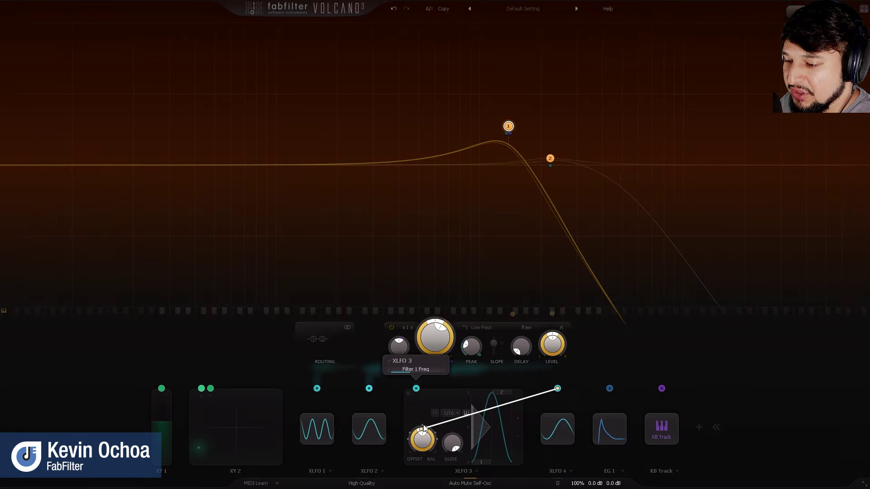
mouse_move(411, 367)
mouse_down()
mouse_move(426, 374)
mouse_move(417, 370)
mouse_up()
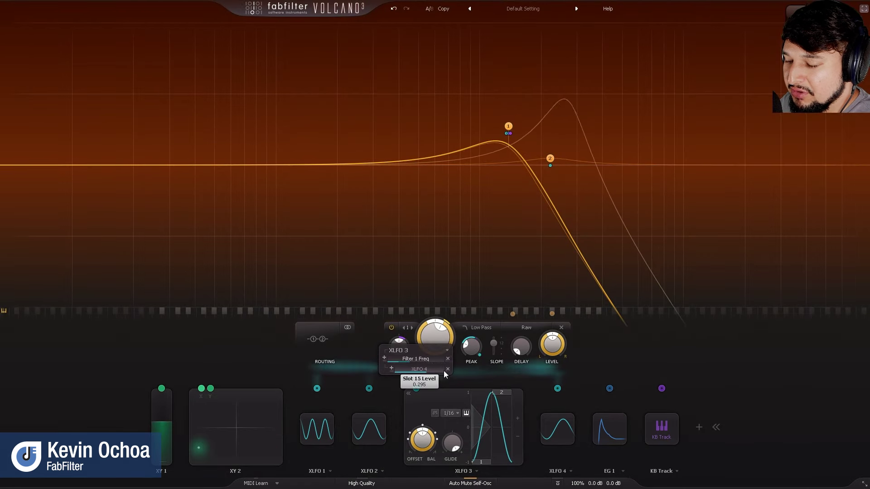
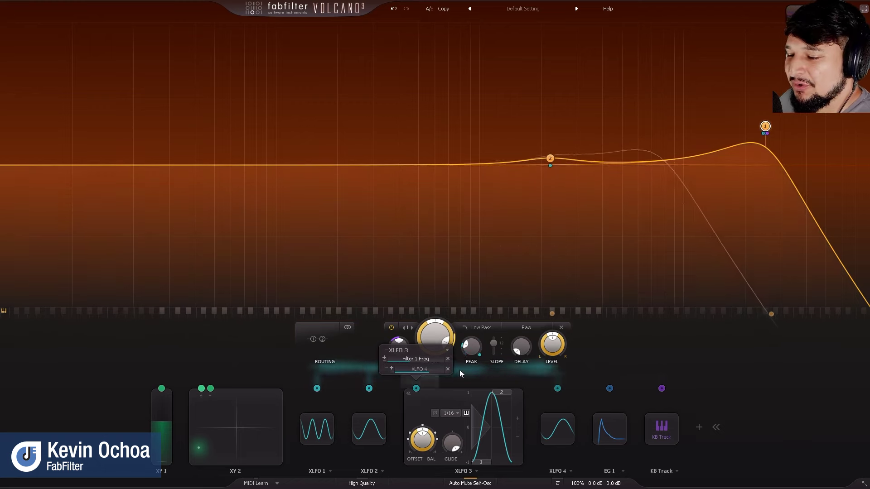
Undo the XLFO 4, XLFO 3, XY 2 and XY 1 modulators, then open the new-source list
click(393, 9)
click(393, 13)
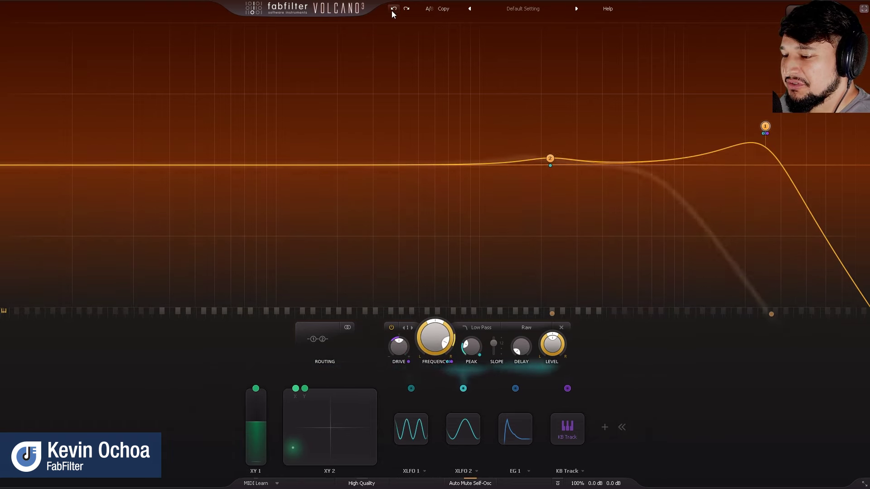
click(393, 9)
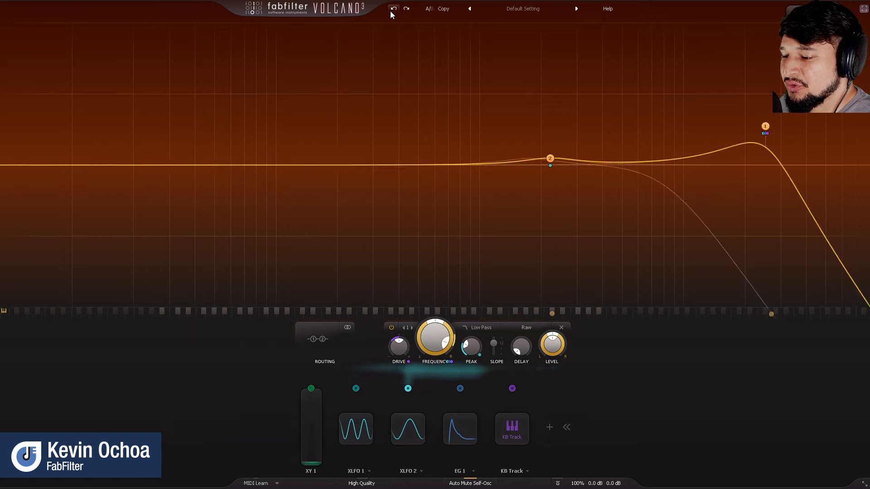
click(393, 10)
click(531, 428)
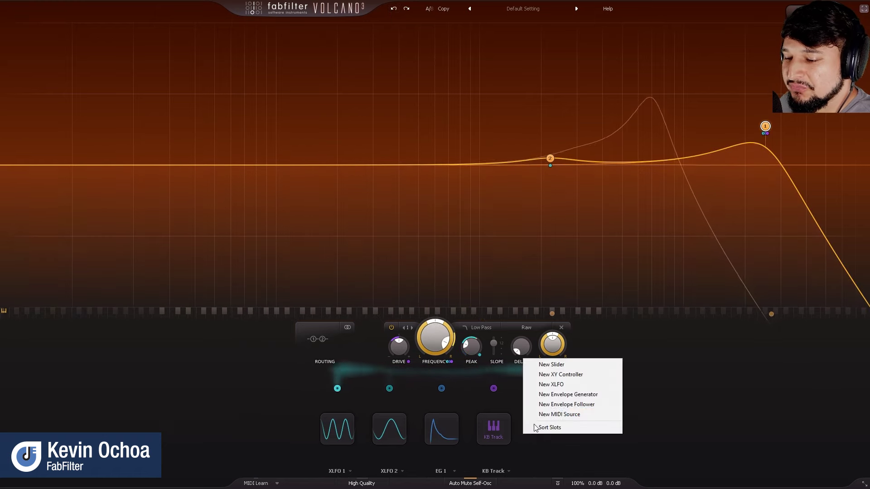
Add a new envelope generator, EG 2, and drop its sustain to zero
click(587, 395)
click(475, 439)
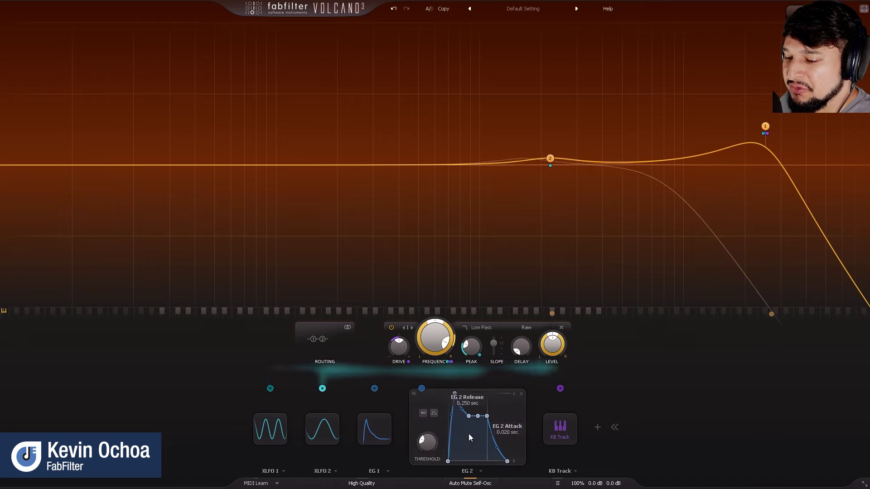
click(363, 431)
click(495, 423)
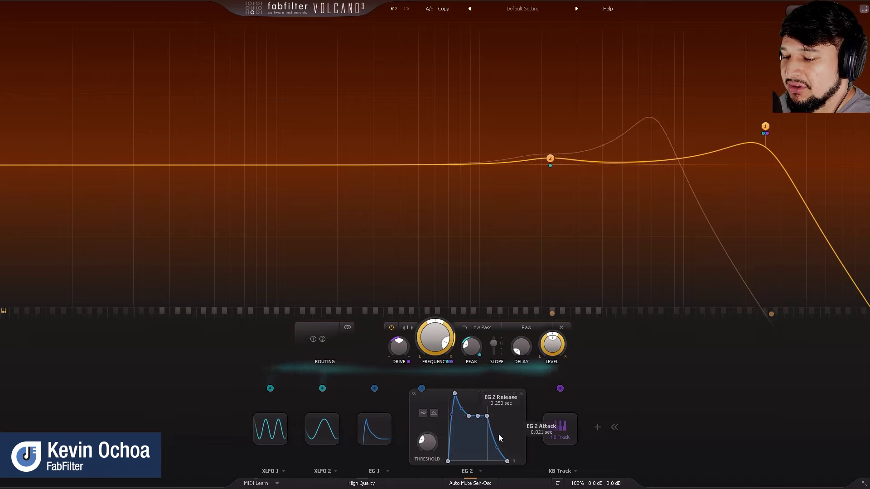
drag(480, 416, 443, 429)
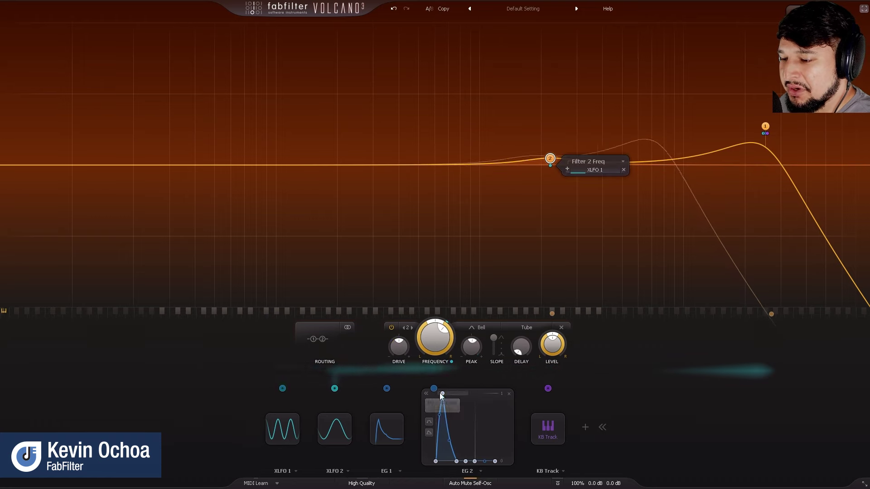
Route EG 2 to Filter 2 Peak, raise its amount, and set a straight 0.089 sec decay
drag(434, 389, 470, 343)
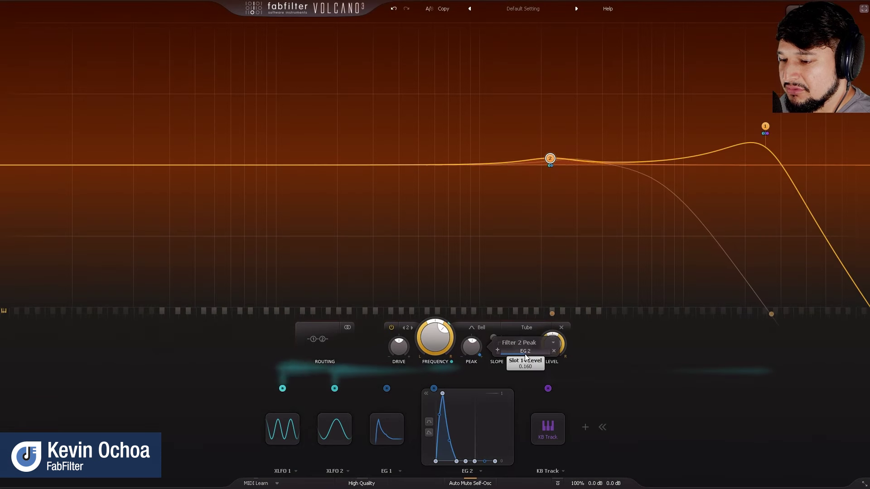
drag(544, 354, 565, 360)
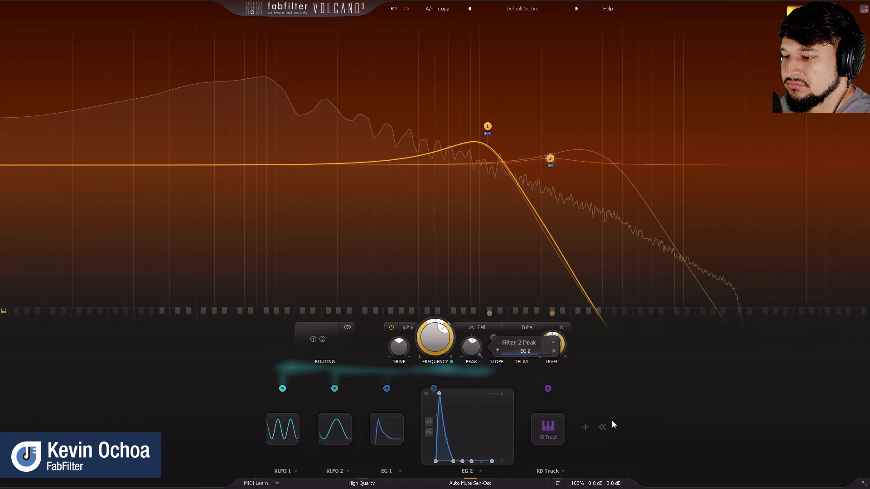
drag(447, 441, 447, 431)
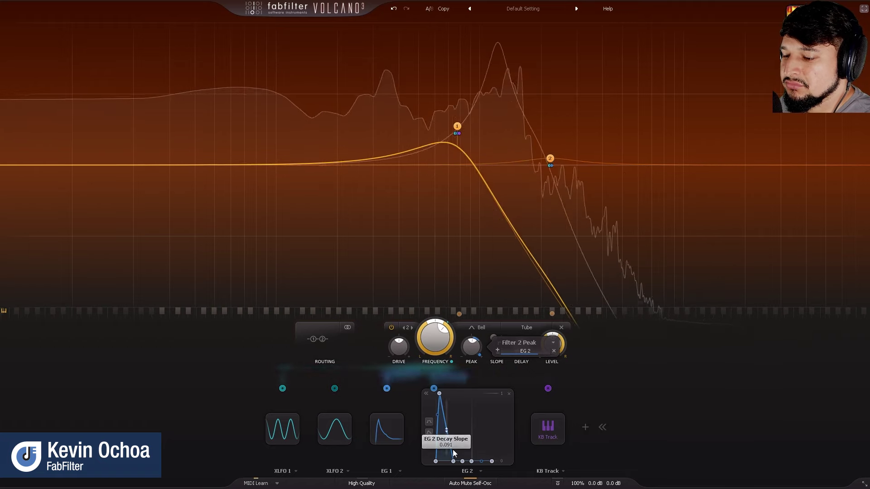
mouse_move(453, 461)
mouse_down()
mouse_move(454, 442)
mouse_move(463, 458)
mouse_move(463, 426)
mouse_move(462, 440)
mouse_move(447, 425)
mouse_move(465, 442)
mouse_move(451, 450)
mouse_up()
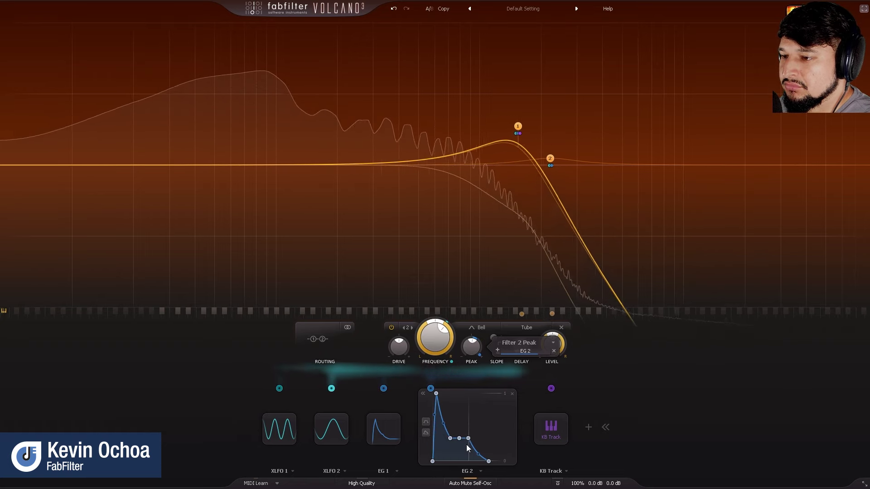
mouse_move(460, 440)
mouse_down()
mouse_move(450, 443)
mouse_move(460, 463)
mouse_move(447, 436)
mouse_up()
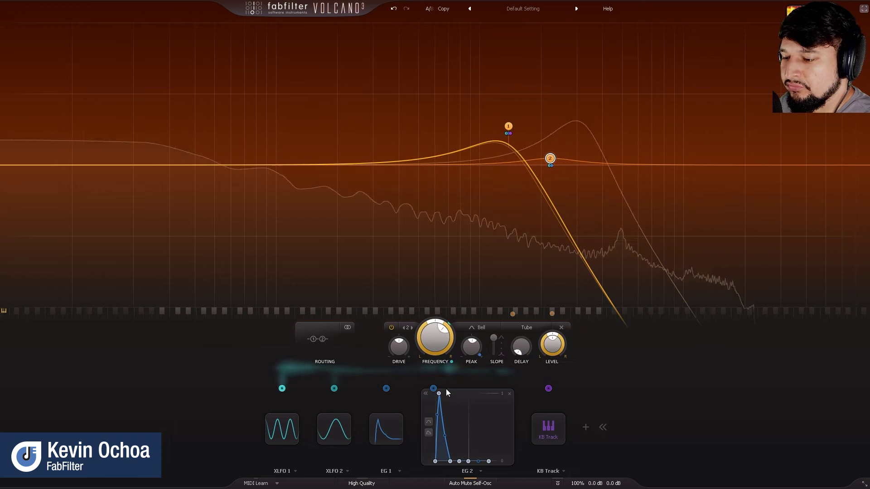
Route EG 2 to Filter 1 Peak too, setting its depth to 0.860 during playback
mouse_move(574, 157)
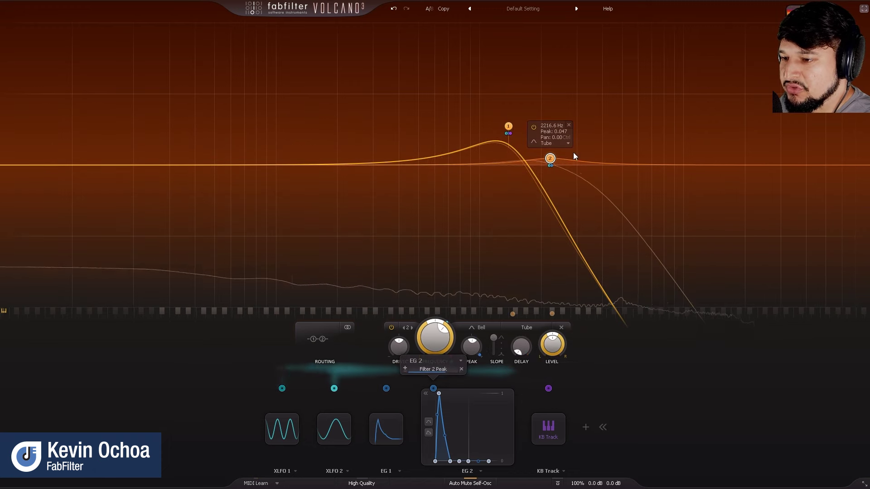
click(508, 129)
drag(437, 388, 476, 348)
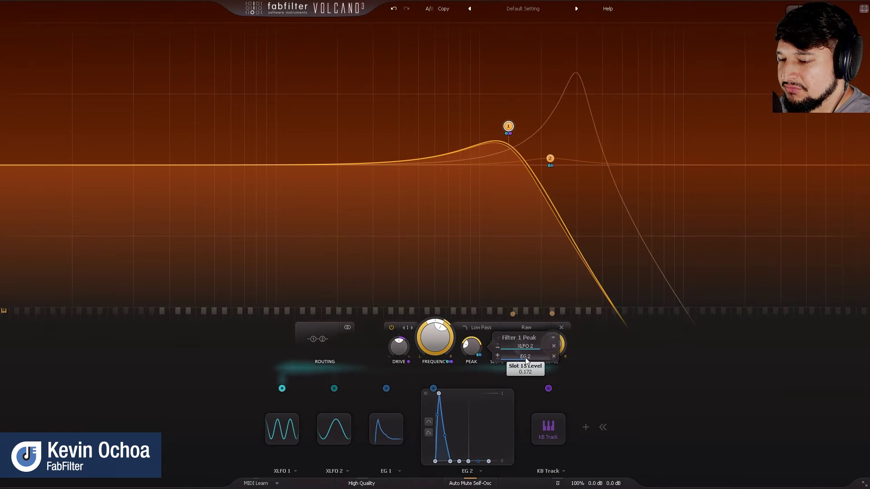
key(space)
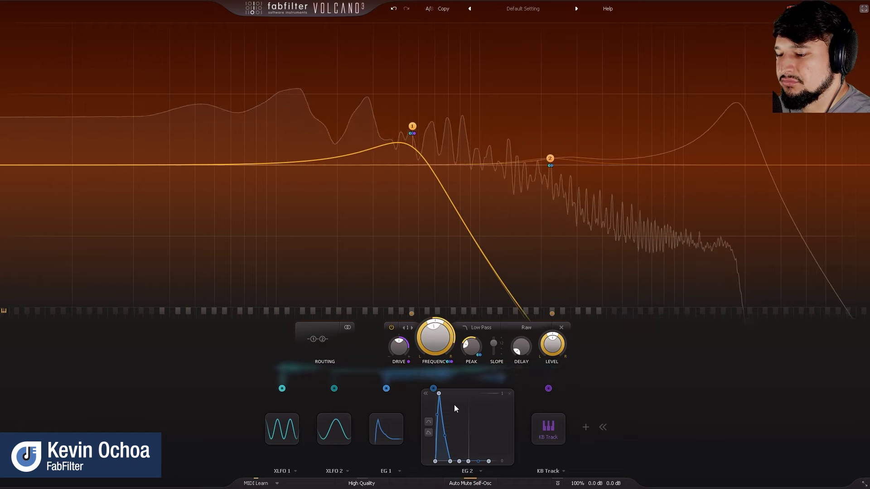
mouse_move(444, 381)
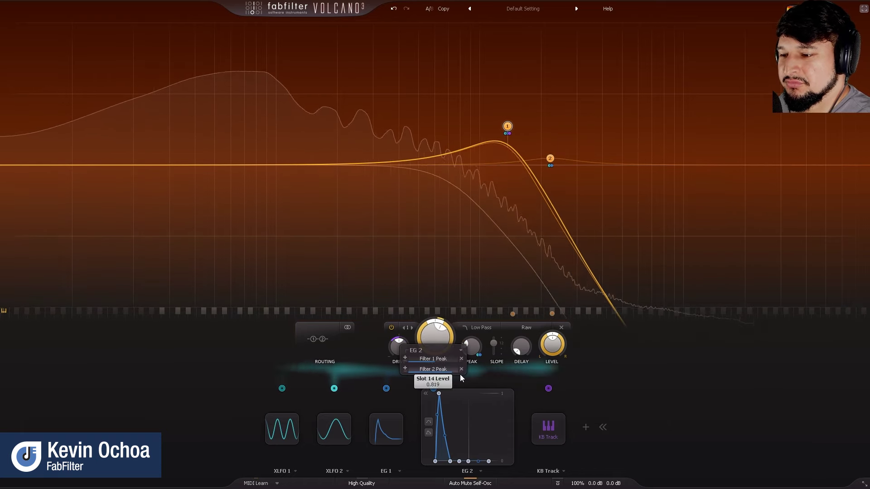
drag(460, 375, 444, 378)
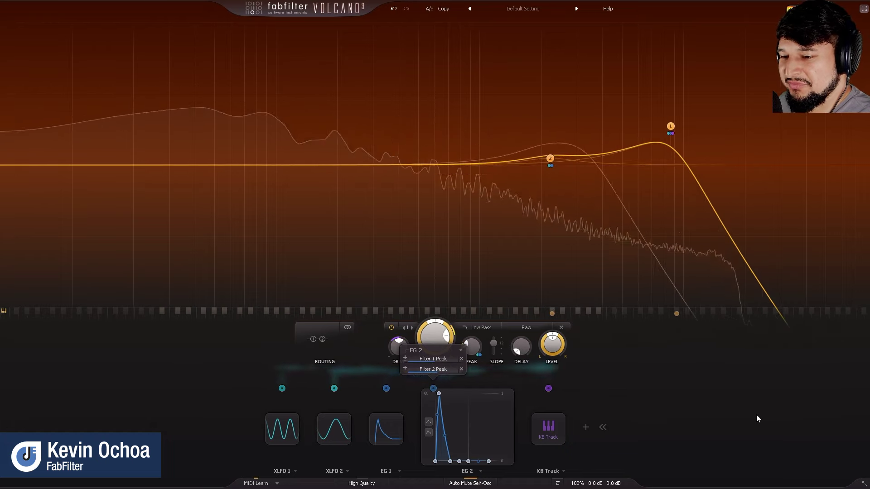
click(743, 416)
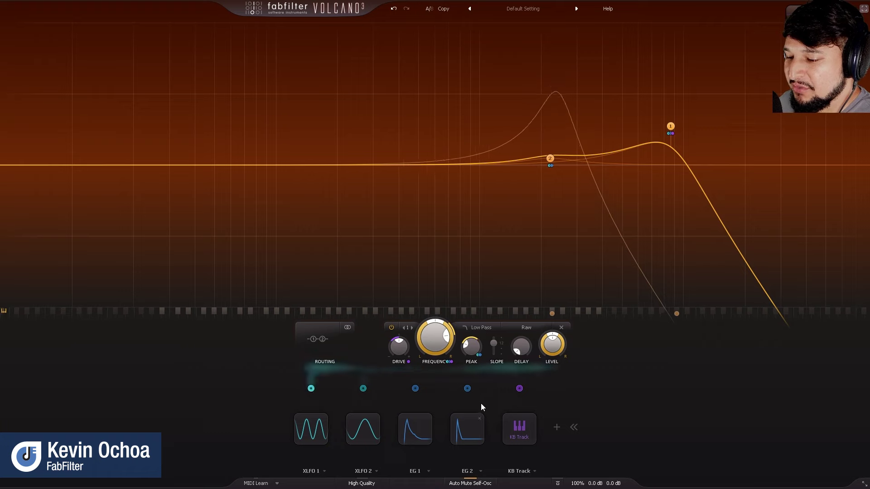
Undo the EG 2 envelope and add a new envelope follower, EF 1
click(393, 10)
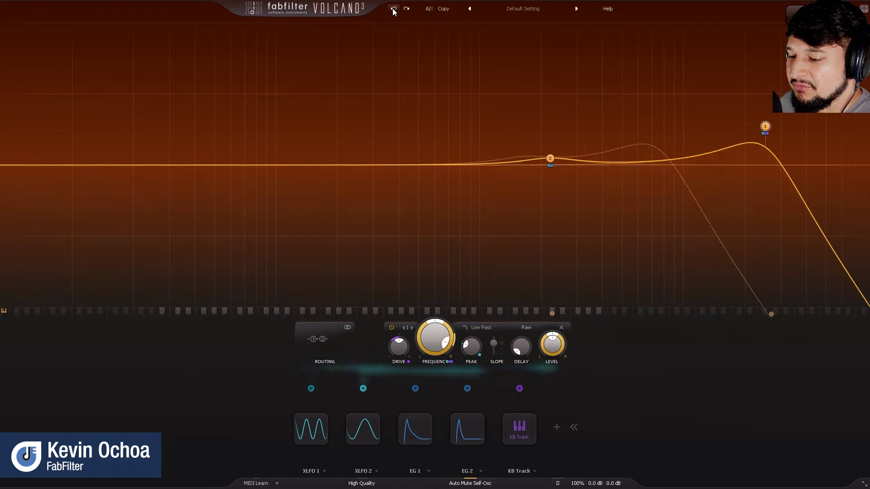
click(393, 10)
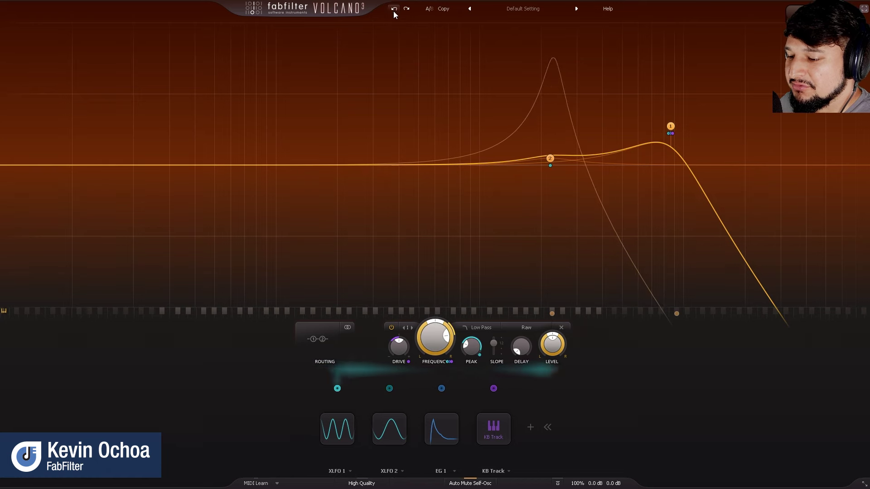
click(531, 428)
click(532, 430)
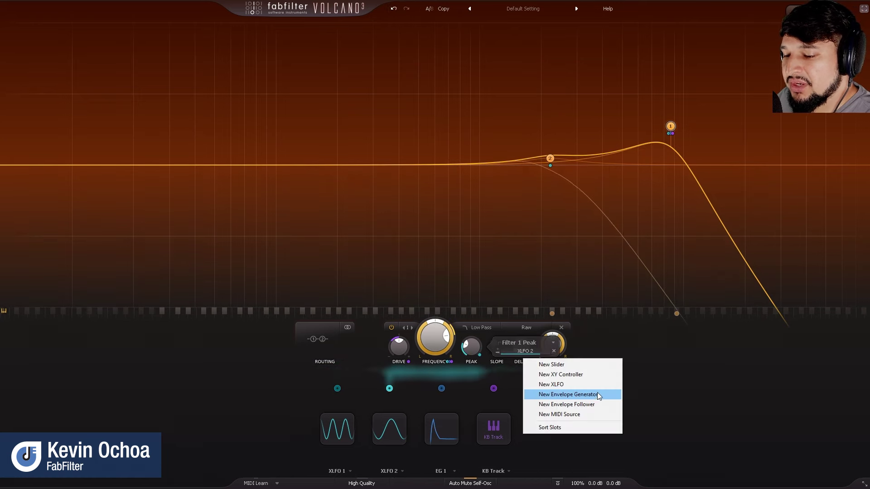
click(566, 405)
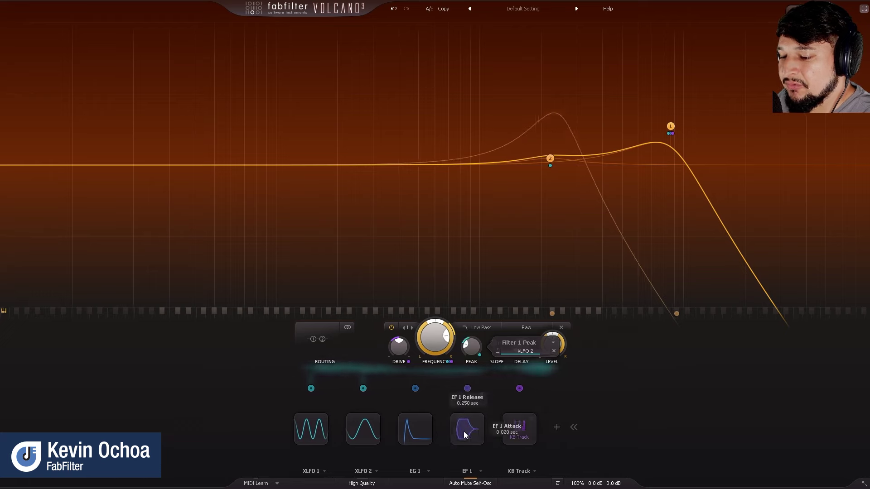
Keep EF 1 on normal input and set its detection mode to Transient
click(459, 433)
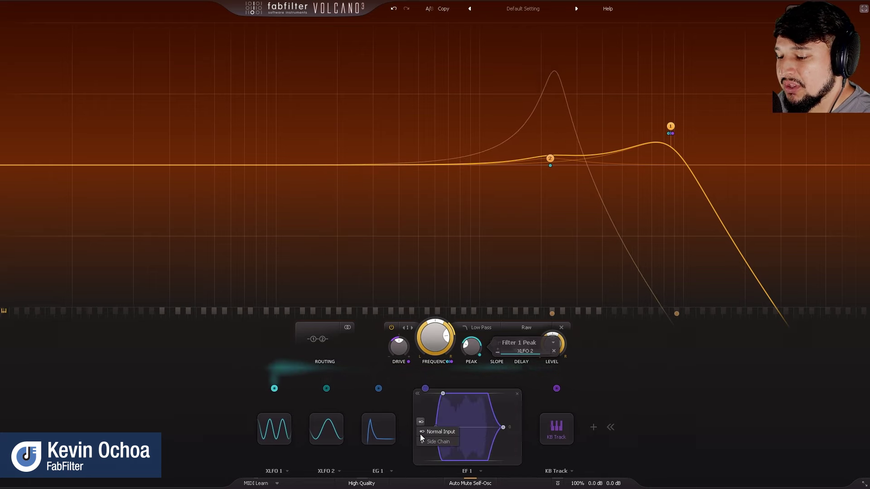
click(421, 433)
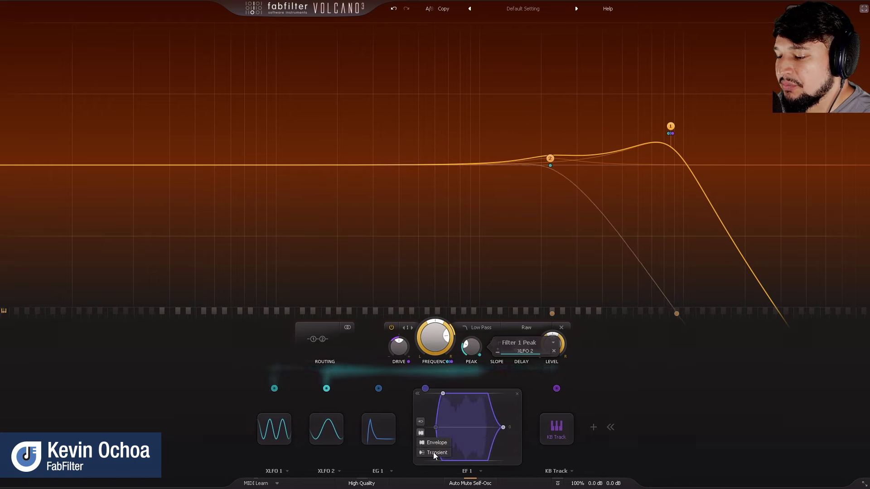
click(438, 442)
click(420, 432)
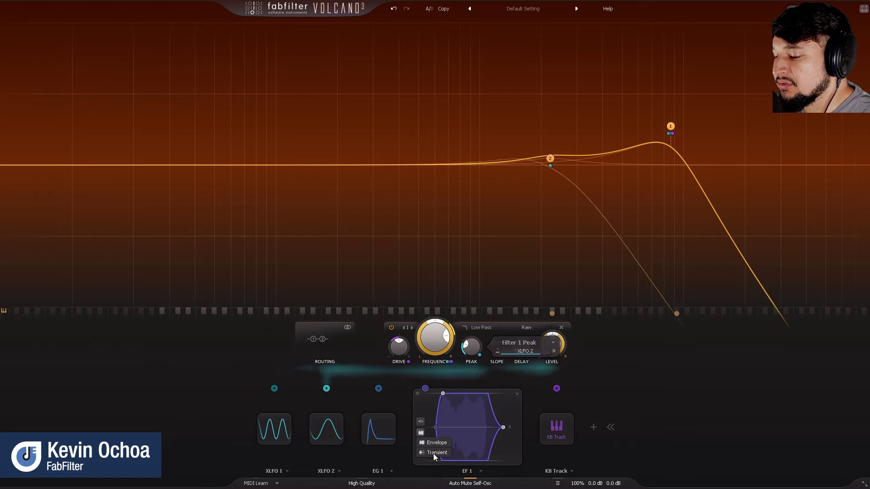
click(433, 454)
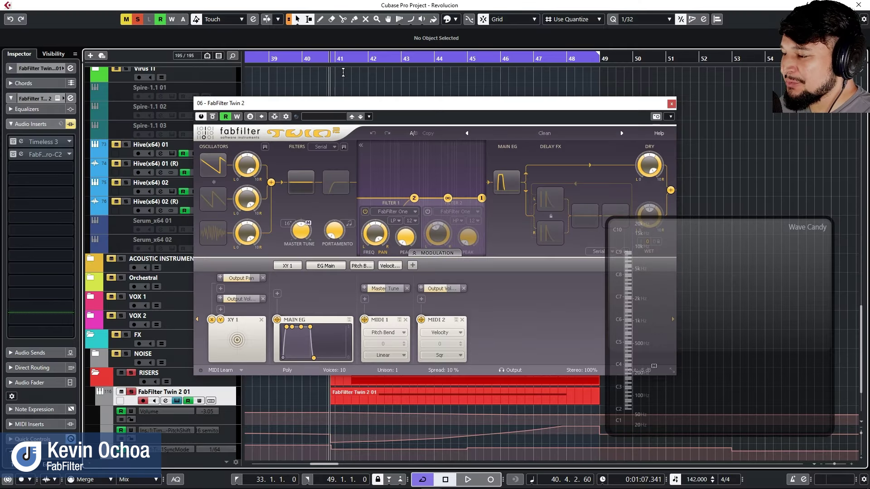
Compare the riser with inserts bypassed, then select Timeless 3 and set playback before bar 41
click(70, 124)
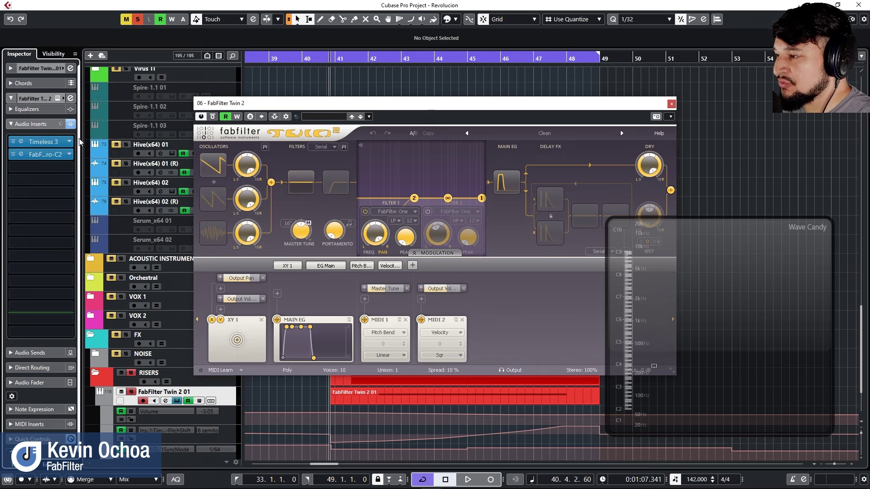
click(71, 124)
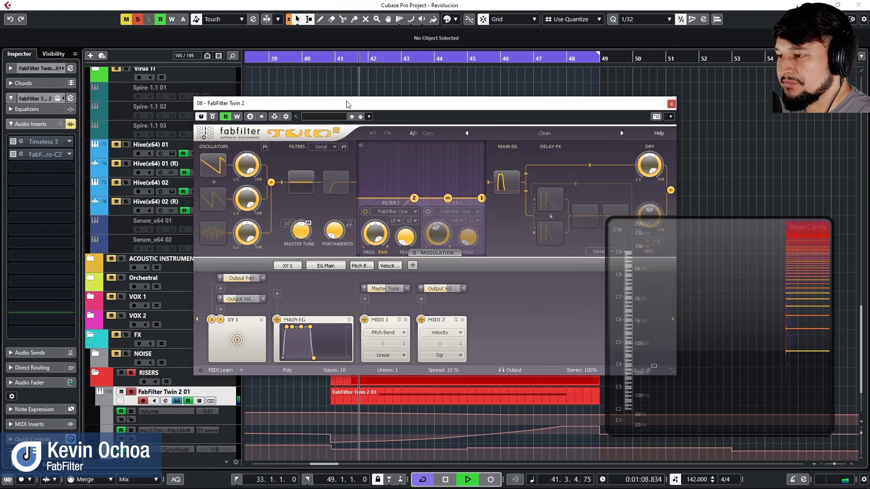
key(space)
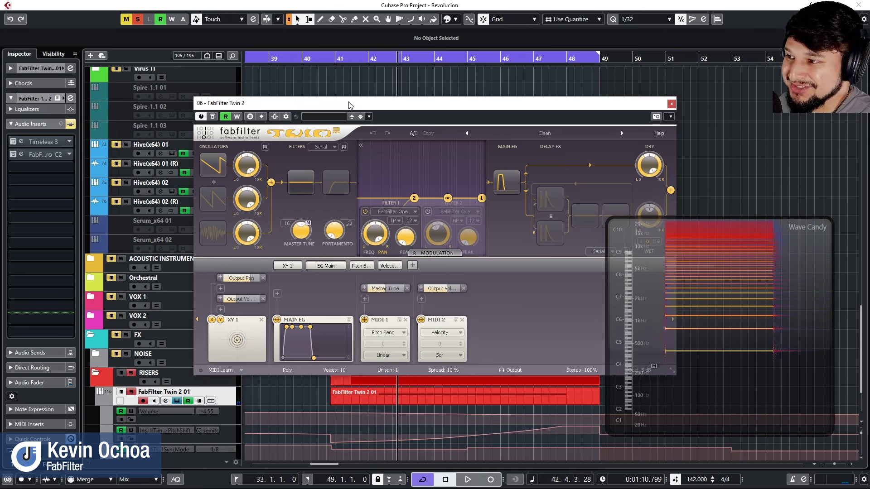
click(52, 145)
click(333, 59)
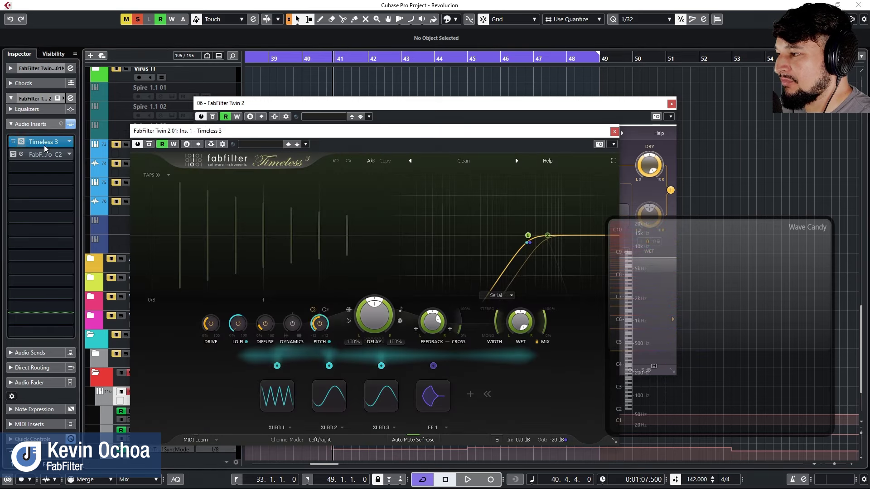
Play the riser through Timeless 3 with the Twin 2 window closed and windows rearranged
key(space)
click(671, 104)
drag(461, 136, 506, 107)
drag(666, 273, 688, 281)
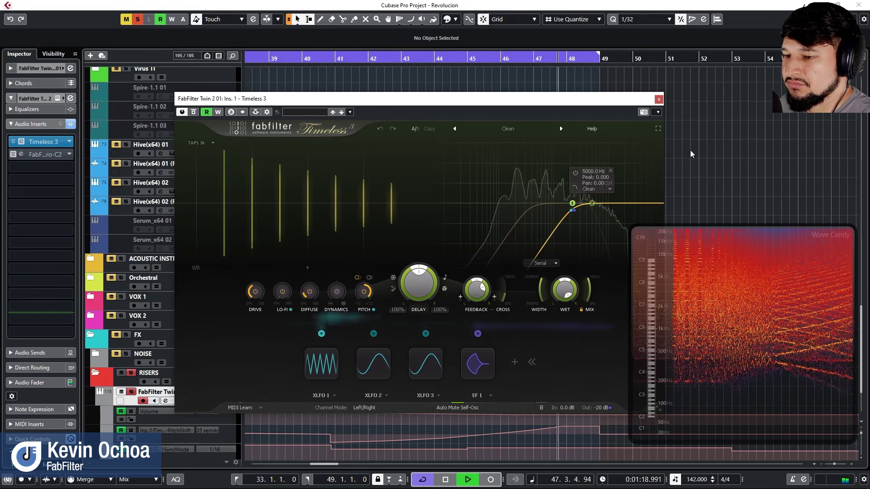
scroll(693, 145, down, 3)
click(584, 103)
key(space)
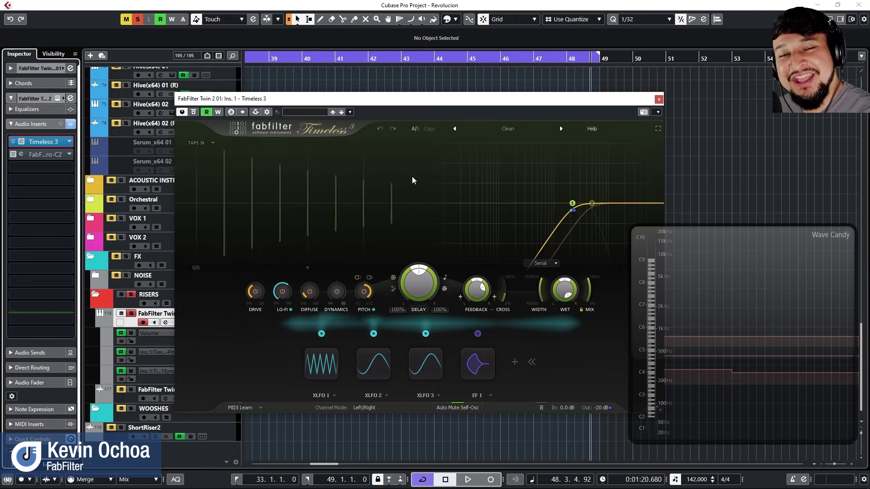
Check the Pro-C 2 compressor, then zoom the arrangement in around bar 41
click(21, 154)
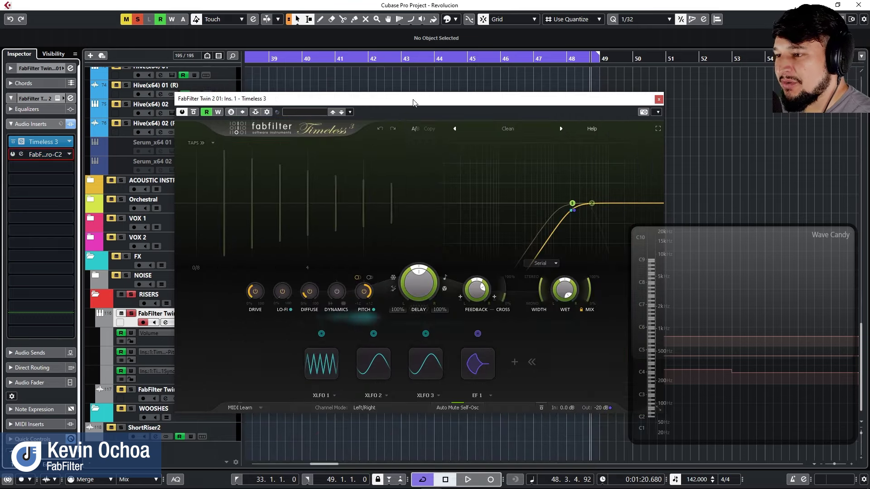
click(640, 88)
drag(319, 60, 262, 398)
scroll(255, 314, up, 5)
scroll(301, 336, up, 1)
scroll(375, 313, down, 1)
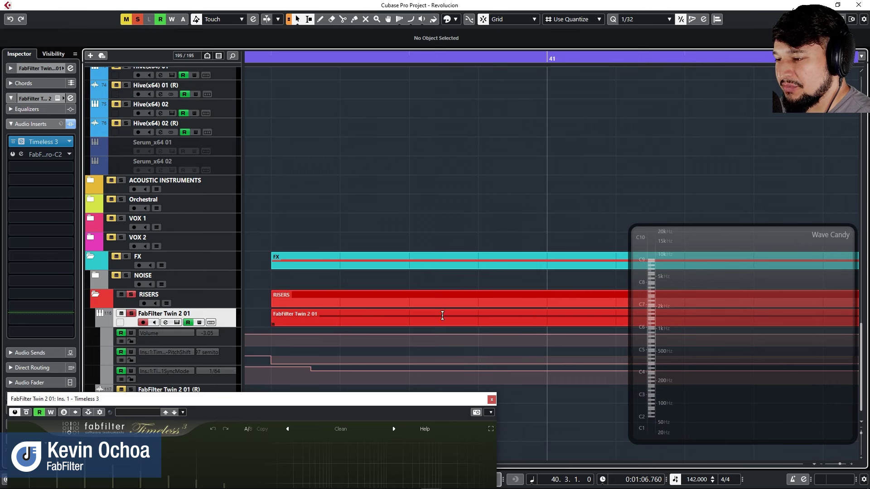
Pick a note value for Timeless 3's synced delay time and close its window
drag(279, 402, 446, 61)
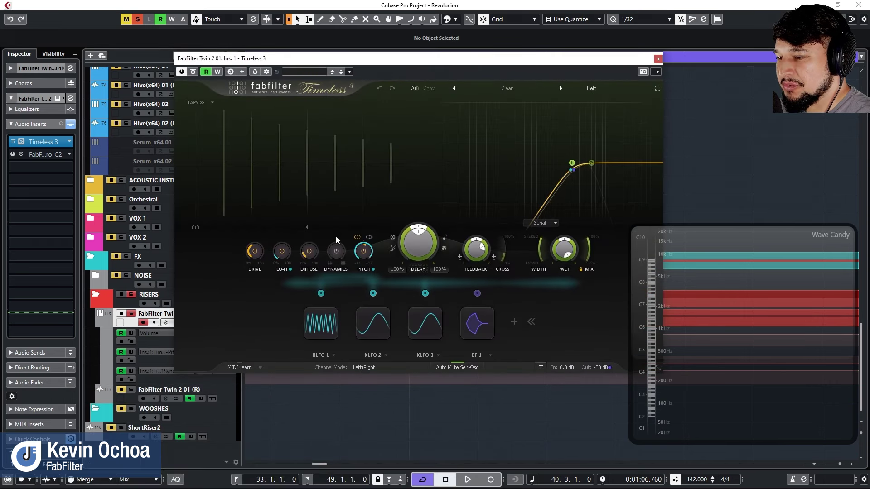
scroll(336, 236, up, 3)
click(445, 236)
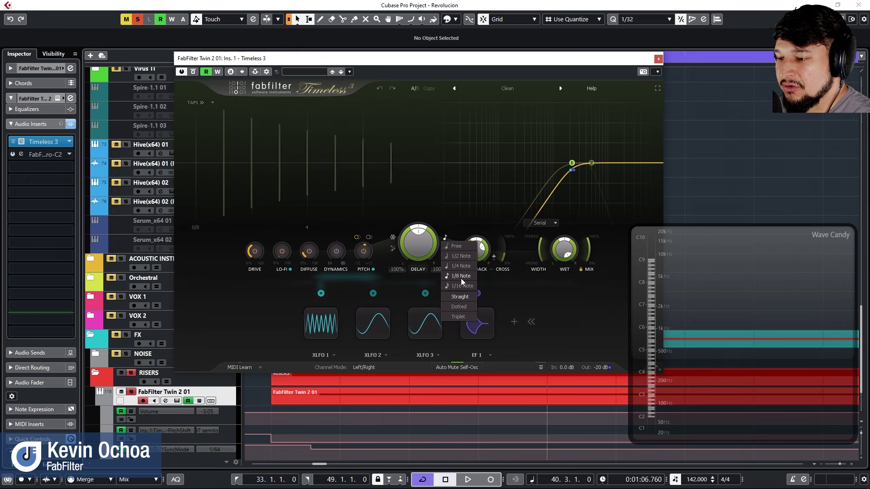
click(659, 59)
click(658, 59)
Select the riser's PitchShift and SyncMode automation lanes across bars 40–48
scroll(485, 213, up, 4)
scroll(425, 341, down, 8)
click(229, 356)
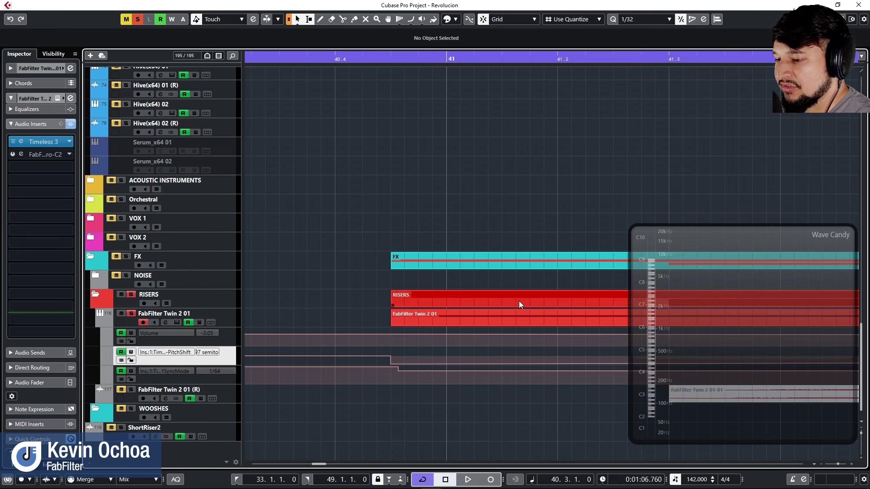
scroll(295, 291, down, 2)
scroll(302, 290, down, 3)
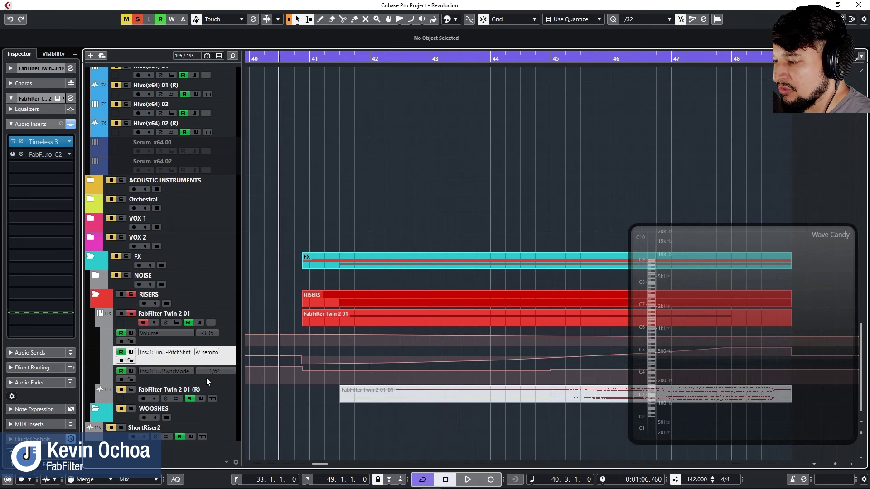
click(206, 379)
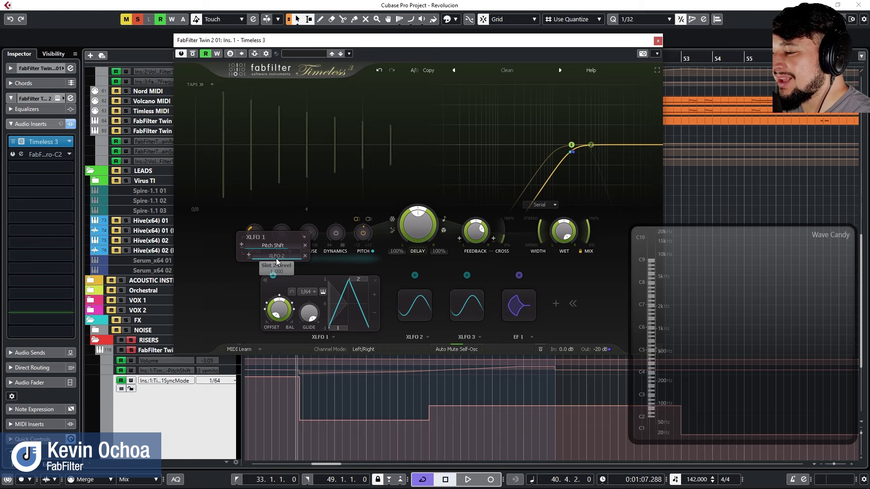
Play the riser and confirm XLFO 1's rate stays at 1/8
key(space)
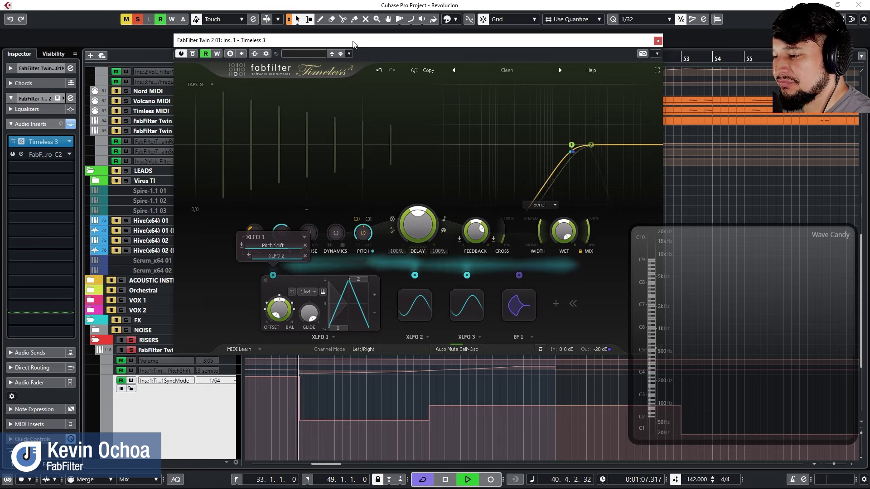
click(309, 293)
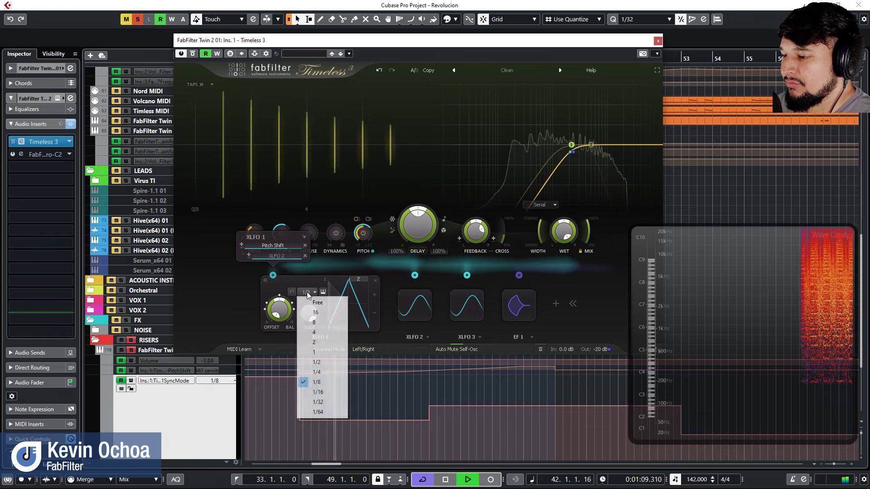
click(294, 280)
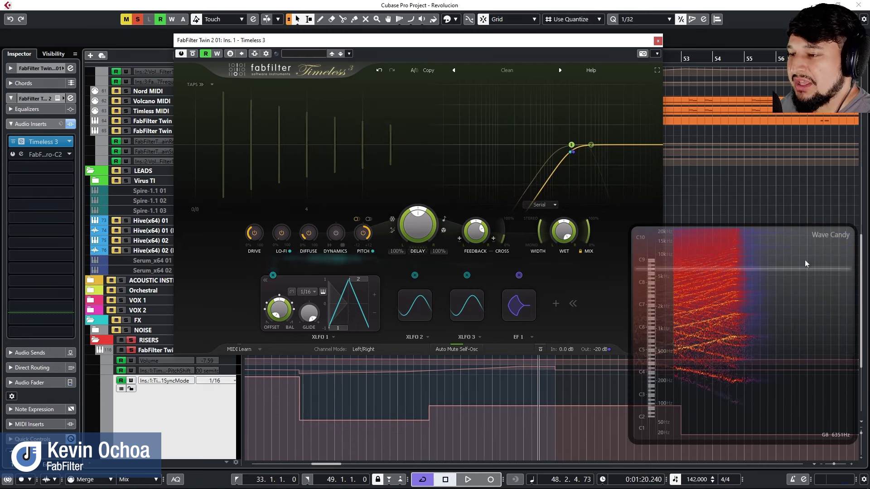
drag(353, 43, 358, 77)
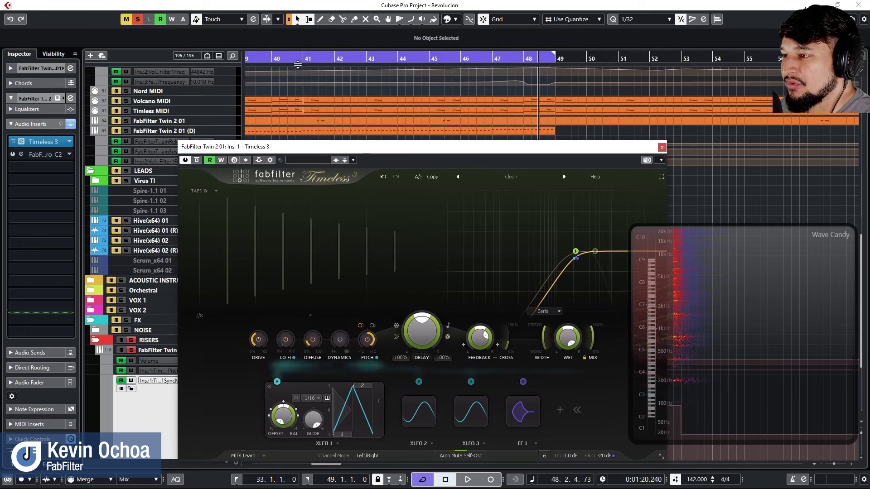
drag(358, 162, 337, 45)
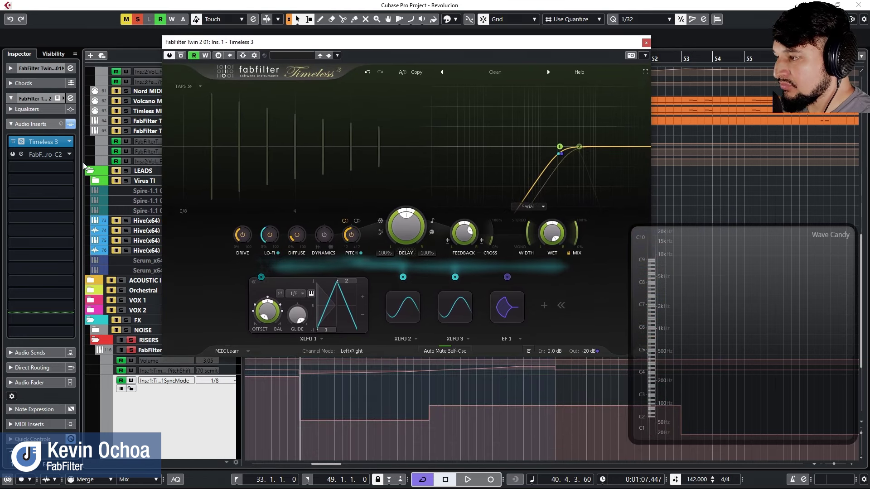
Shift Pro-C 2 and Timeless down a slot and load a new Timeless 3 first
mouse_move(46, 154)
mouse_down()
mouse_move(47, 164)
mouse_move(45, 154)
mouse_up()
click(13, 155)
click(43, 142)
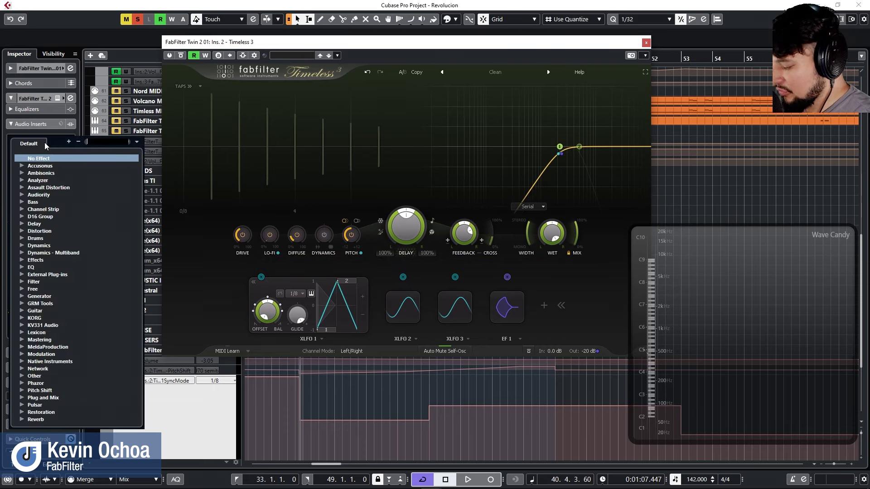
text(TUN)
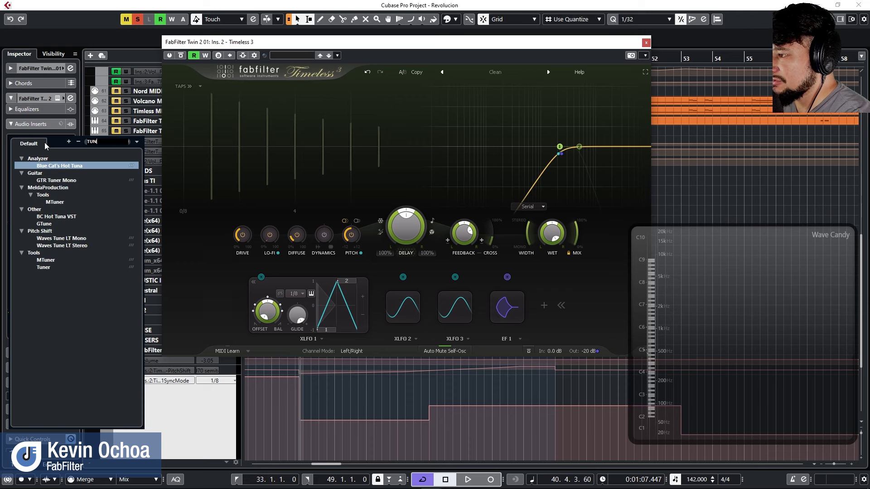
key(BackSpace)
key(BackSpace)
text(IM)
double_click(54, 173)
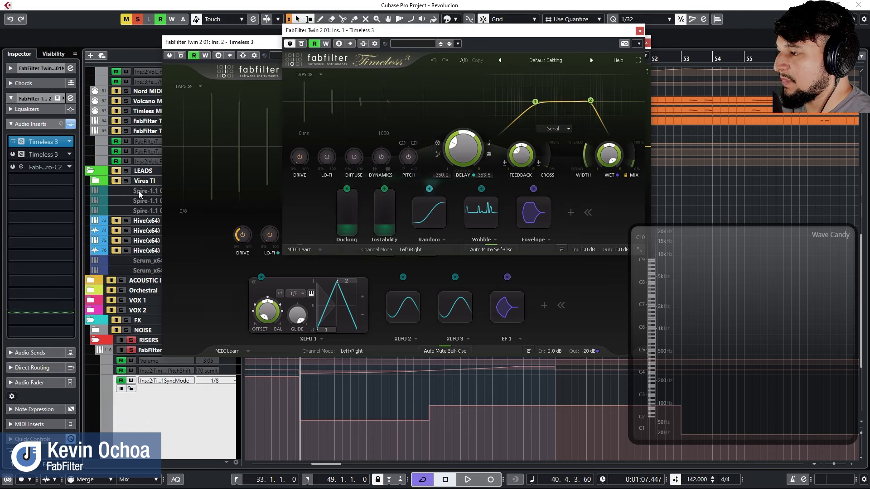
Close both Timeless 3 windows, add a Mute automation lane, and shrink the SyncMode lane
click(639, 32)
click(645, 42)
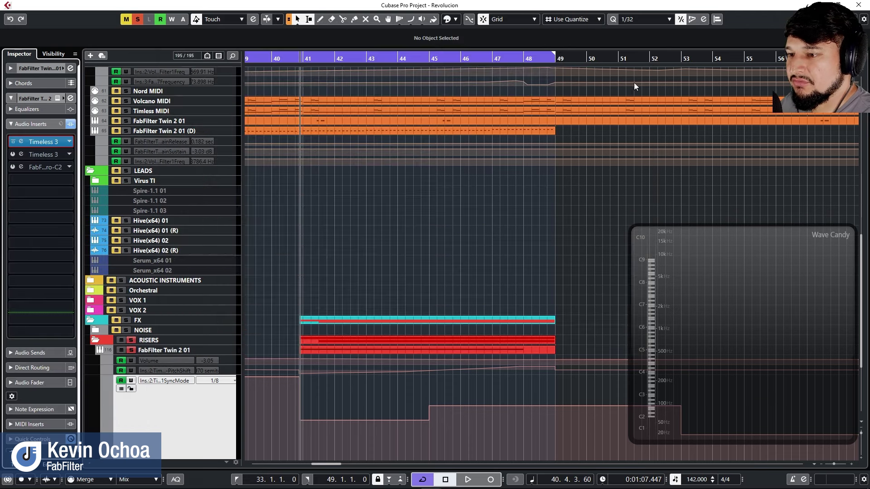
scroll(121, 402, down, 5)
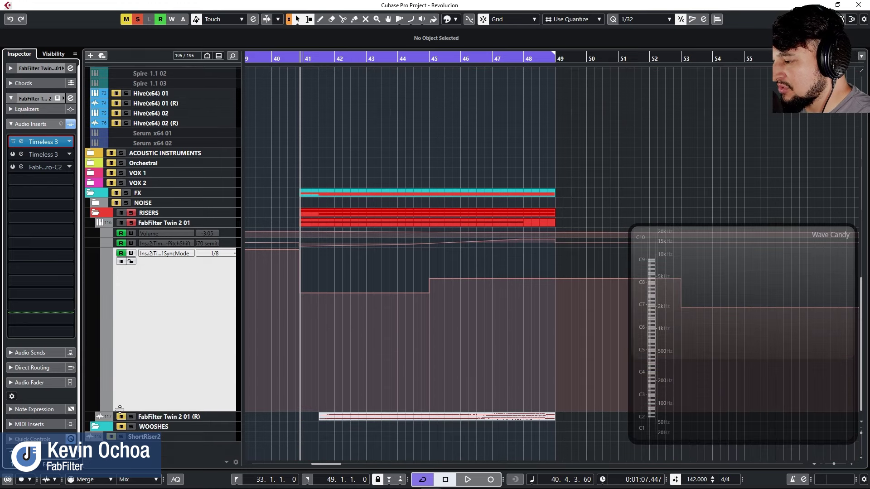
click(104, 407)
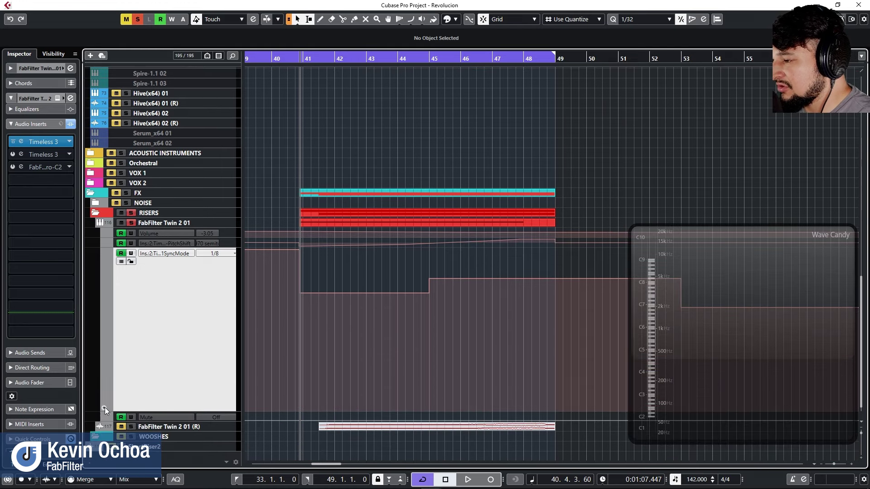
key(z)
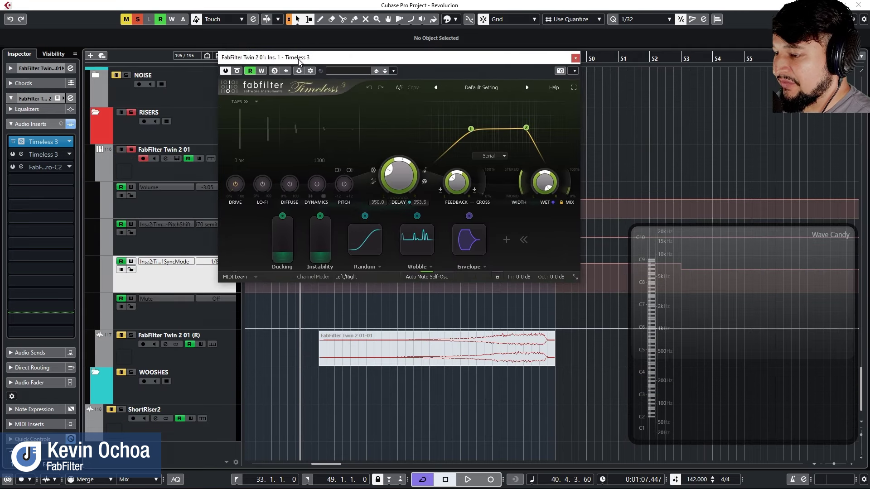
Enlarge Timeless 3 to Large, keep the Clean preset, and raise delay mix to 100%
click(575, 277)
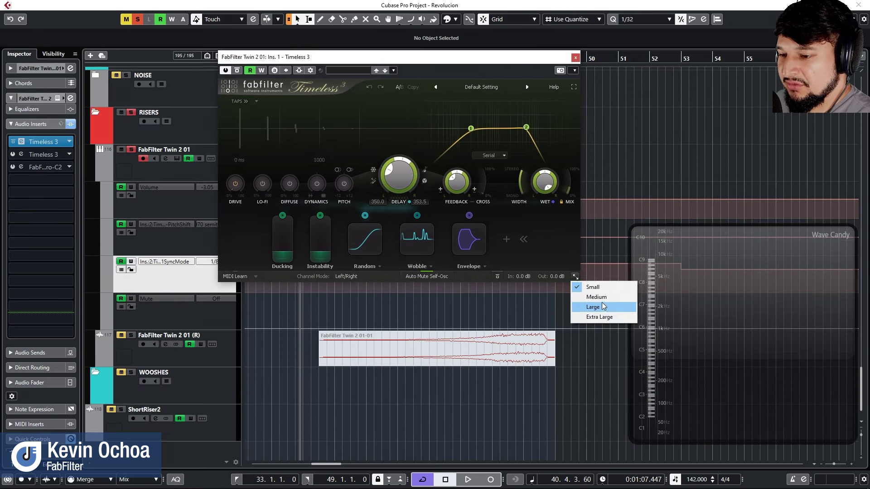
click(603, 306)
drag(382, 61, 386, 193)
click(442, 174)
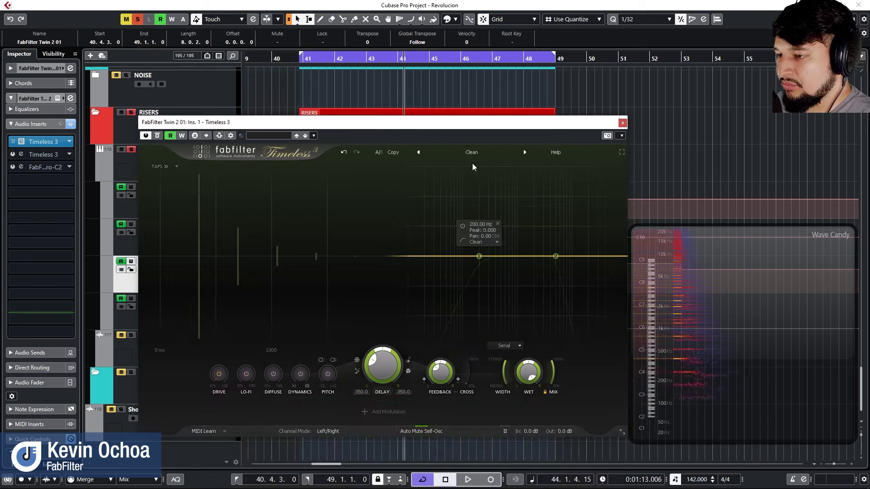
click(472, 153)
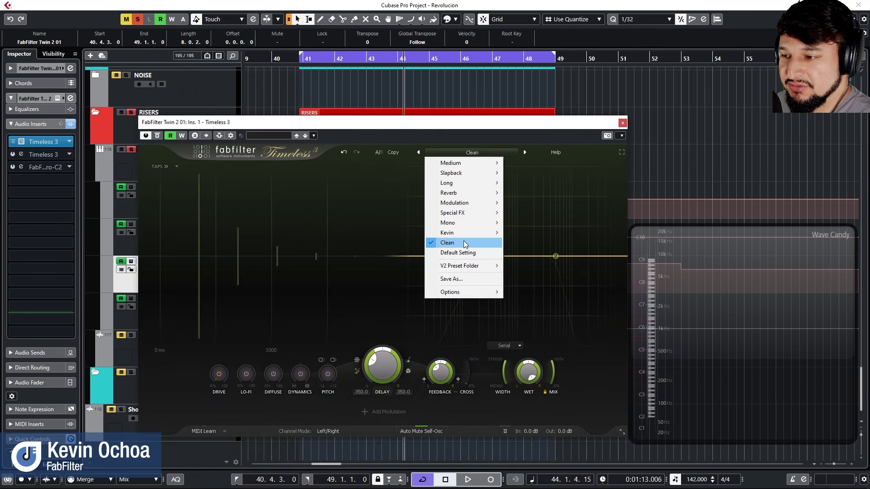
click(558, 386)
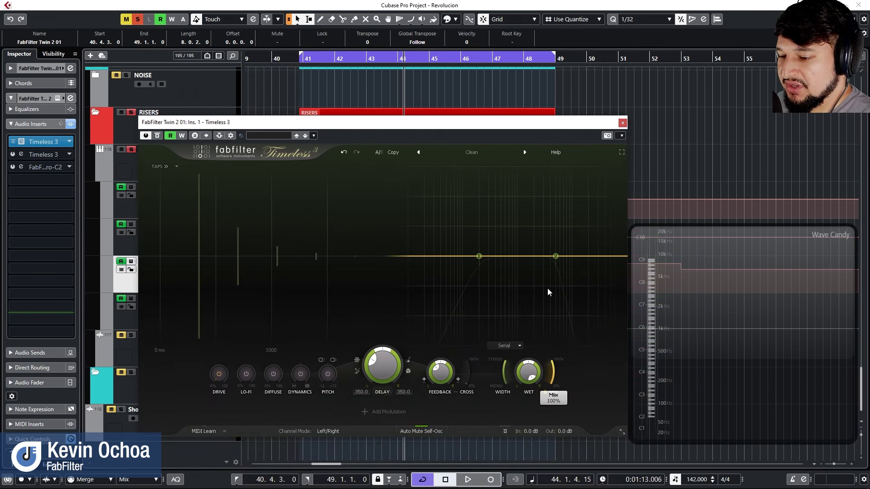
drag(556, 313, 551, 268)
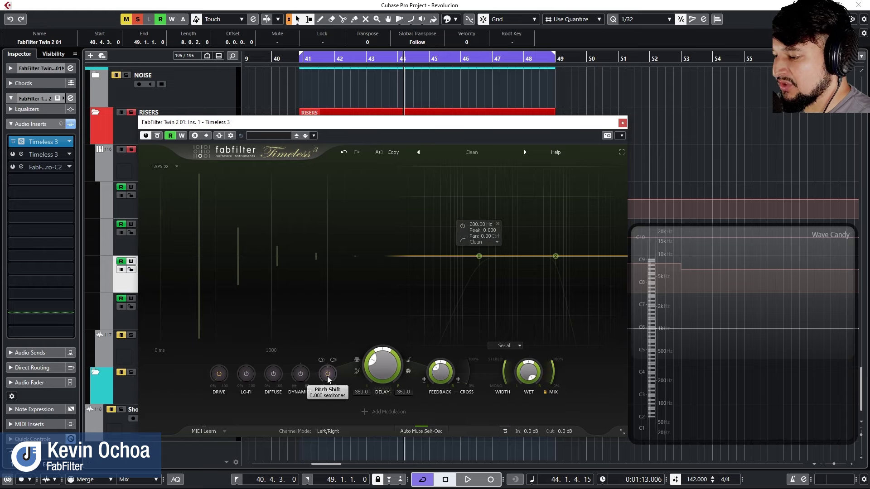
From just before bar 41, write automation of the pitch shift rising to 12 semitones
click(298, 62)
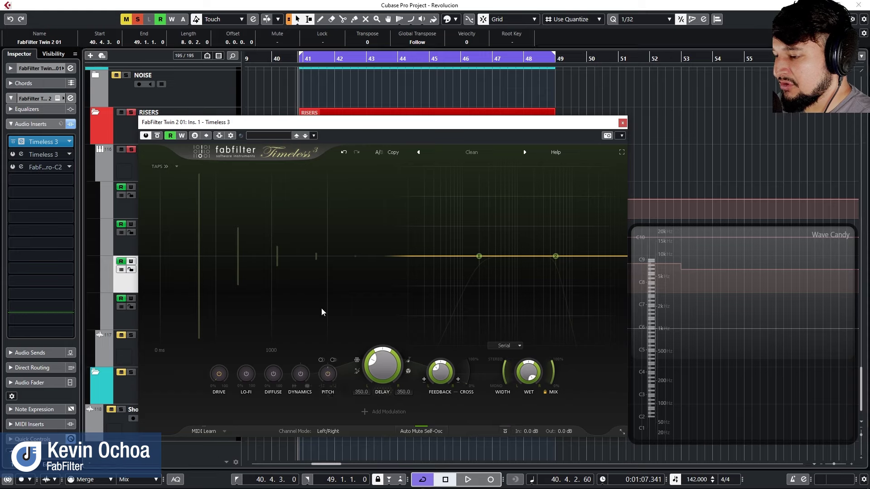
click(171, 19)
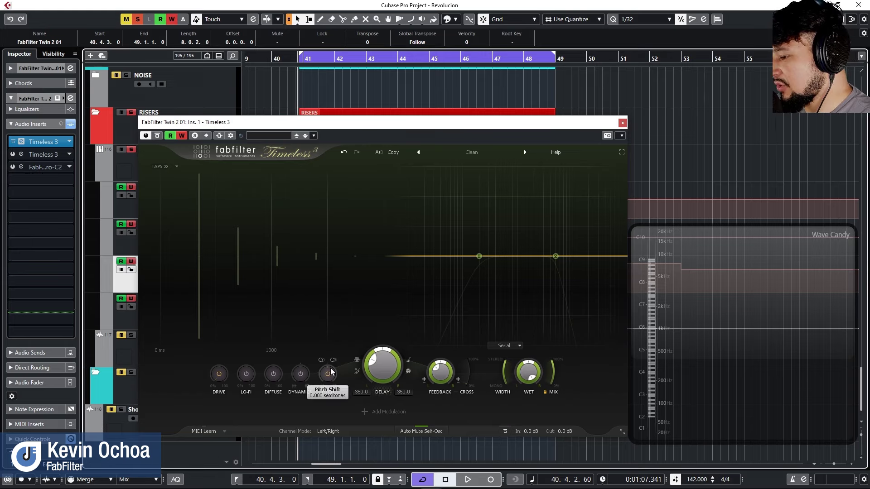
key(space)
drag(325, 367, 260, 253)
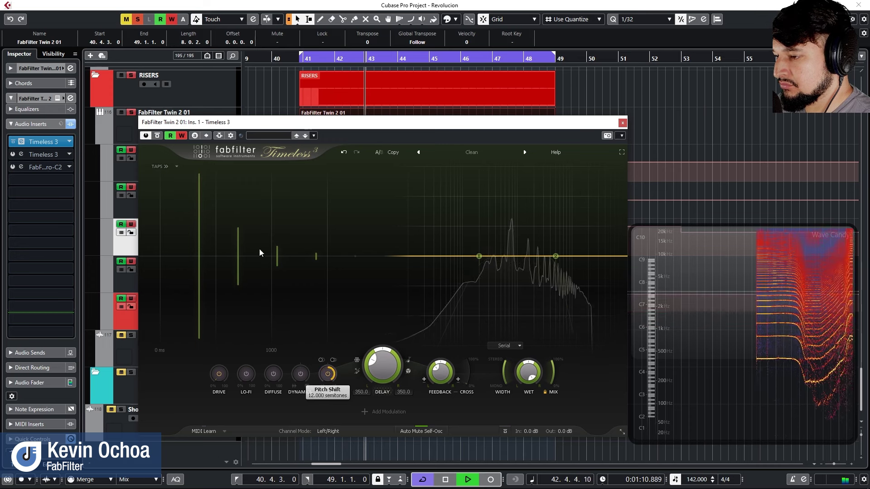
click(622, 122)
Draw a smooth parabolic rise in the lower PitchShift lane starting at bar 41
key(space)
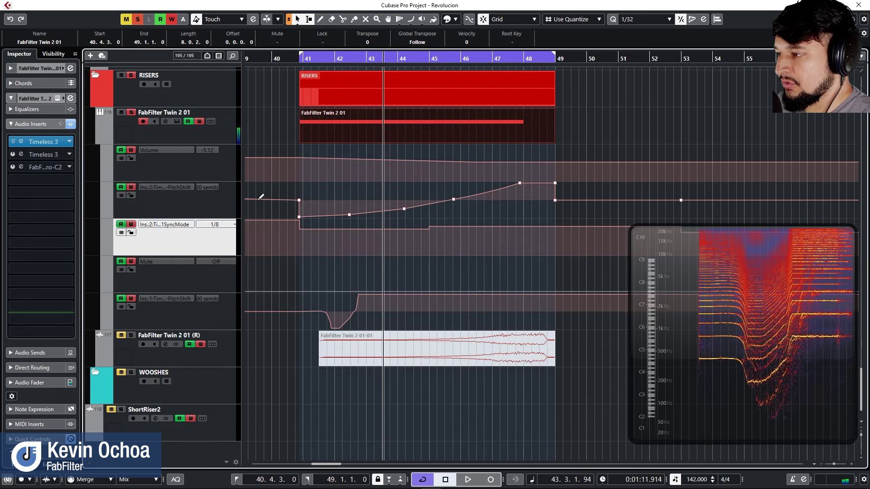
click(210, 307)
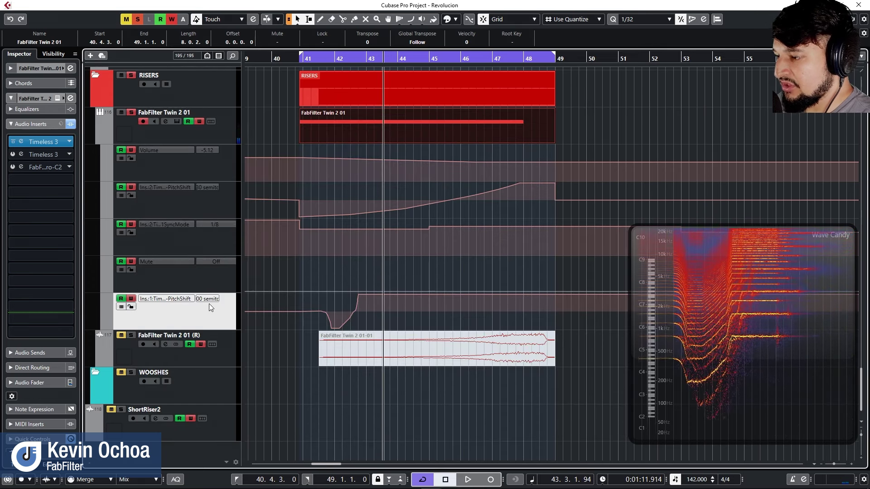
click(410, 19)
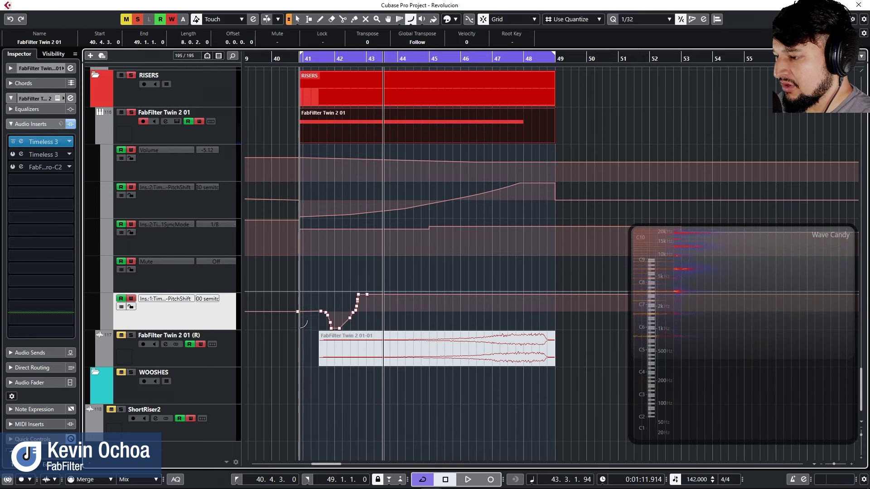
drag(299, 324, 519, 259)
click(299, 61)
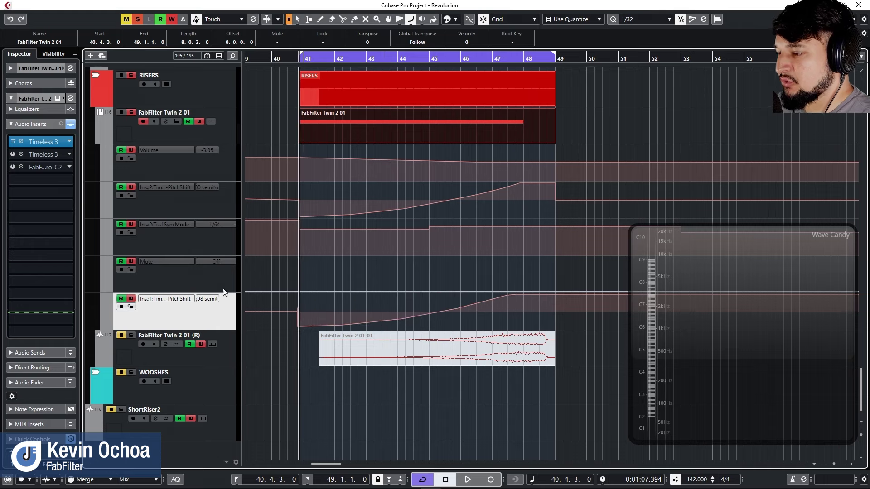
Play back the new curve from the left locator, then reopen the Timeless 3 plugin
key(space)
key(h)
key(h)
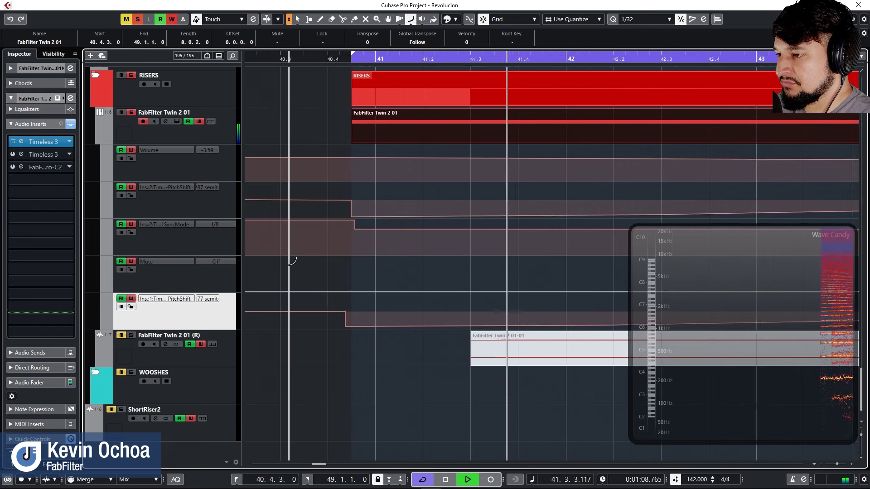
key(g)
key(g)
key(g)
key(g)
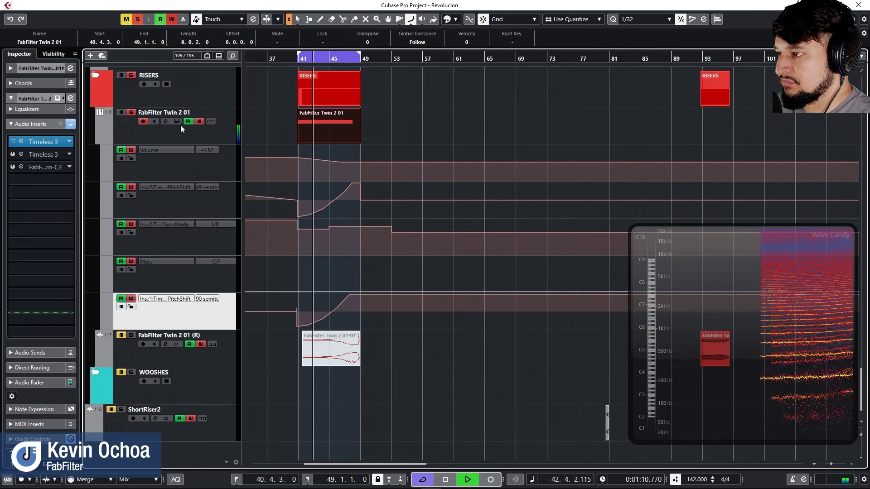
click(178, 122)
click(178, 122)
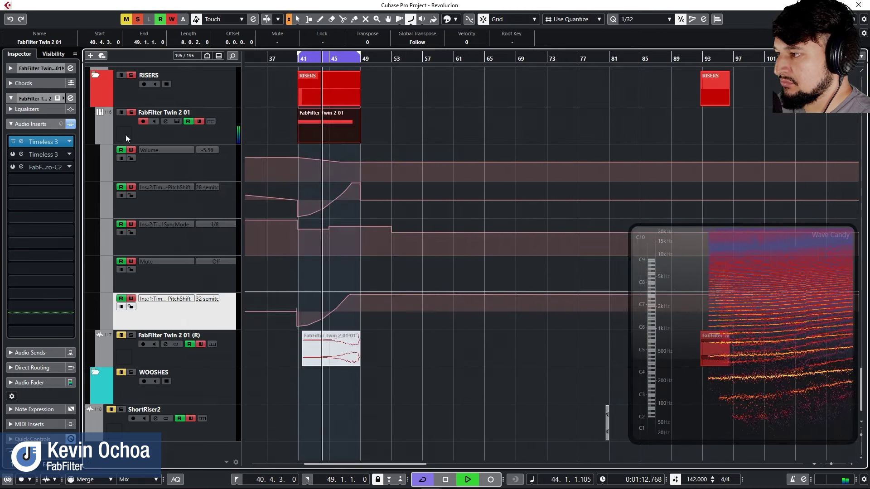
click(43, 142)
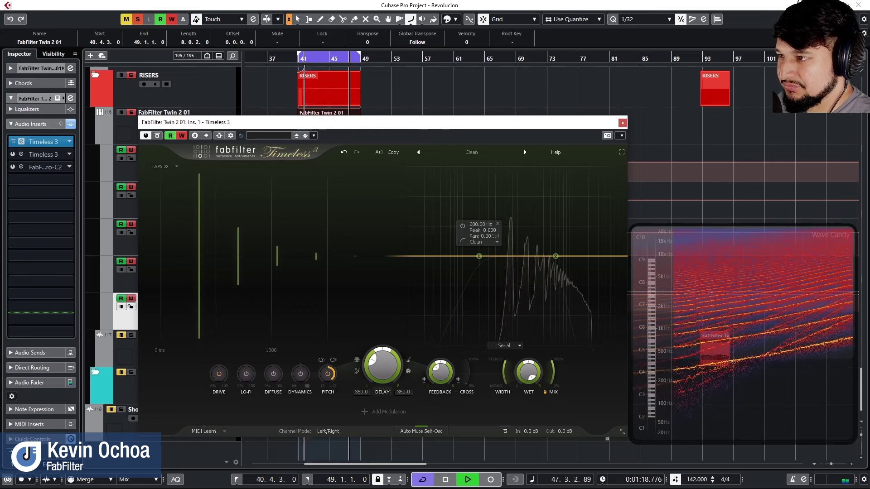
Turn on delay sync in Timeless 3 and reset the Delay Offset to 100%
drag(298, 59, 351, 167)
scroll(363, 301, up, 2)
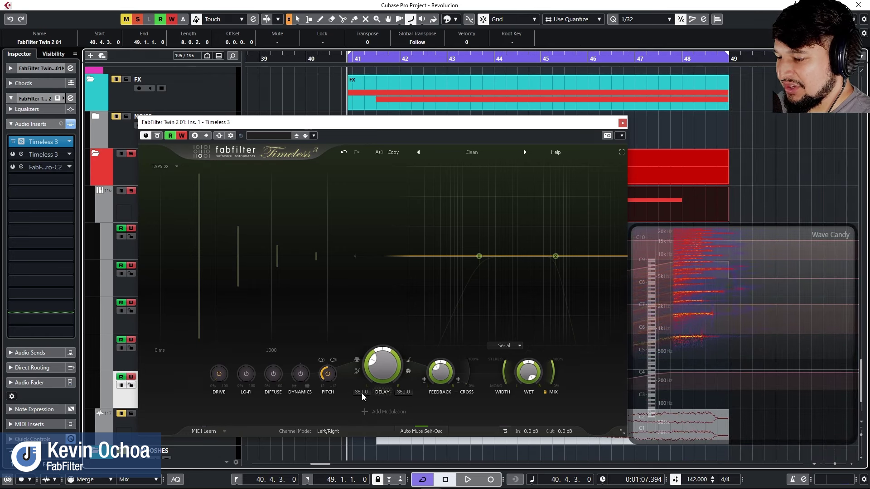
mouse_move(382, 370)
mouse_down()
mouse_move(375, 438)
mouse_move(389, 364)
mouse_up()
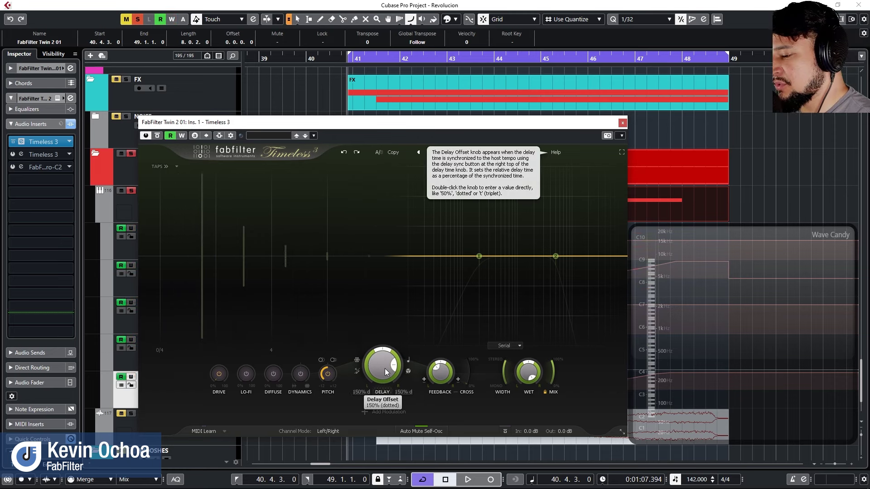
ctrl+click(381, 366)
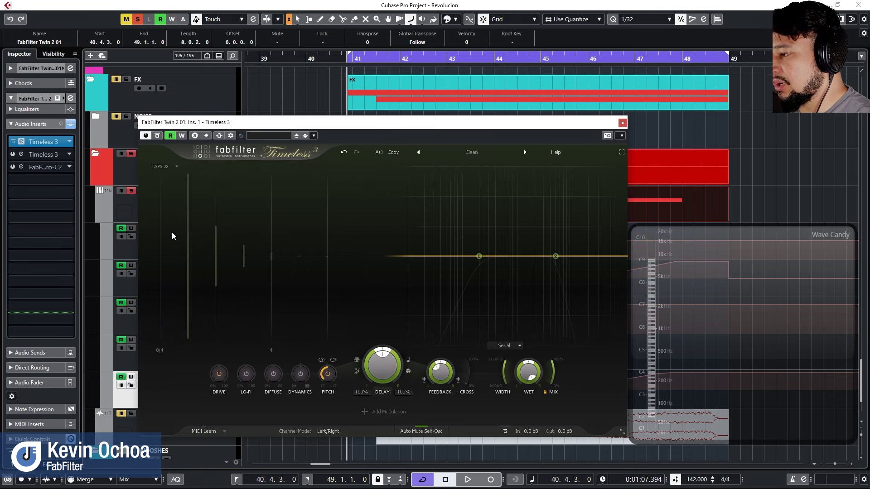
drag(393, 132, 412, 355)
scroll(362, 213, up, 10)
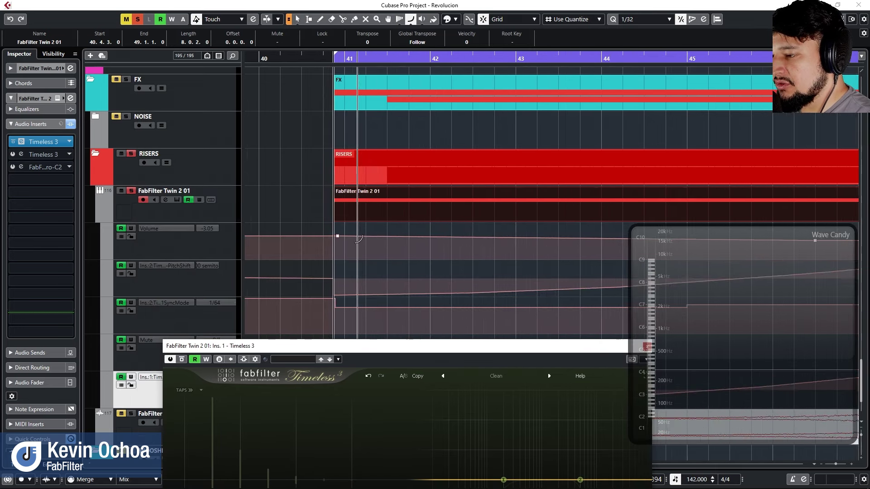
scroll(361, 213, up, 2)
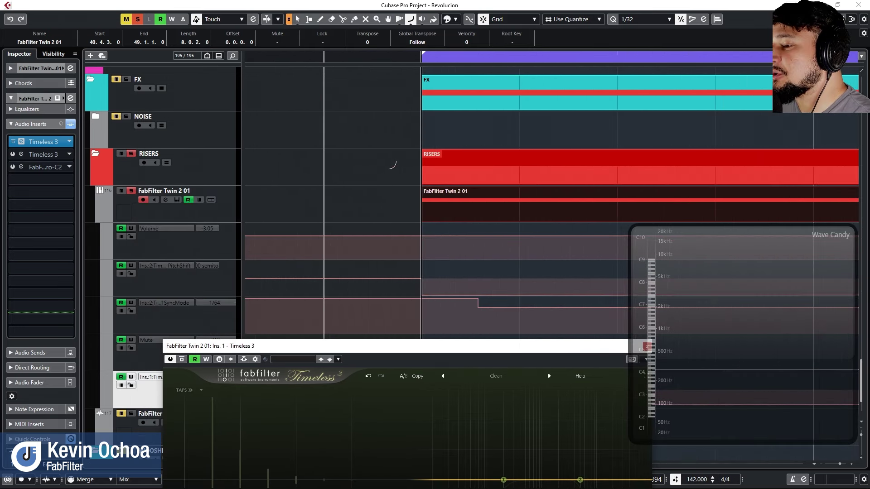
scroll(522, 58, down, 1)
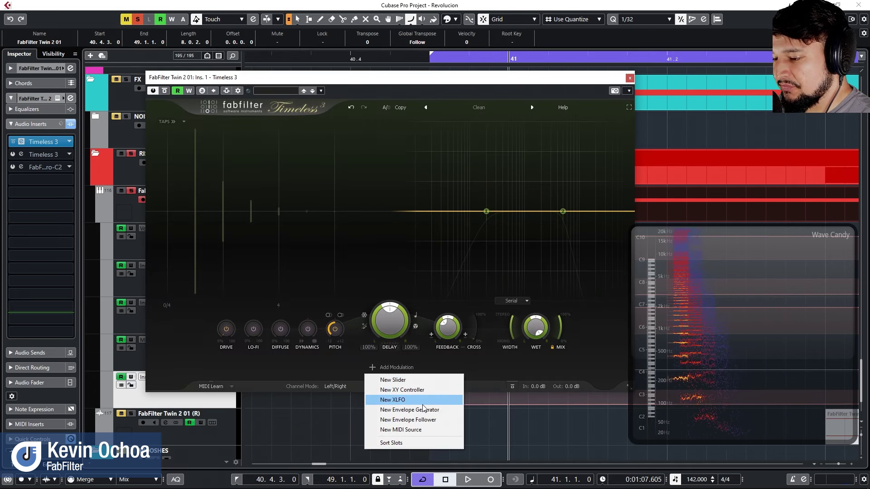
Add an XLFO synced to 1/8 and route it to Timeless 3's Pitch Shift
click(421, 405)
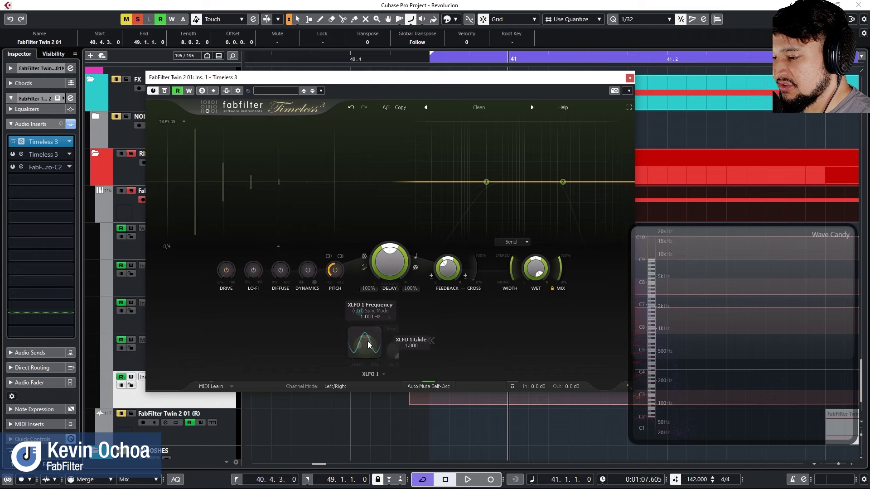
click(358, 329)
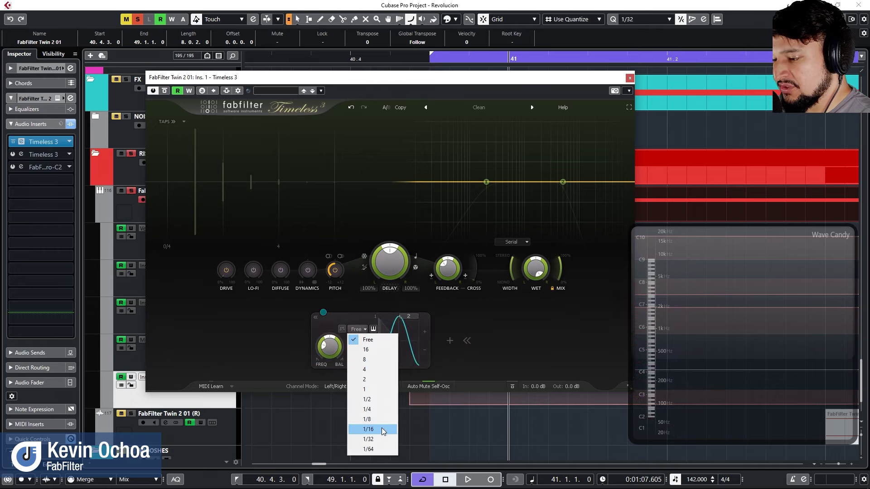
click(374, 419)
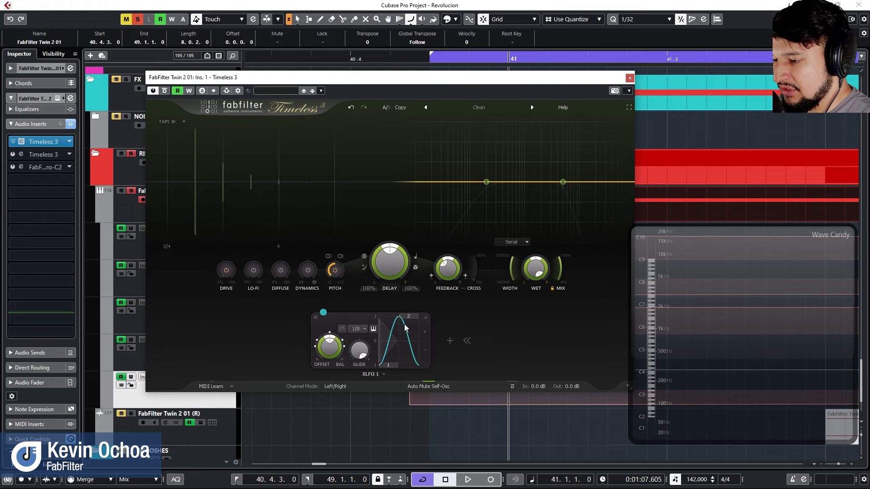
drag(324, 313, 335, 270)
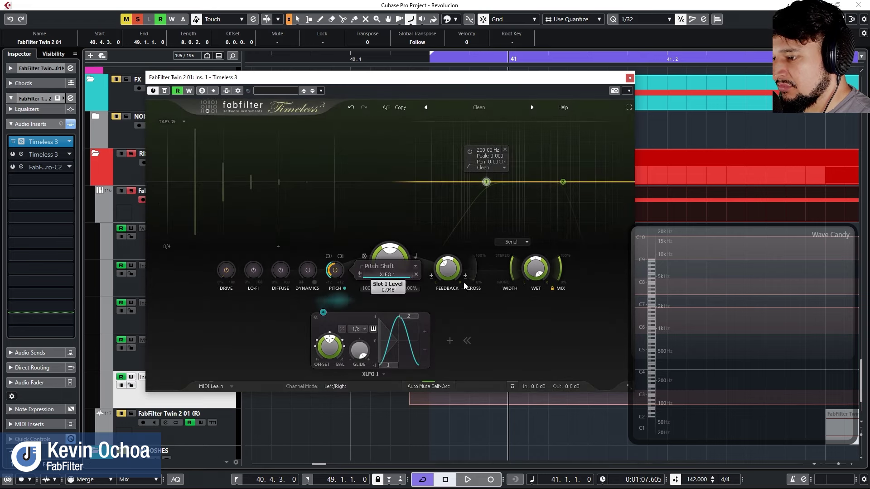
drag(610, 285, 475, 289)
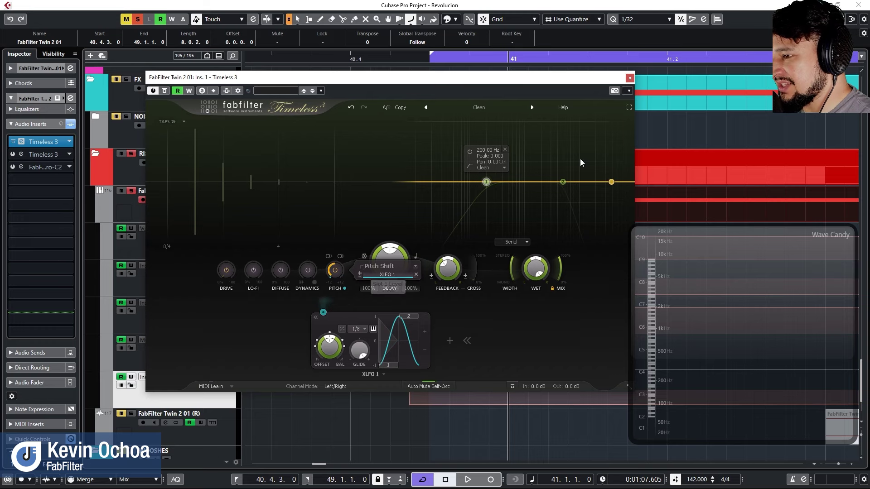
Set the XLFO's pitch modulation depth to 0.571 while auditioning from bar 40
click(441, 58)
click(446, 78)
key(space)
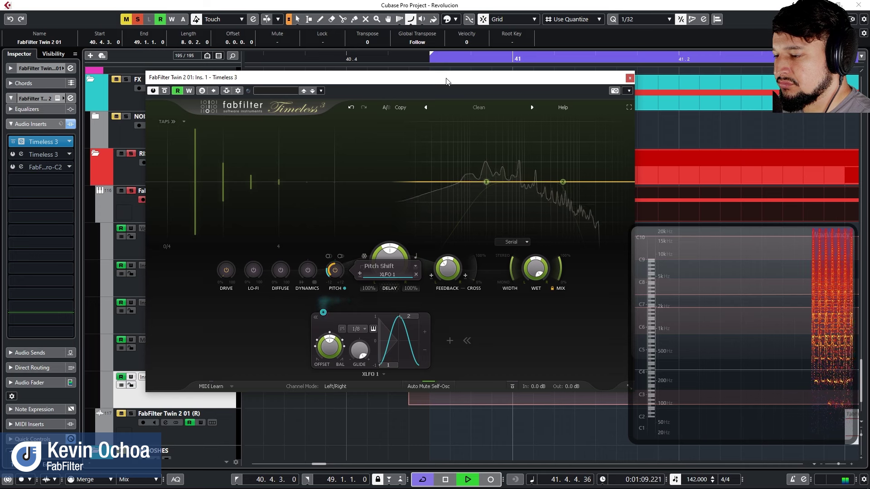
drag(404, 275, 342, 243)
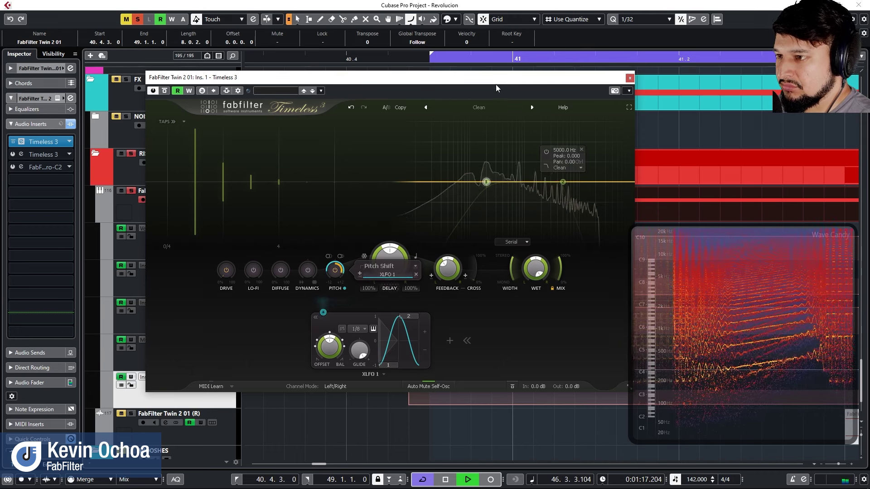
click(430, 56)
click(430, 56)
key(space)
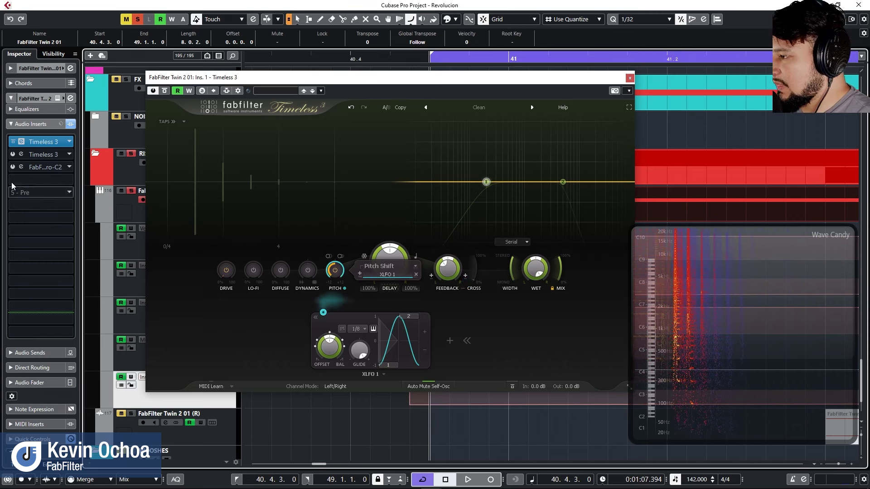
drag(503, 77, 624, 61)
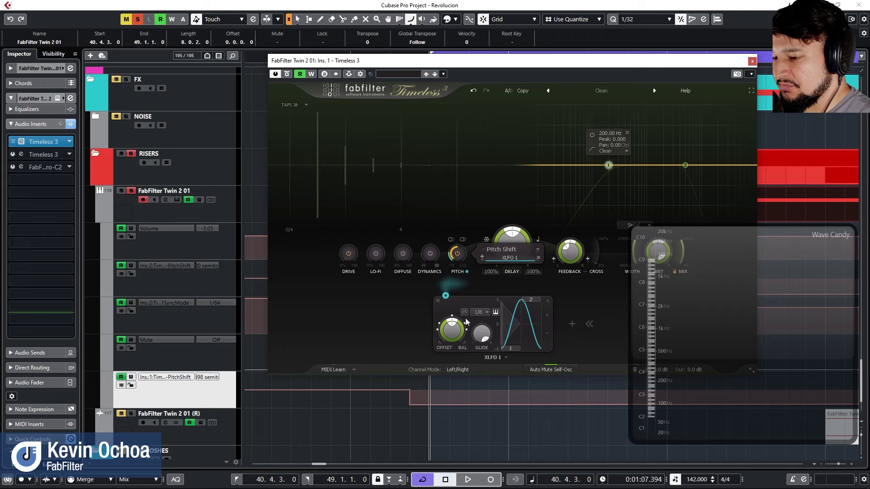
Keep XLFO 1's rate at 1/8 and re-enable automation write while auditioning the riser
click(478, 314)
click(491, 404)
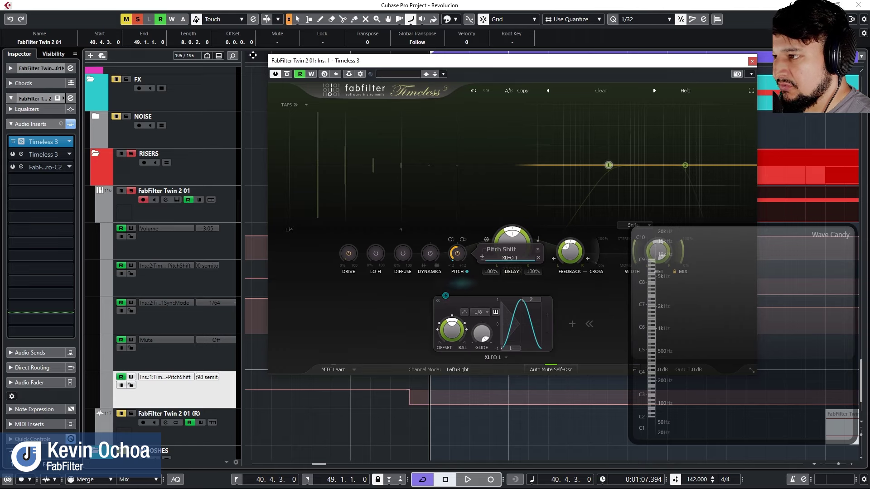
click(177, 19)
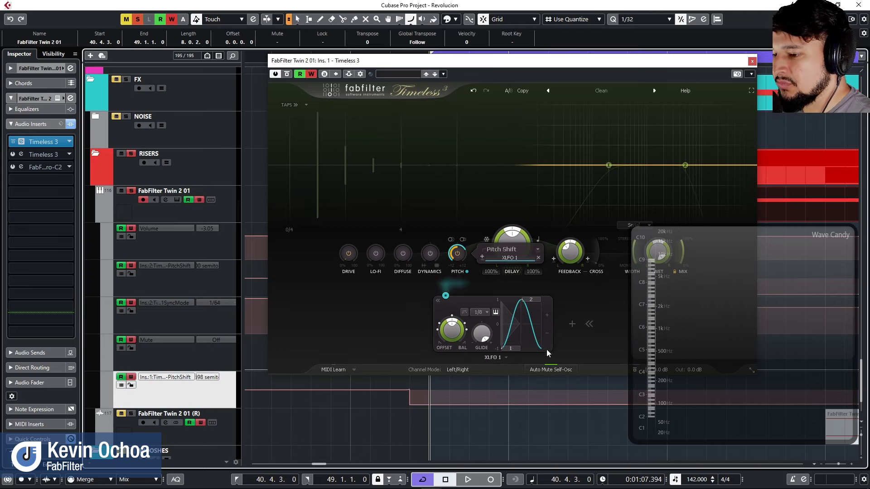
click(454, 63)
key(space)
click(480, 313)
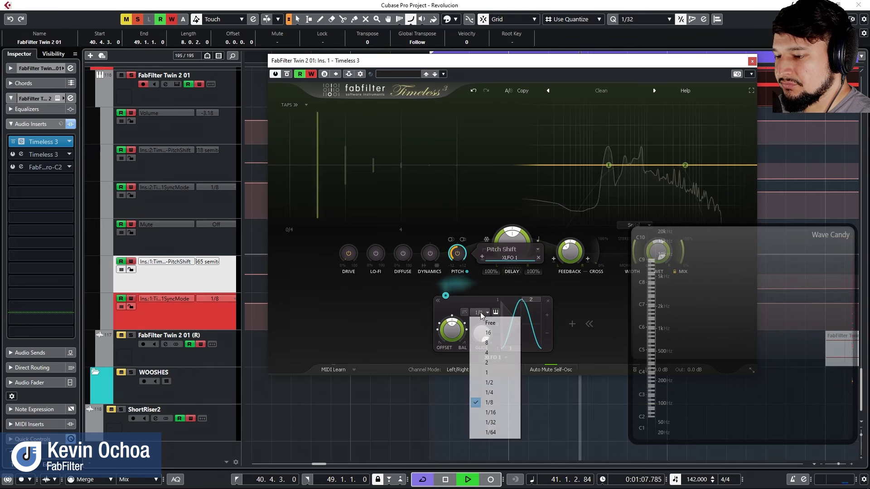
click(458, 63)
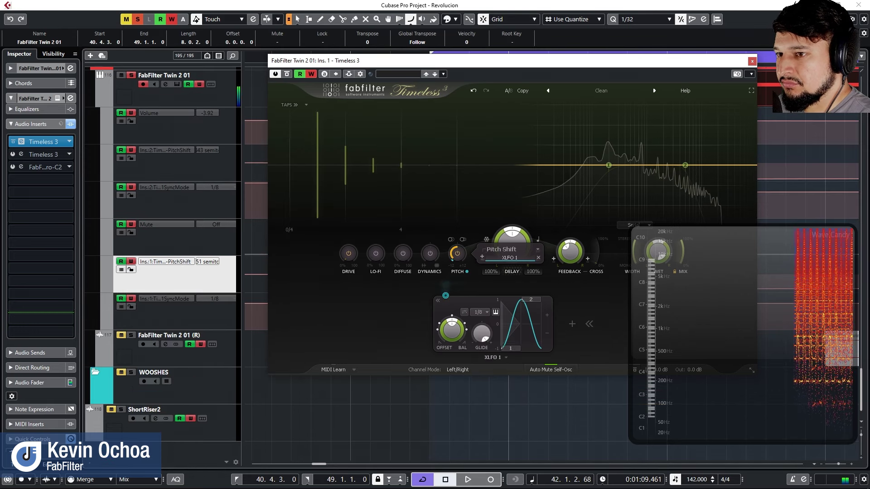
key(space)
Close Timeless 3, range-select the upper SyncMode lane from bar 41 to 50, and play the riser
click(752, 61)
scroll(367, 304, down, 10)
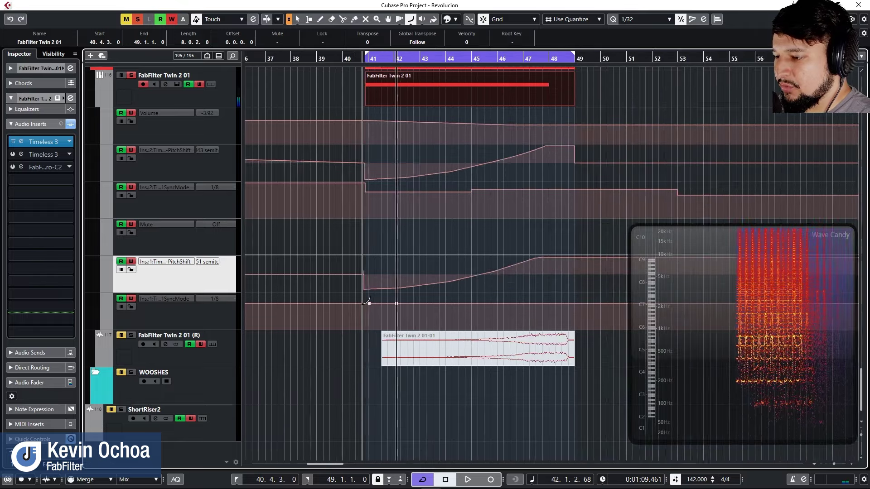
scroll(373, 314, up, 2)
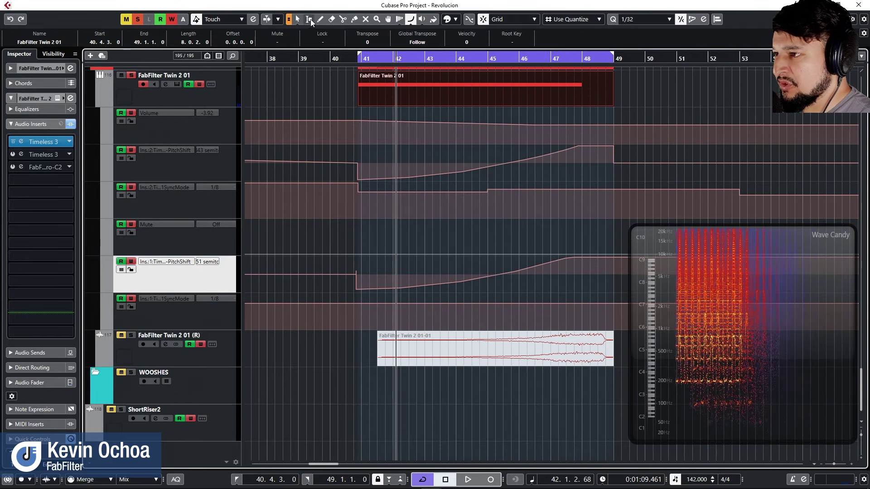
key(1)
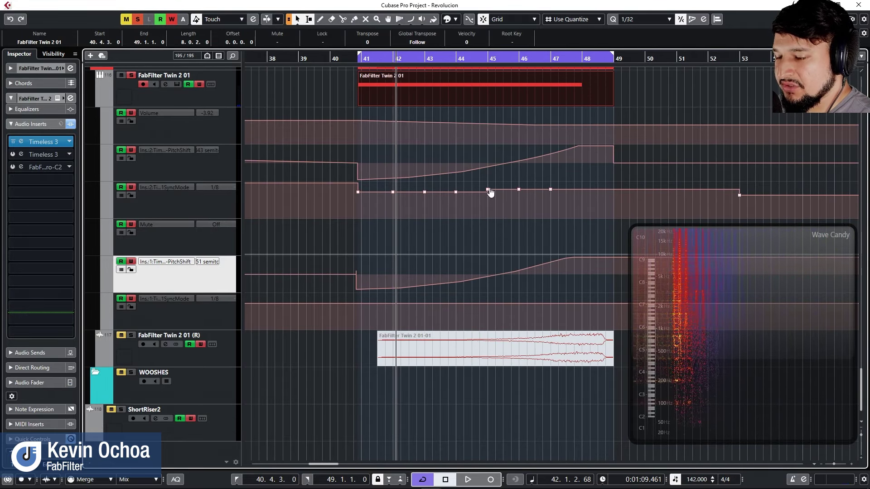
drag(353, 189, 648, 186)
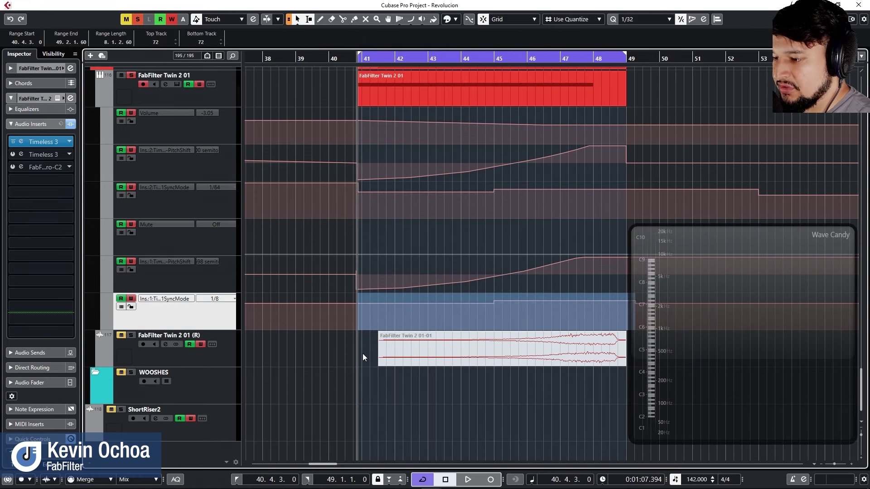
click(363, 358)
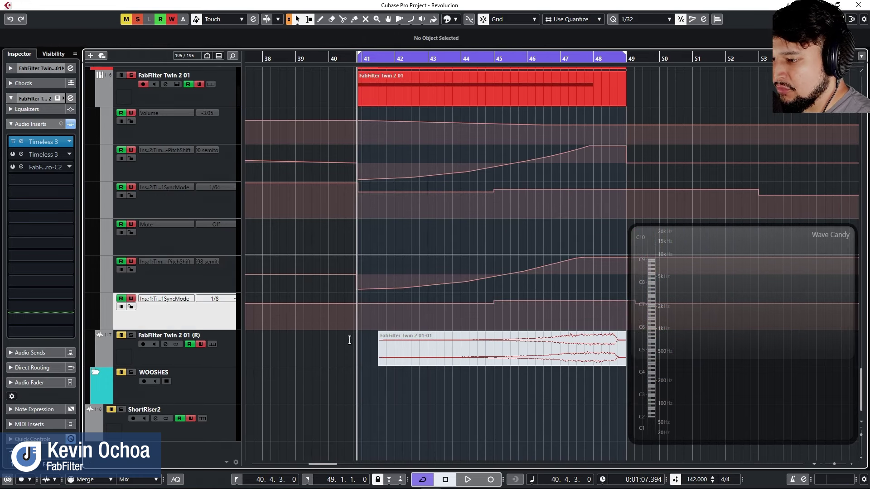
key(space)
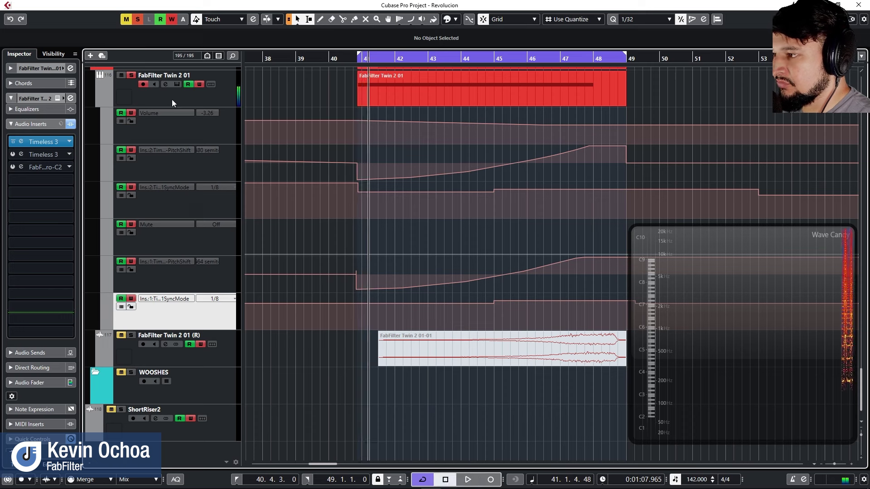
Add XLFO 2 at rate 16, route it to Filter 1 frequency, and switch Filter 1 on
click(51, 143)
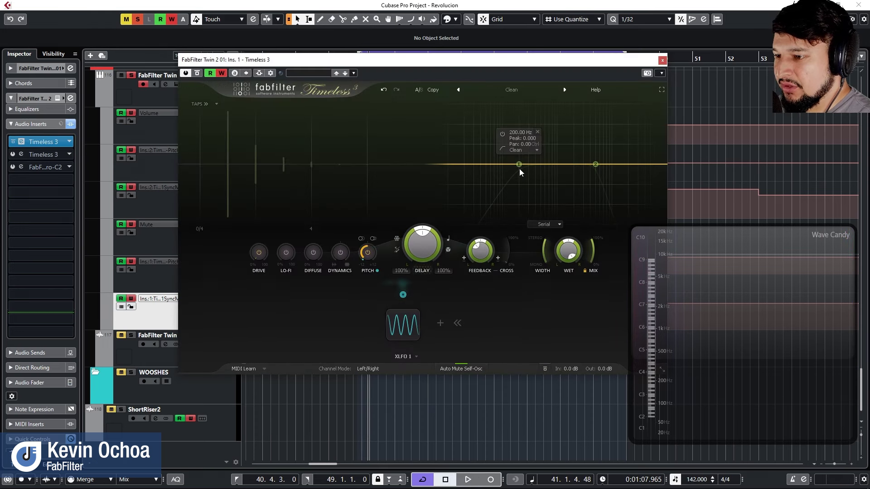
click(439, 323)
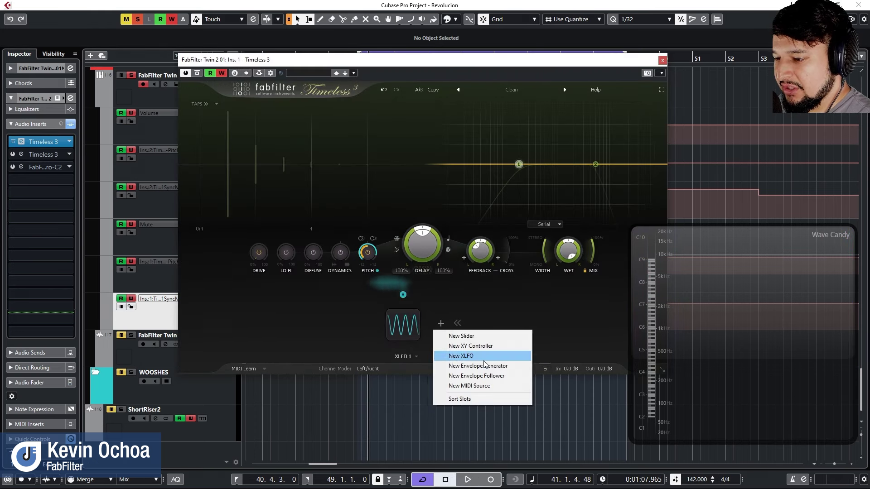
click(451, 357)
click(419, 312)
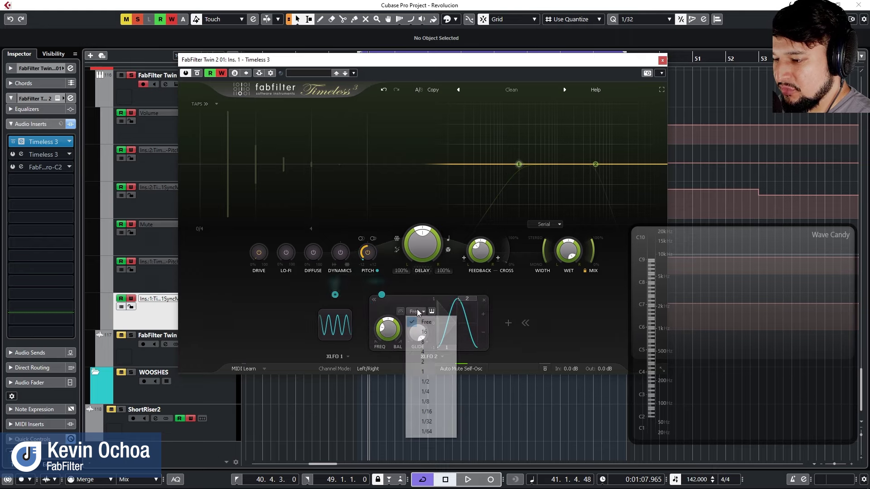
click(418, 321)
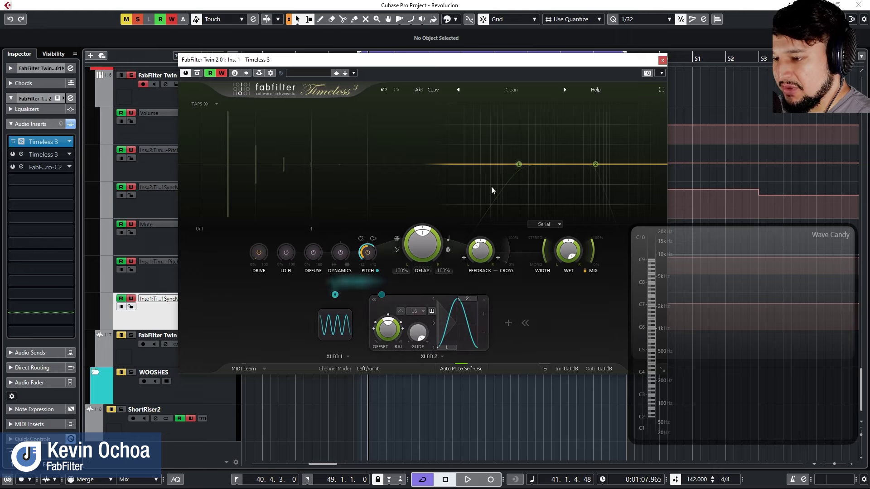
mouse_move(496, 187)
drag(383, 299, 520, 165)
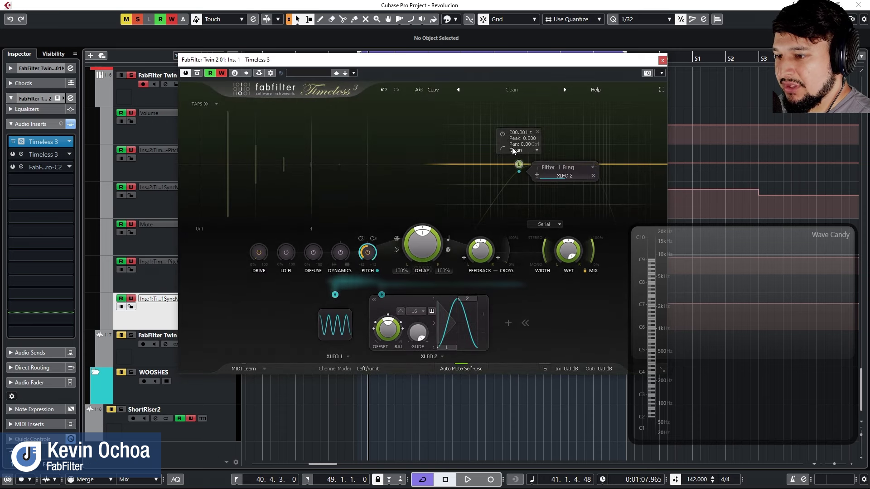
click(502, 134)
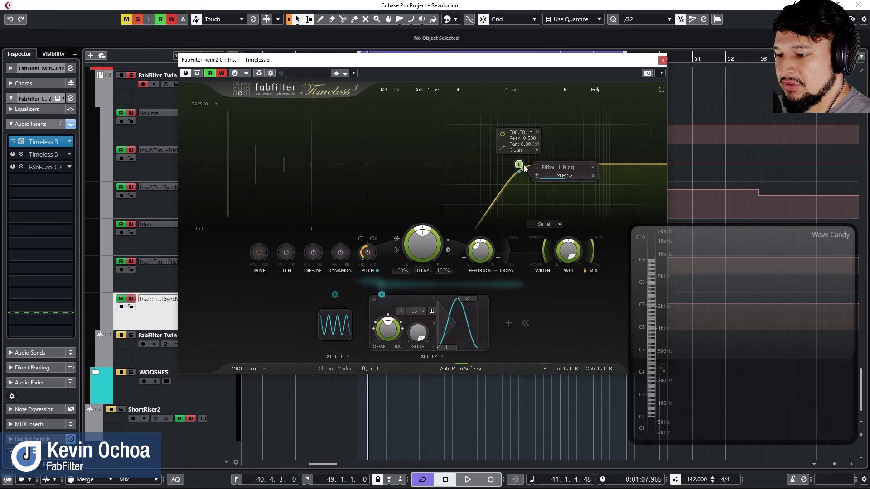
drag(468, 63, 458, 151)
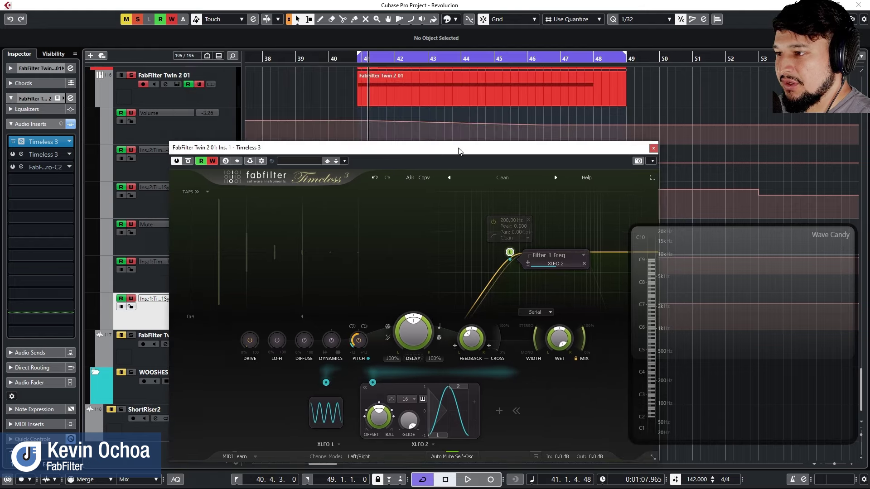
Route XLFO 2 to the Lo-Fi knob as its second modulation target
click(357, 60)
drag(354, 149, 342, 107)
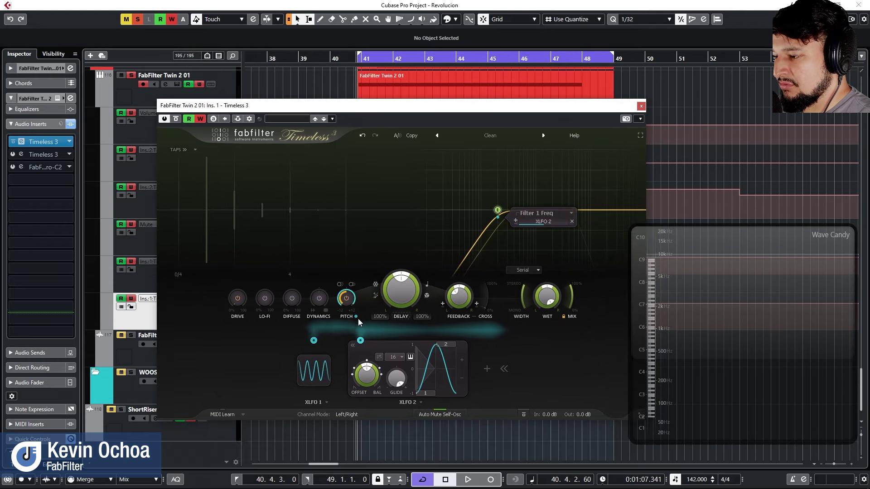
drag(360, 343, 265, 299)
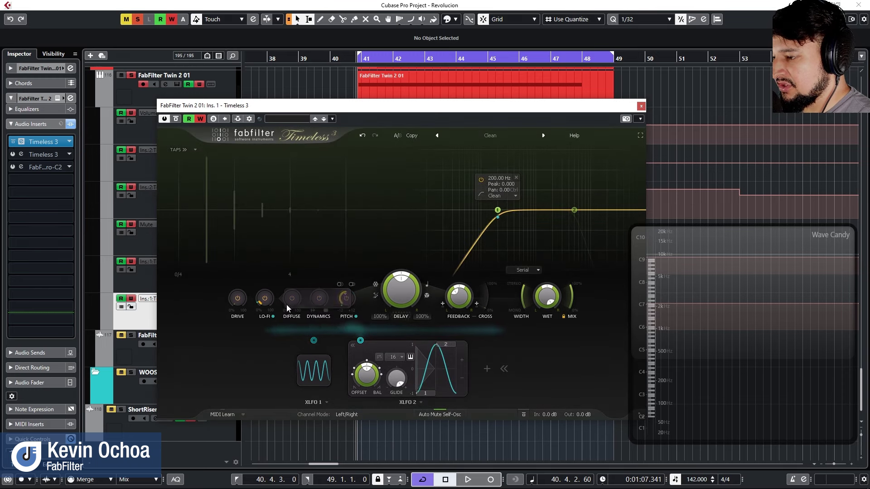
mouse_move(265, 299)
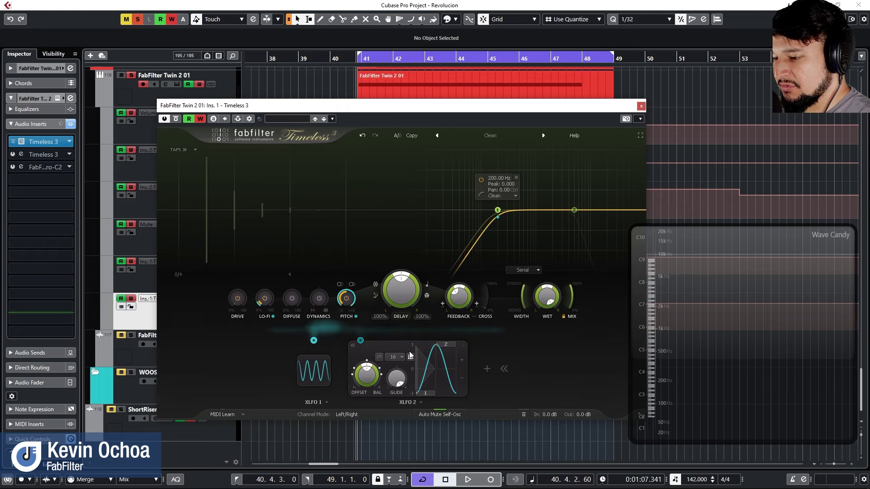
mouse_move(361, 340)
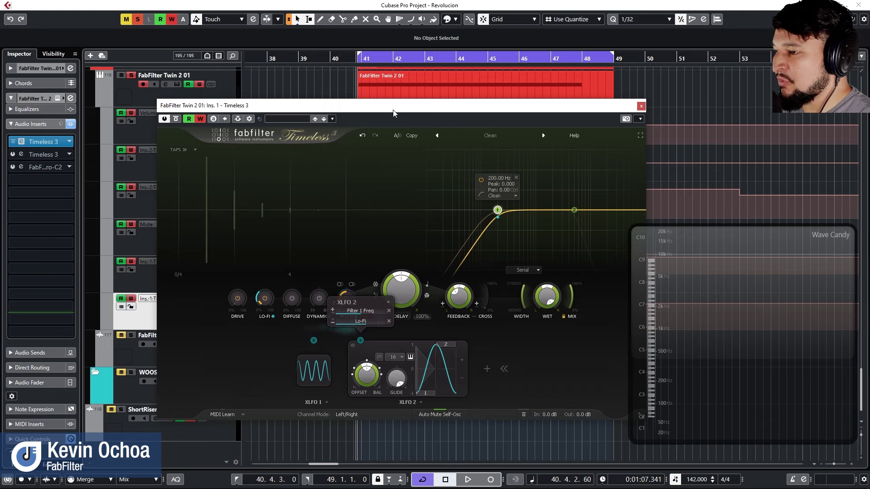
Increase XLFO 2's Lo-Fi modulation depth and delete the unwanted automation lane
key(space)
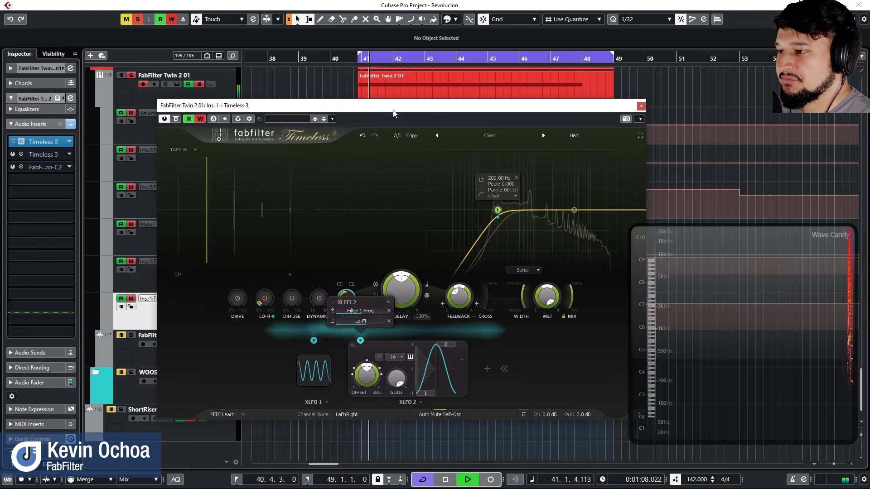
drag(367, 321, 389, 322)
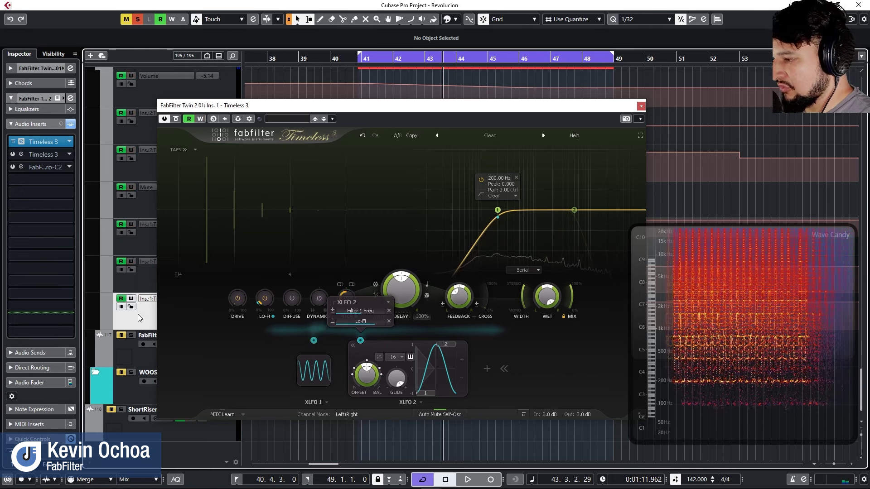
key(Delete)
key(Return)
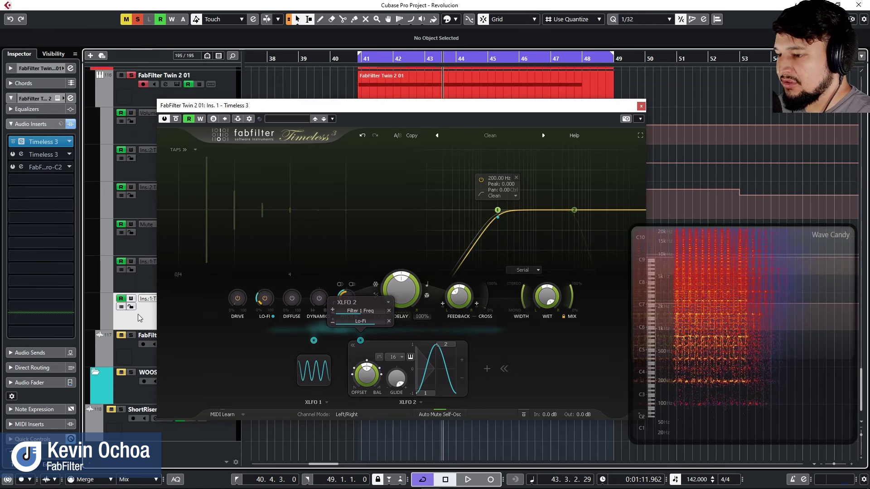
Deepen the Lo-Fi modulation further and replay the riser from its start
key(space)
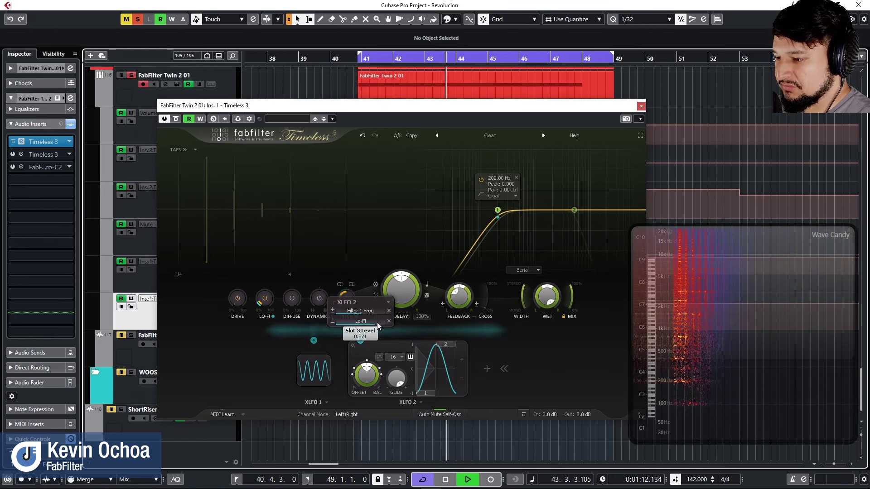
drag(371, 321, 395, 322)
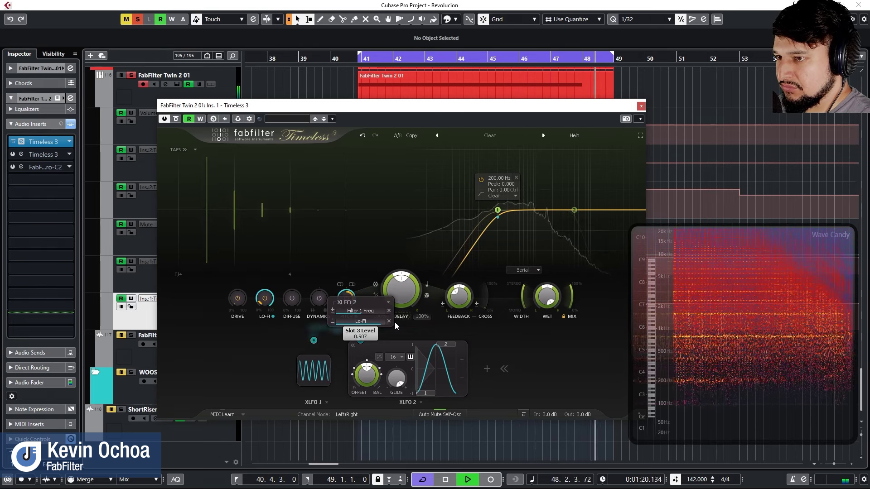
key(space)
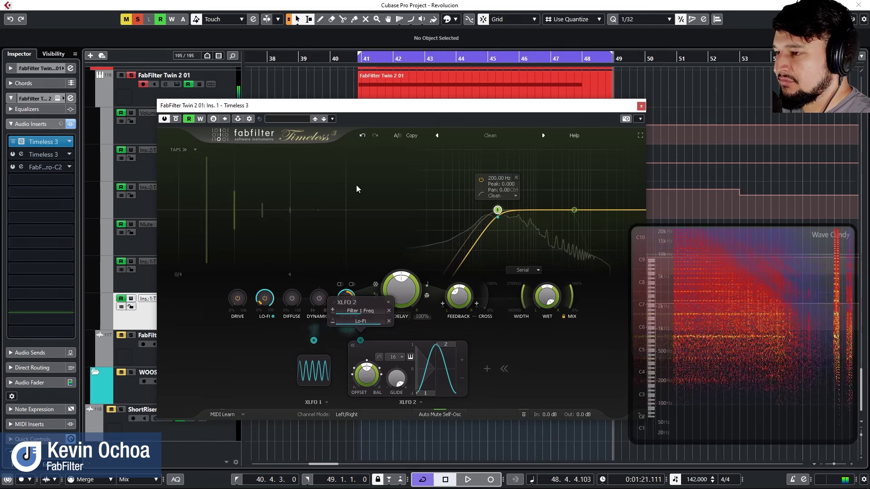
click(356, 62)
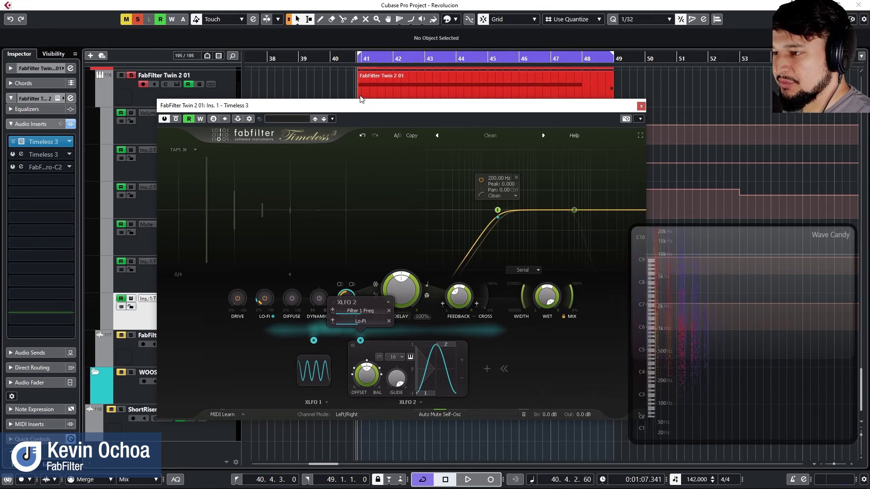
drag(374, 105, 375, 110)
key(space)
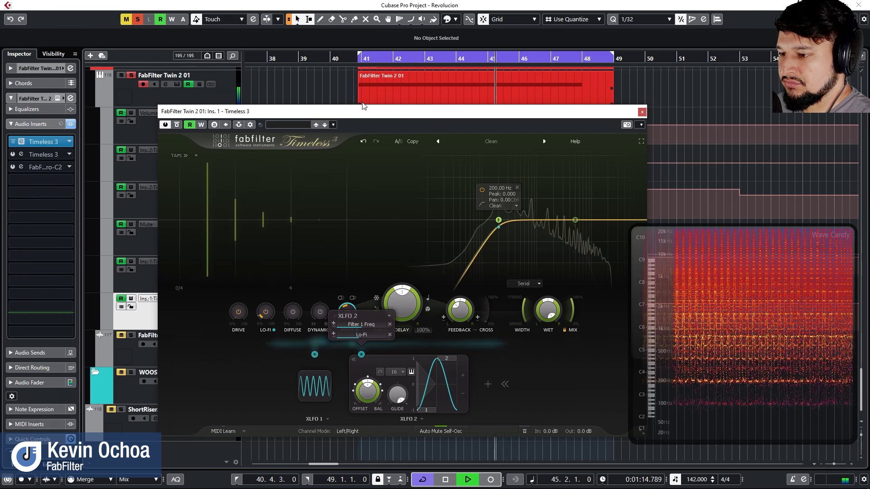
Set XLFO 2's second modulation amount to 0.439 and move playback back to bar 40
click(359, 85)
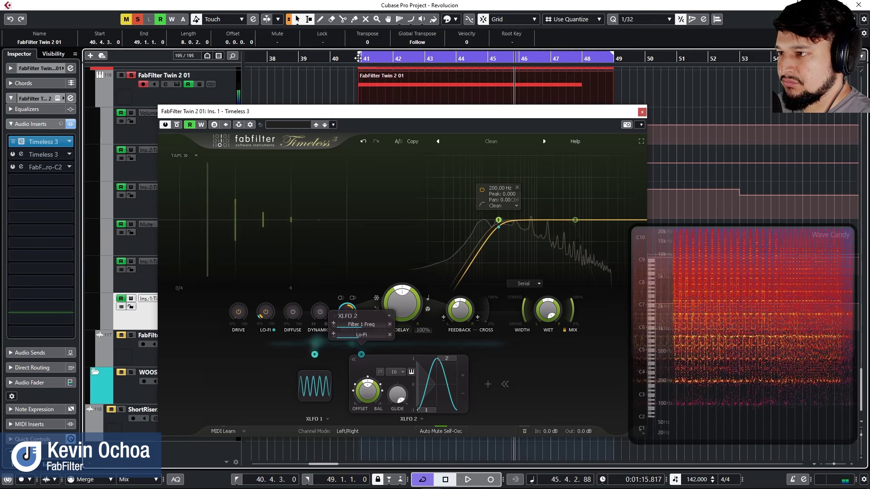
key(space)
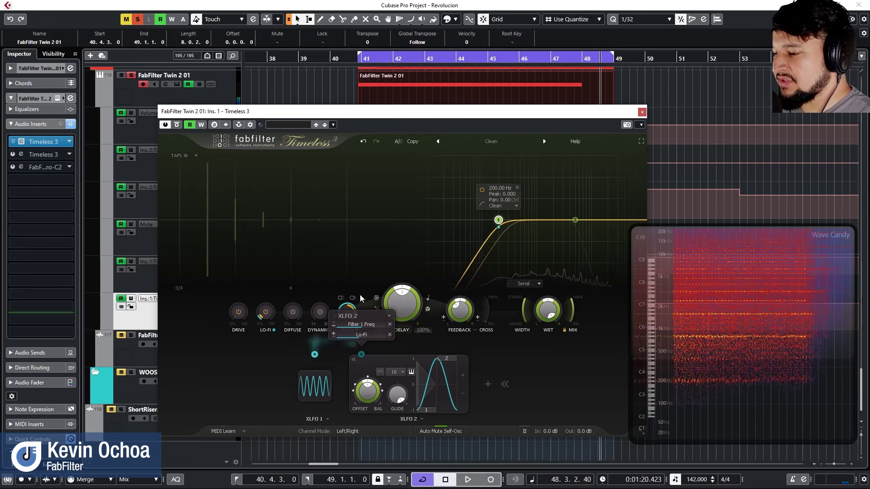
mouse_move(356, 327)
drag(356, 328, 377, 319)
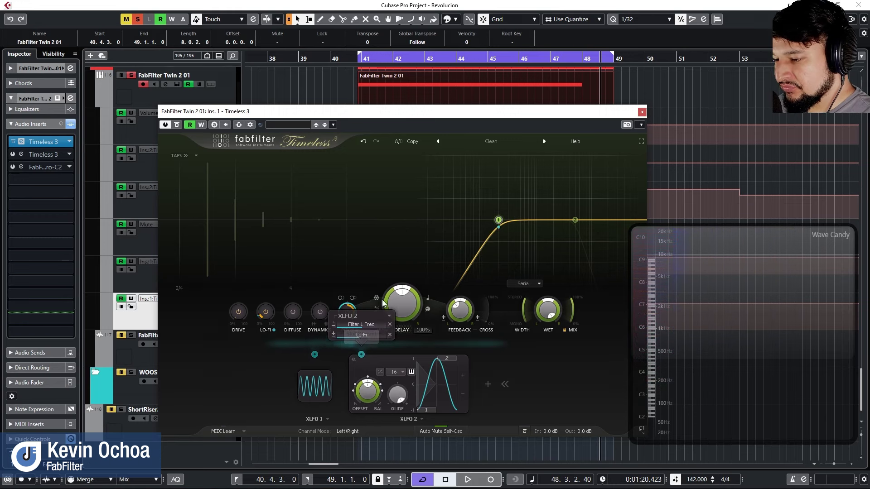
click(357, 59)
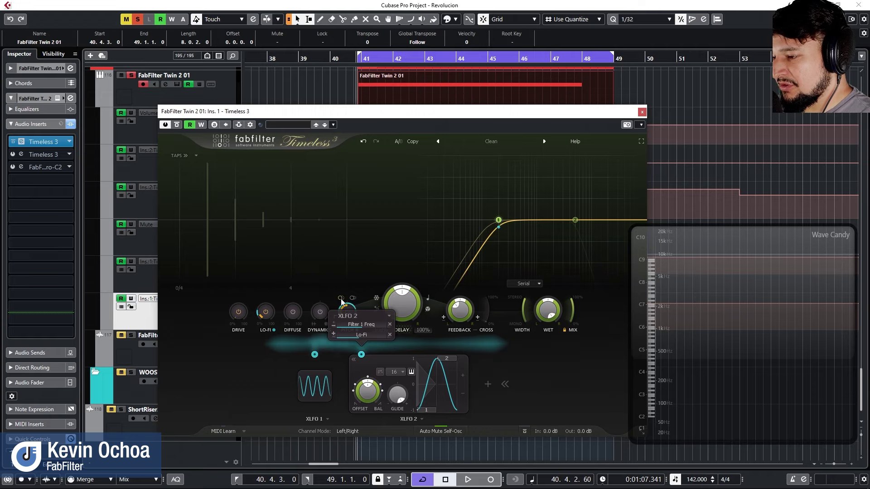
click(488, 355)
mouse_move(342, 309)
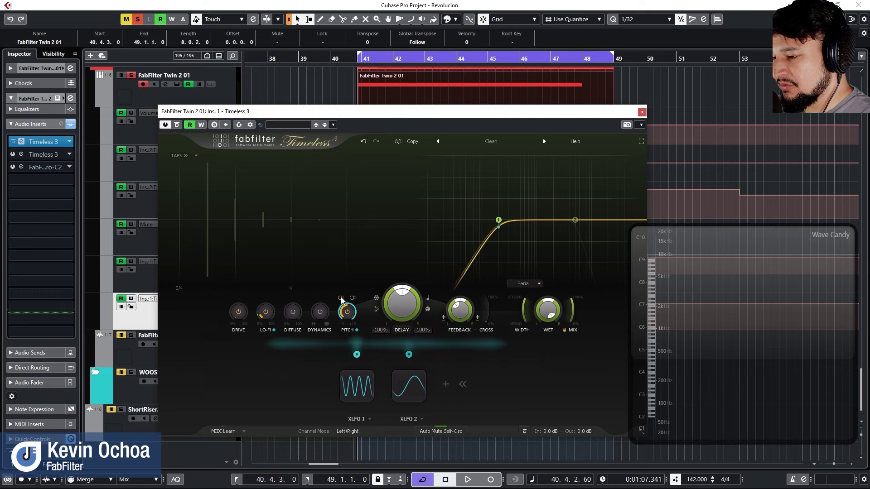
click(641, 141)
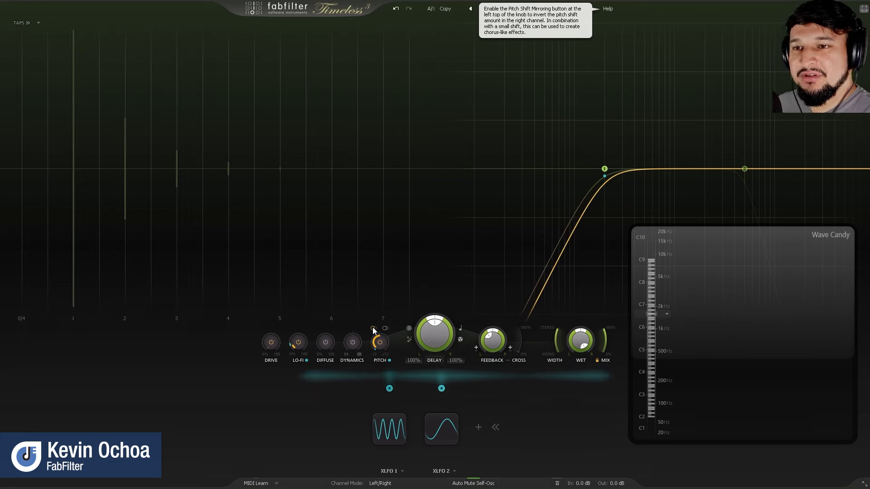
key(space)
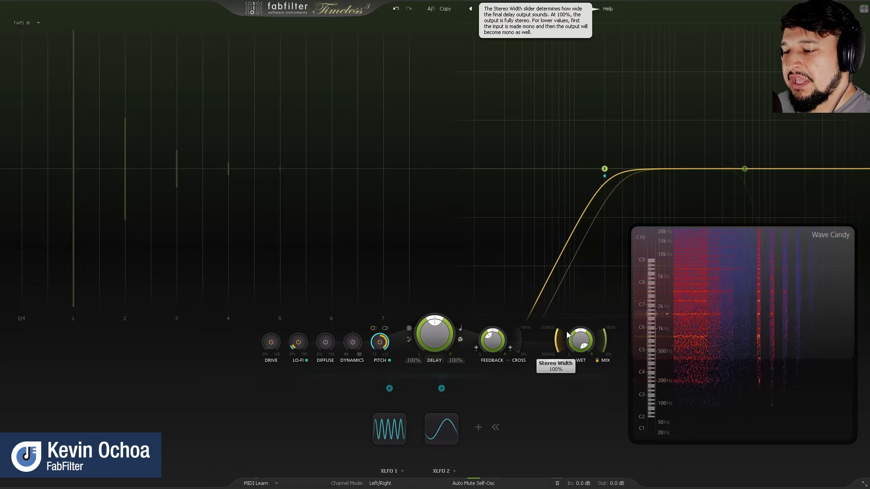
click(862, 9)
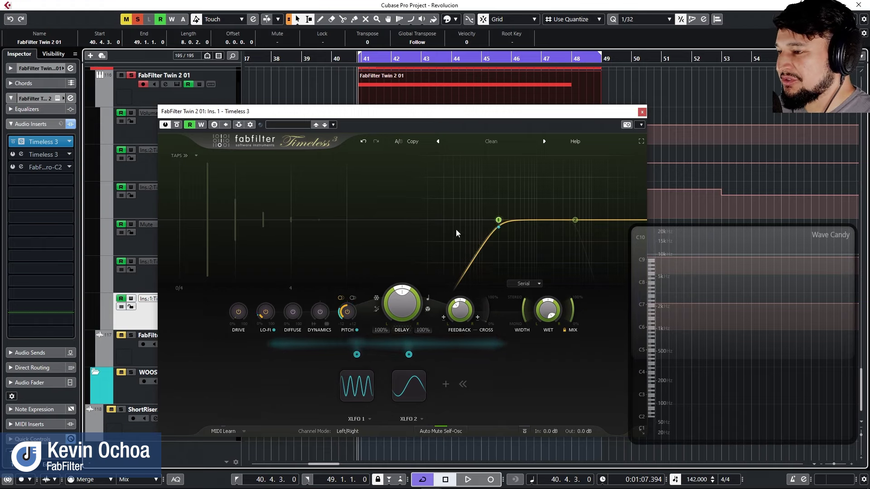
Close and reopen Timeless 3 from its insert slot, then show its preset menu
mouse_move(499, 220)
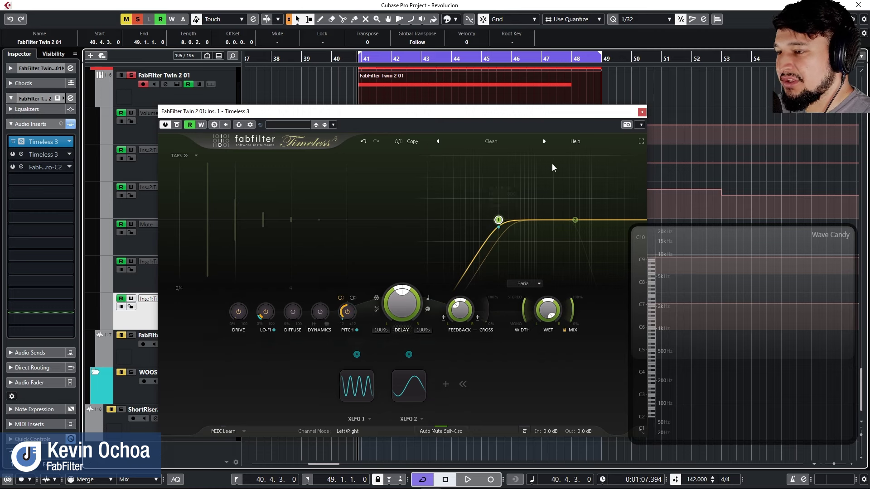
click(642, 113)
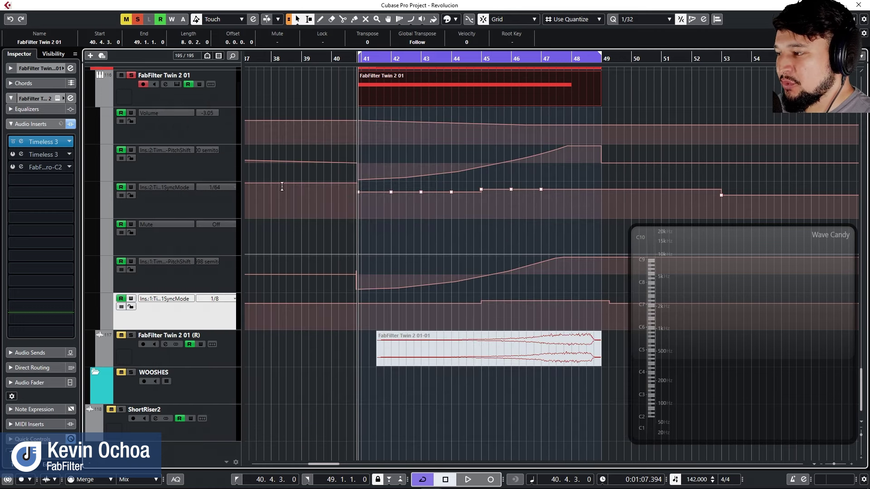
click(43, 142)
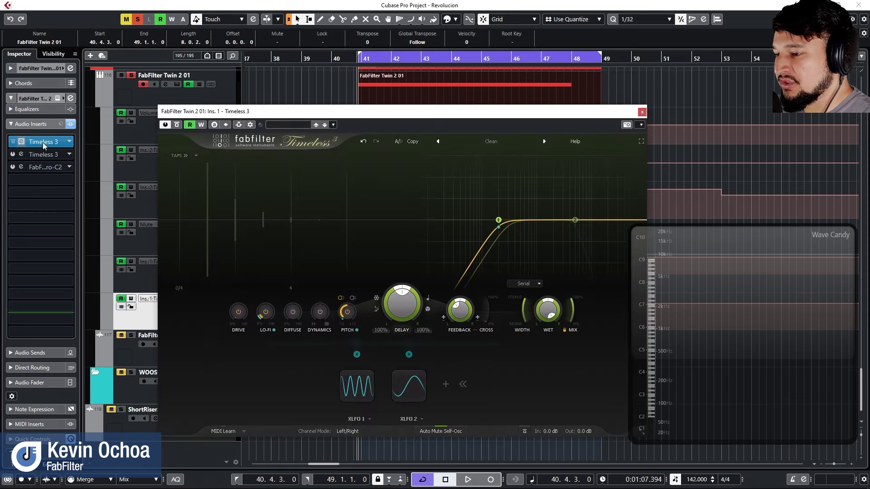
click(488, 142)
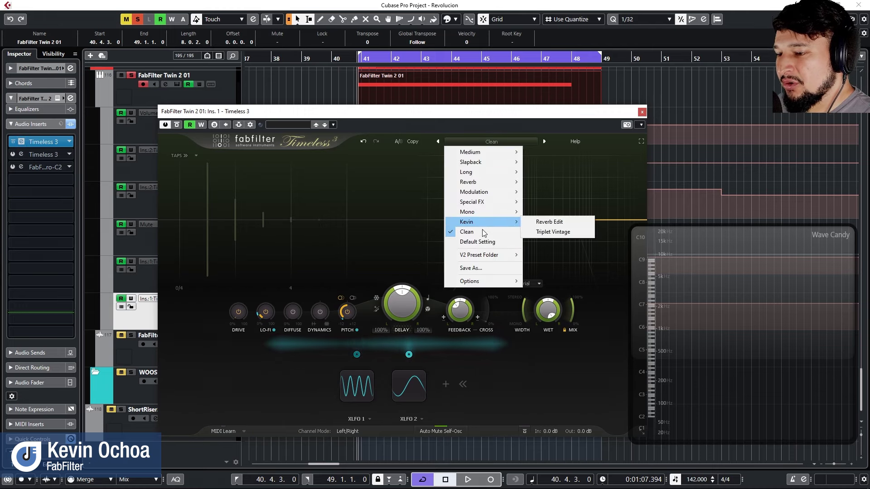
Save the Timeless 3 settings as preset 'Timeless Rizer' in the Kevin folder
click(472, 268)
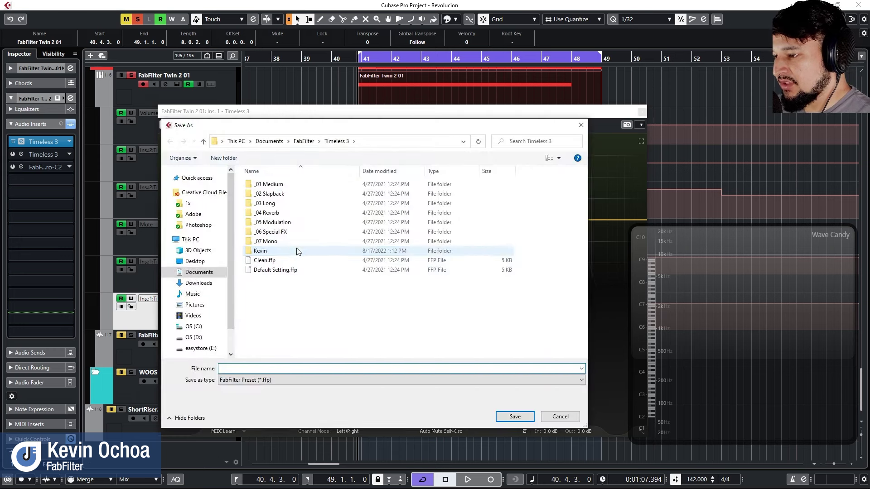
click(270, 367)
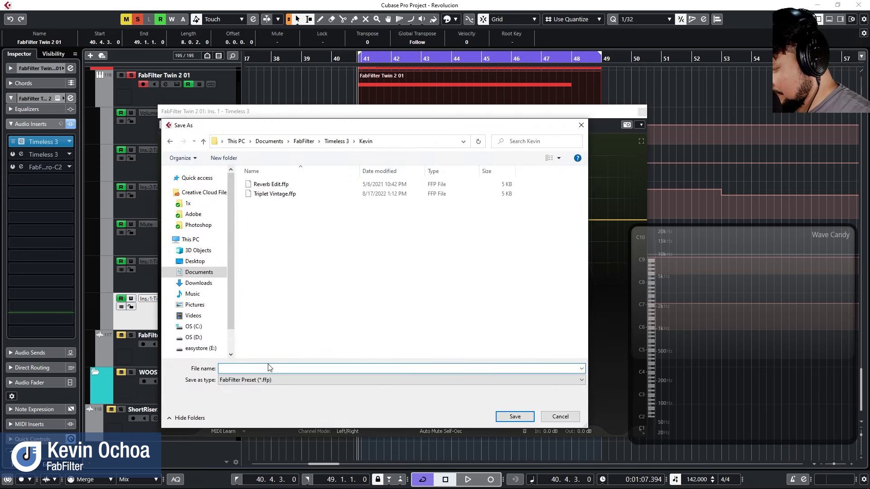
text(T)
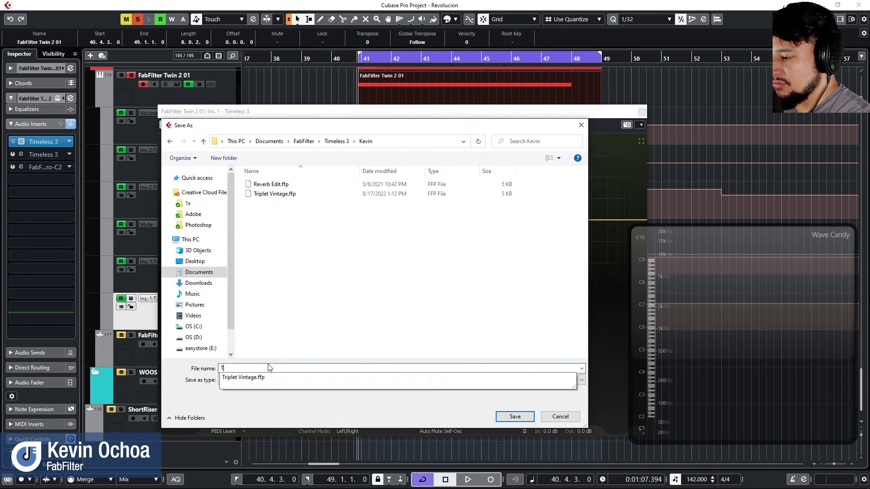
text(imeless Rizer)
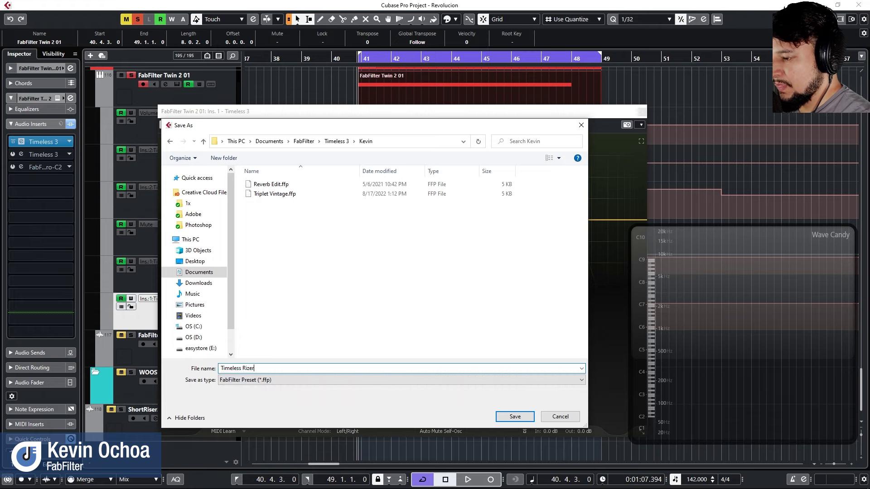
key(Return)
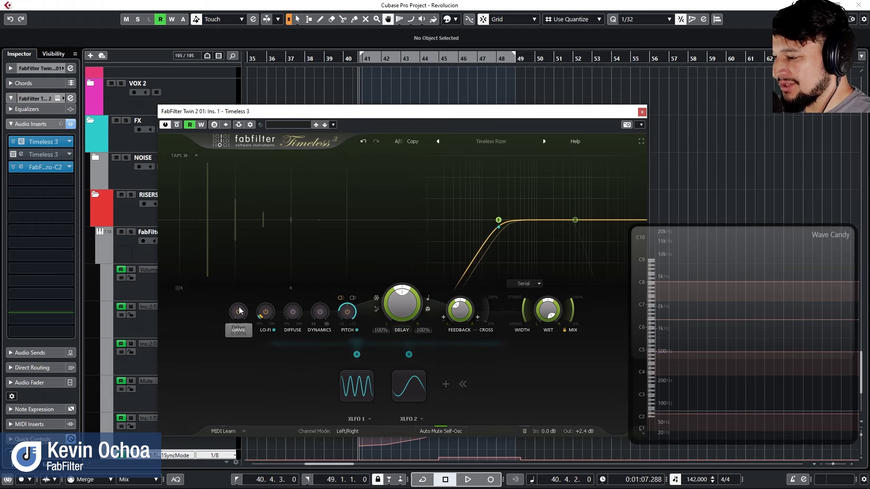
Keep XLFO 1's sync rate at 1/8 and make step 2 Linear with Random turned off
mouse_move(368, 393)
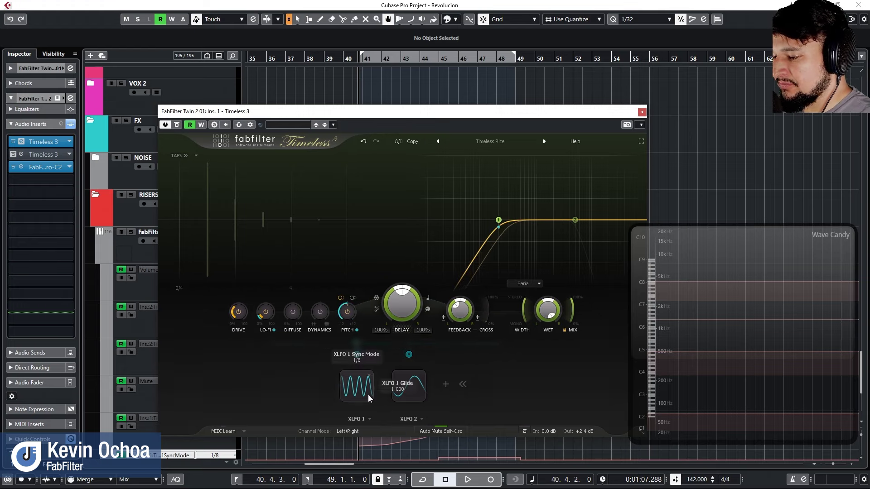
click(352, 372)
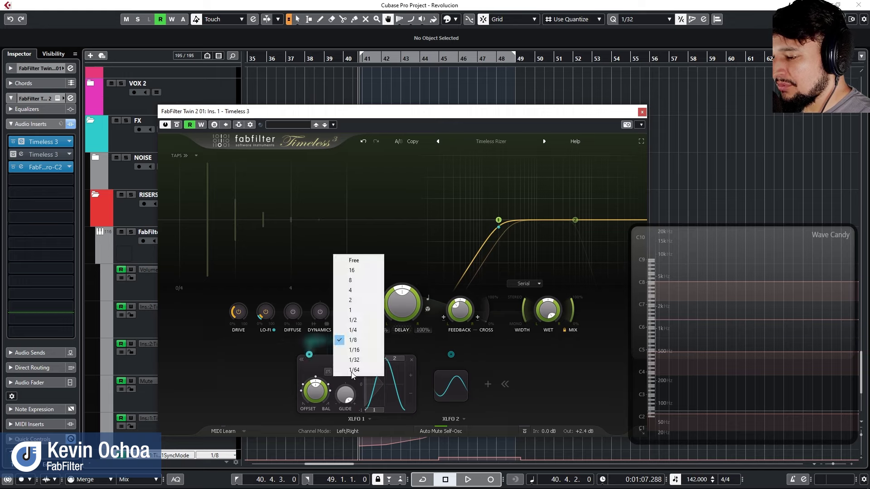
click(382, 394)
click(400, 358)
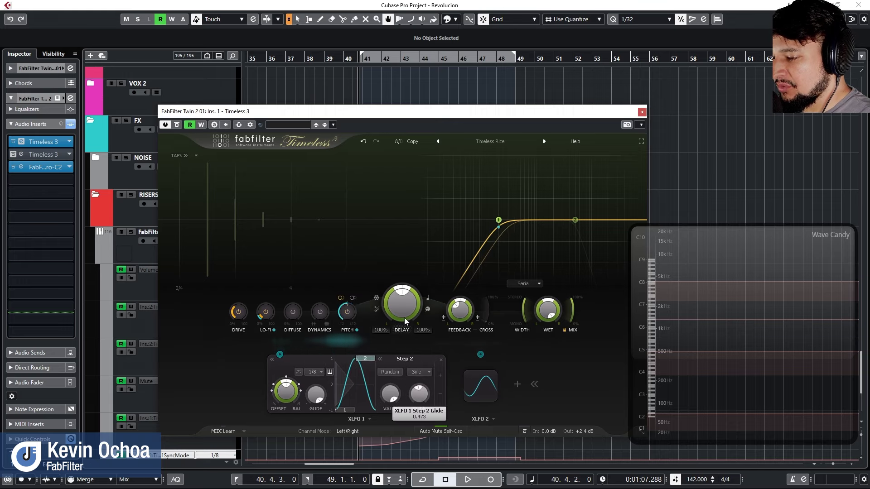
click(392, 372)
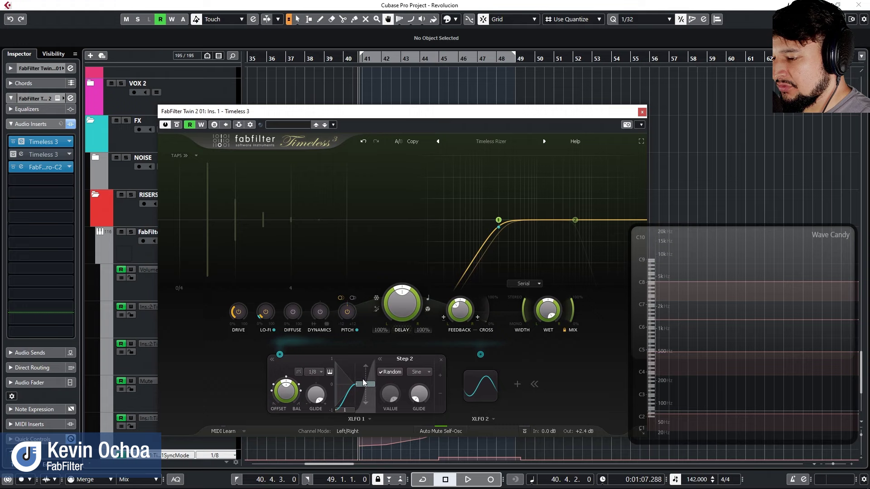
click(391, 372)
click(415, 372)
click(435, 386)
Set XLFO 1's step 1 shape to Linear as well and start playback
click(342, 410)
click(413, 372)
click(424, 384)
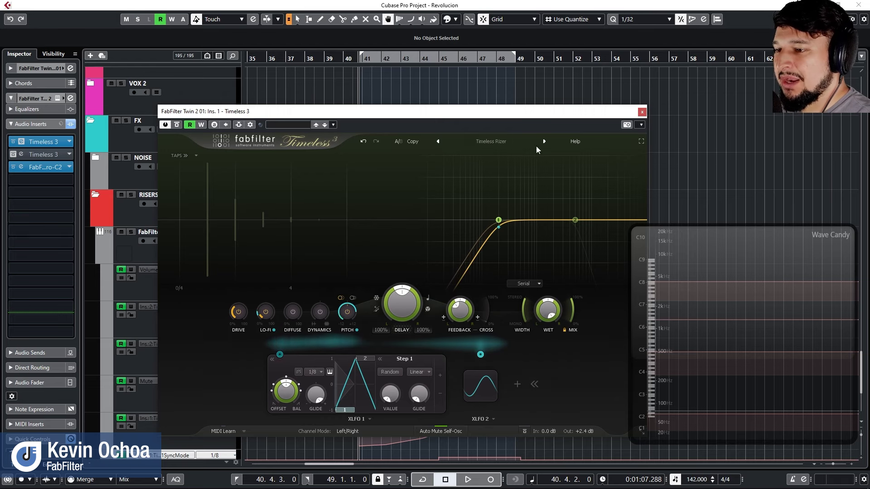
key(space)
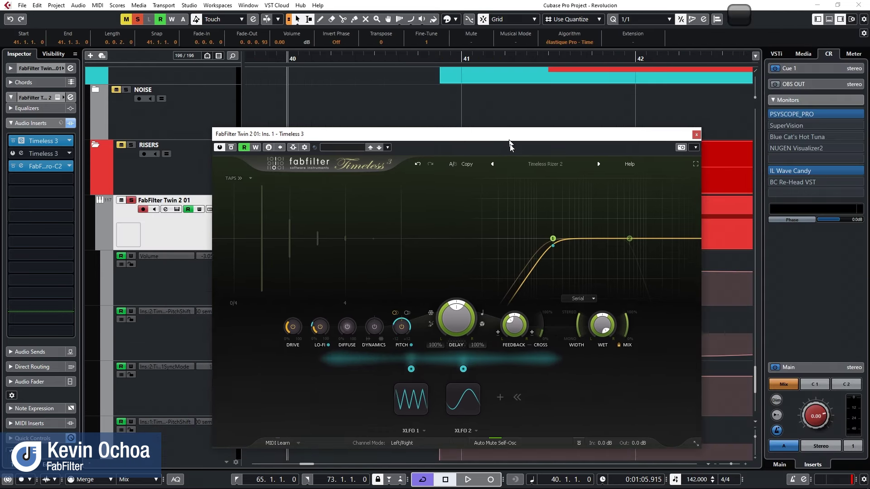
Move the Timeless 3 window and drag XLFO 1's Pitch Shift Slot 1 depth down to 0.493
drag(507, 143, 501, 132)
mouse_move(544, 253)
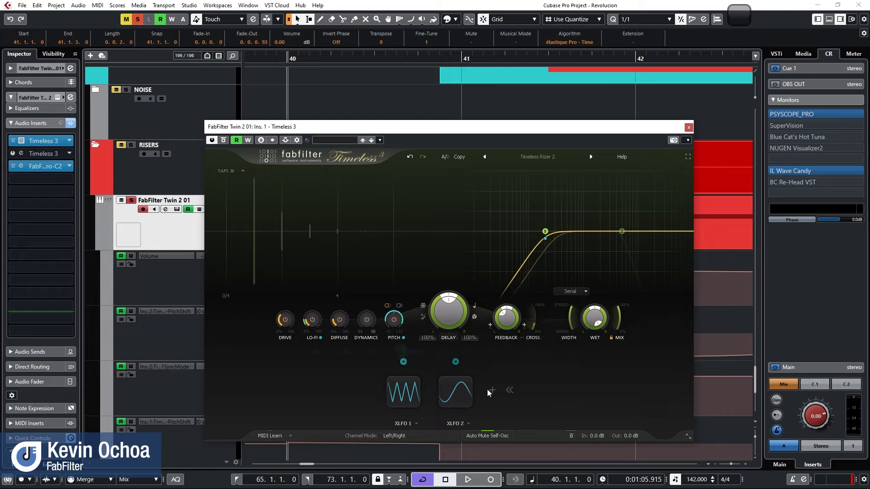
mouse_move(456, 361)
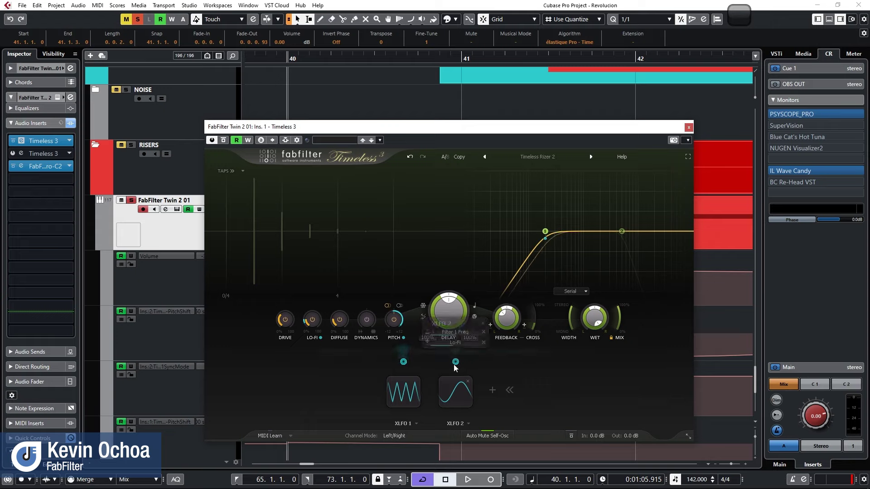
drag(455, 362, 405, 343)
drag(539, 328, 491, 326)
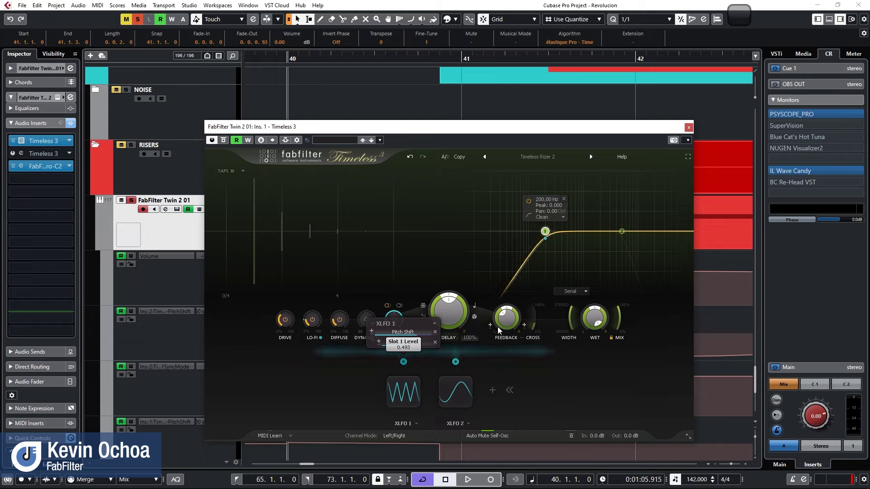